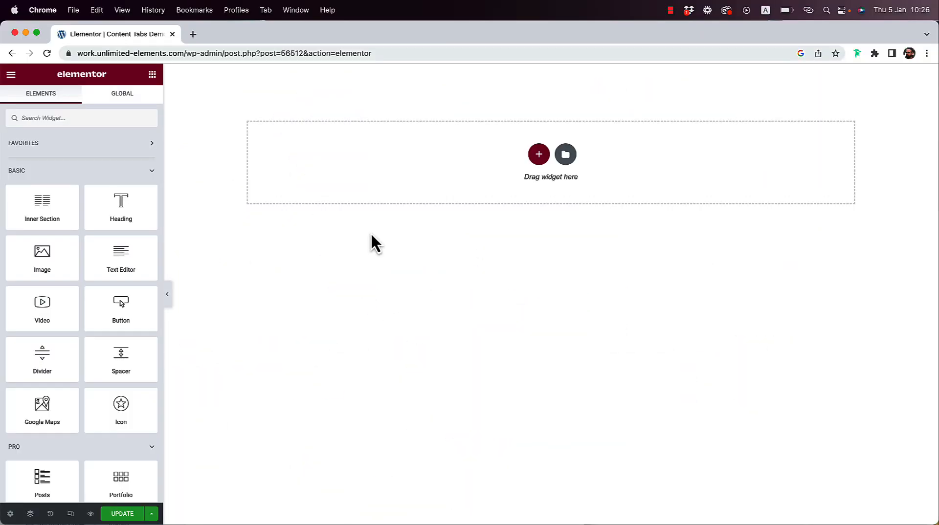
Search the widget library for "content tabs" and add the Content Tabs widget to the empty page.
{"action": "left_click", "coordinate": [106, 113]}
{"action": "type", "text": "content"}
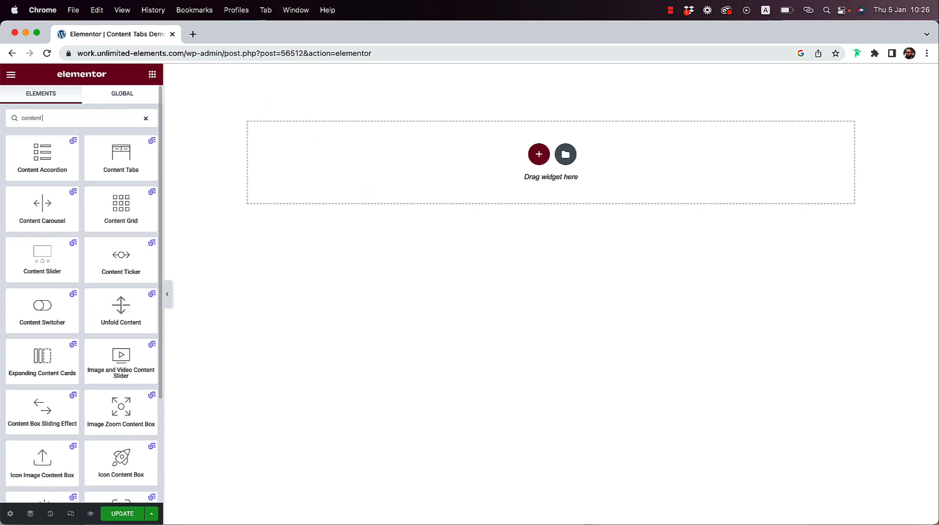
{"action": "type", "text": " tabs"}
{"action": "left_click_drag", "start_coordinate": [42, 161], "coordinate": [438, 193]}
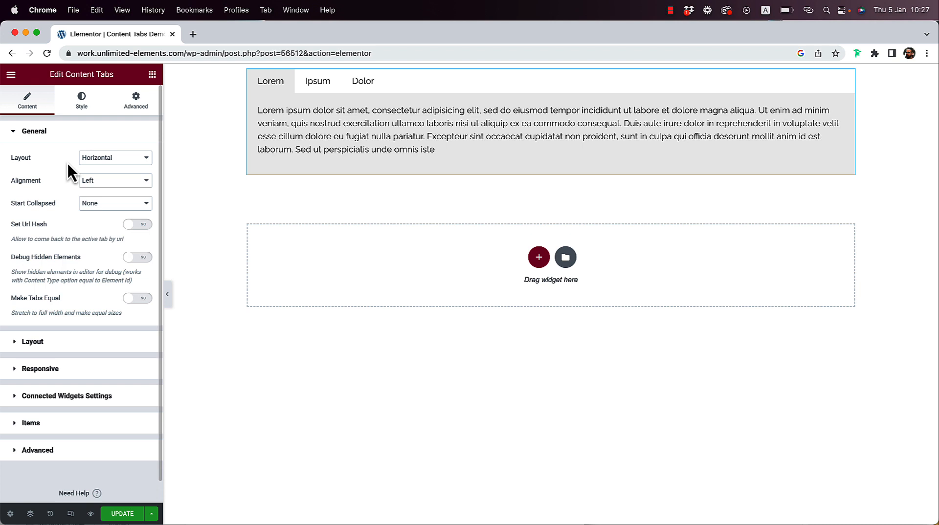
Look over the Content Tabs style settings, and enable Set Url Hash in the widget's general settings.
{"action": "left_click", "coordinate": [83, 116]}
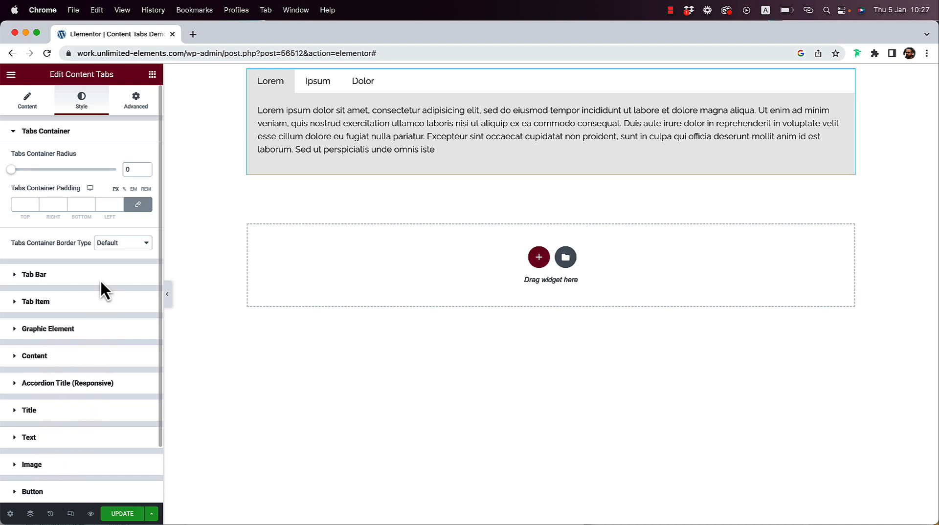
{"action": "left_click", "coordinate": [30, 109]}
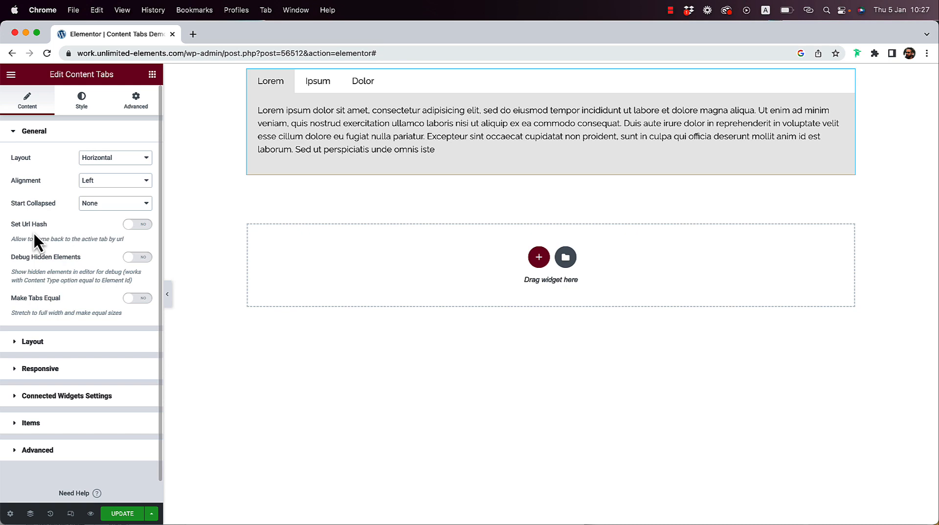
{"action": "left_click", "coordinate": [139, 226]}
Set the Tab ID of the Lorem item to "lorem".
{"action": "left_click", "coordinate": [96, 422]}
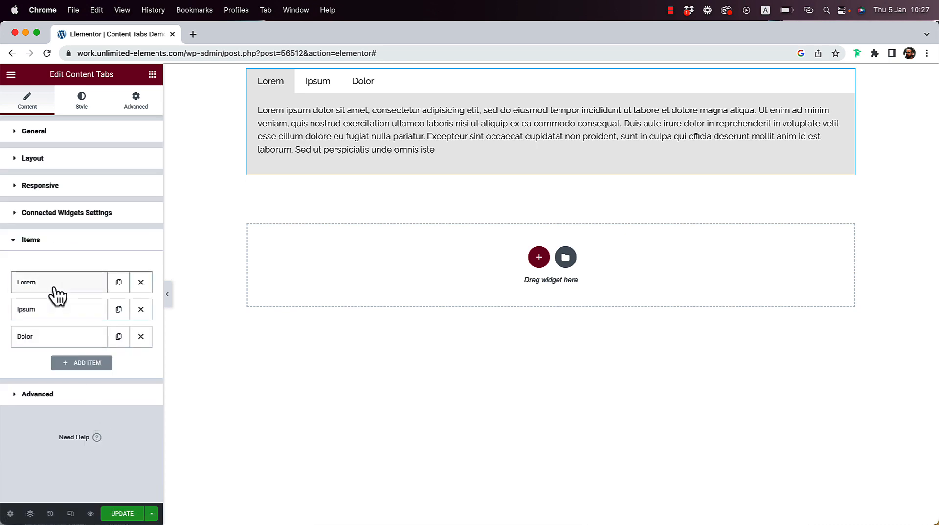
{"action": "left_click", "coordinate": [56, 289]}
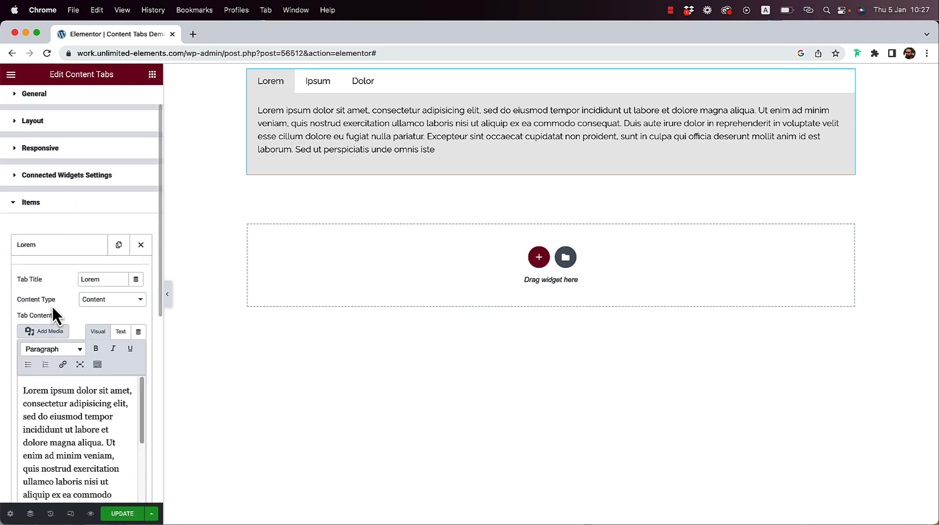
{"action": "scroll", "coordinate": [53, 303], "scroll_direction": "down", "scroll_amount": 5}
{"action": "scroll", "coordinate": [54, 305], "scroll_direction": "down", "scroll_amount": 1}
{"action": "scroll", "coordinate": [91, 430], "scroll_direction": "down", "scroll_amount": 2}
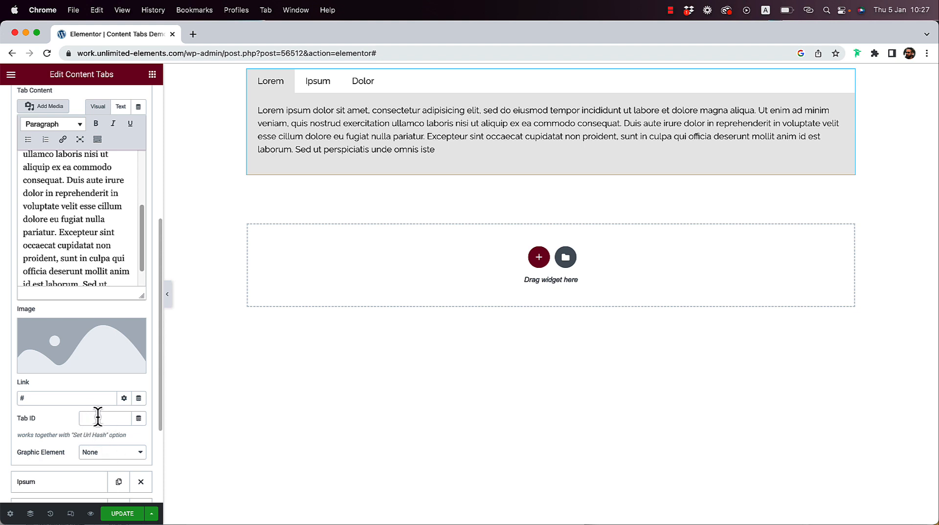
{"action": "left_click", "coordinate": [98, 419]}
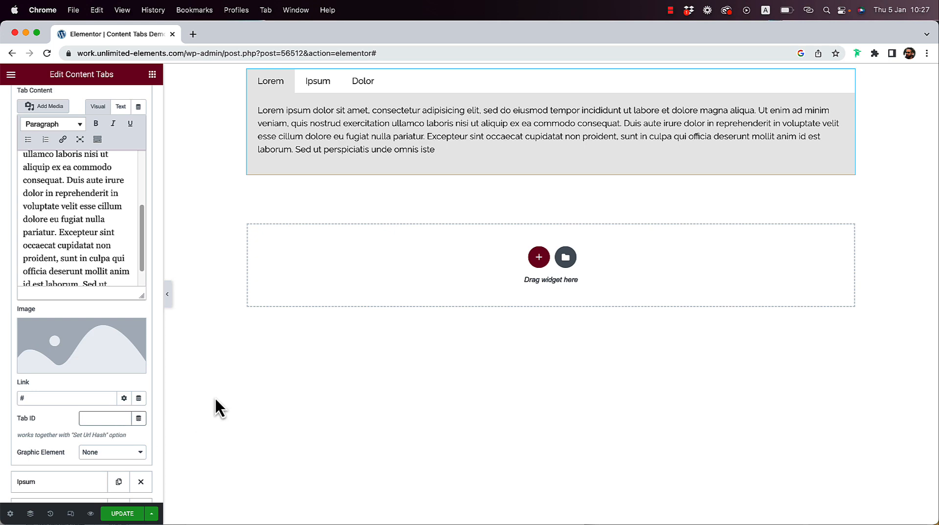
{"action": "type", "text": "lorem"}
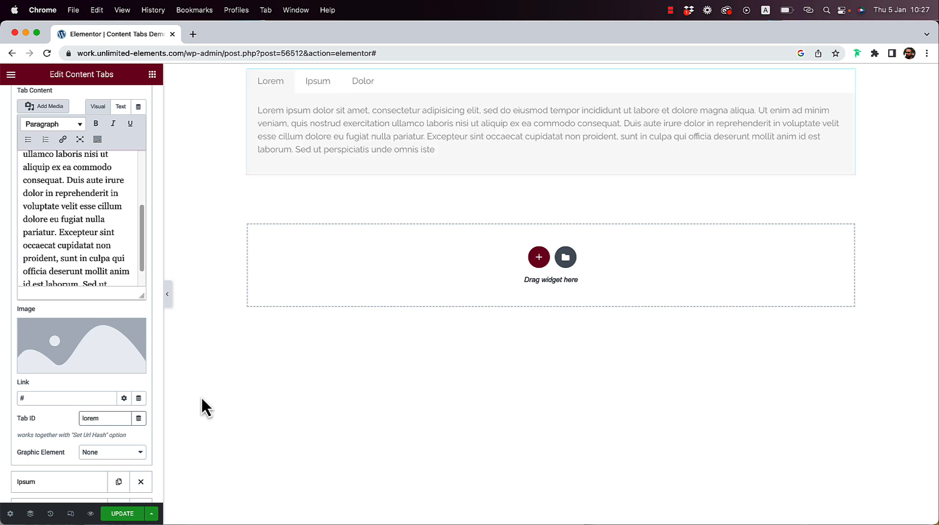
Set the Tab ID of the Ipsum item to "ipsum" and save the page.
{"action": "scroll", "coordinate": [29, 206], "scroll_direction": "up", "scroll_amount": 5}
{"action": "left_click", "coordinate": [42, 144]}
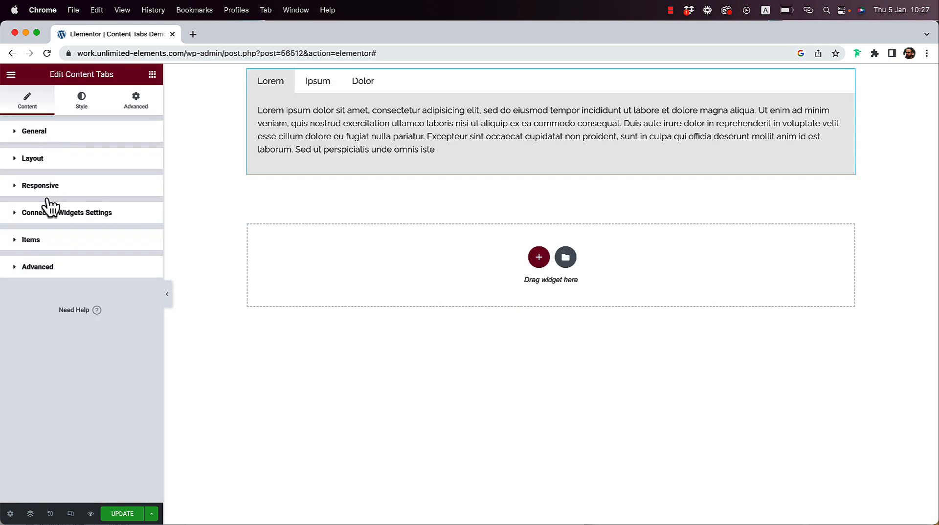
{"action": "left_click", "coordinate": [44, 242]}
{"action": "left_click", "coordinate": [52, 313]}
{"action": "scroll", "coordinate": [83, 381], "scroll_direction": "down", "scroll_amount": 5}
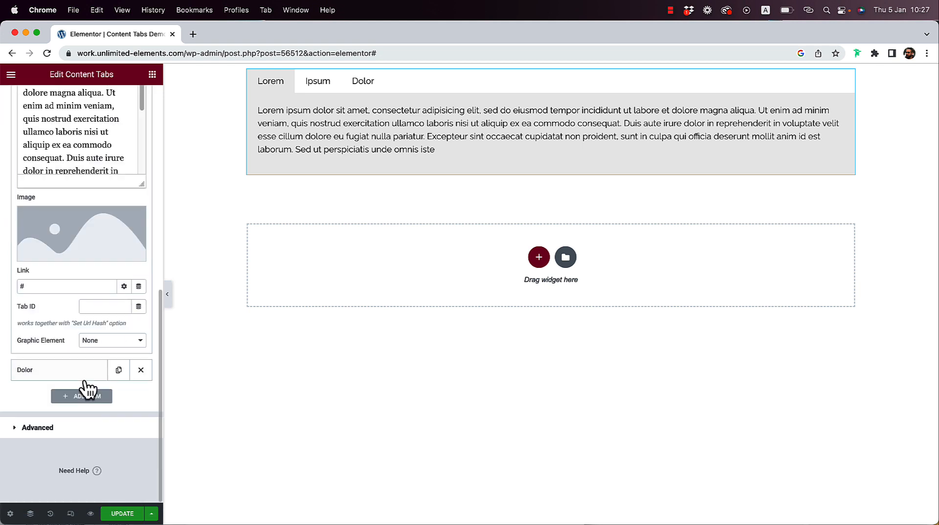
{"action": "left_click", "coordinate": [88, 306]}
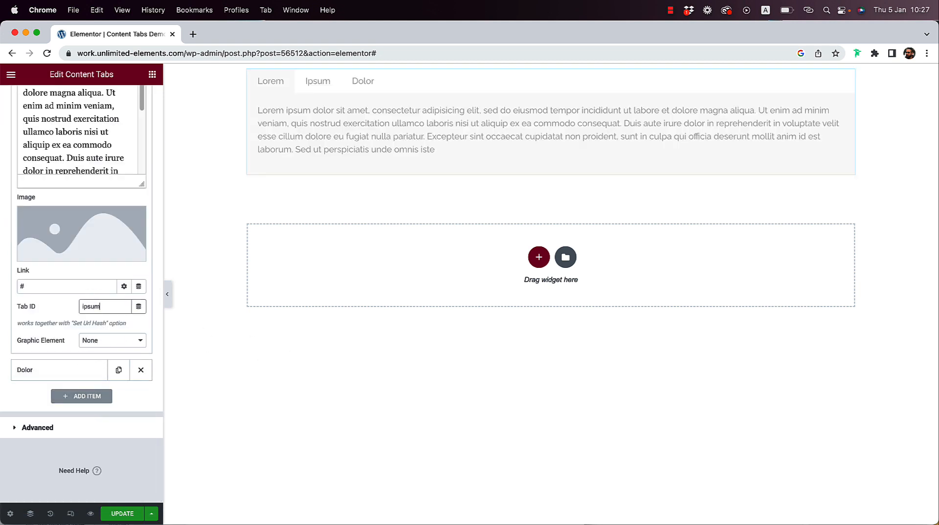
{"action": "left_click", "coordinate": [122, 513]}
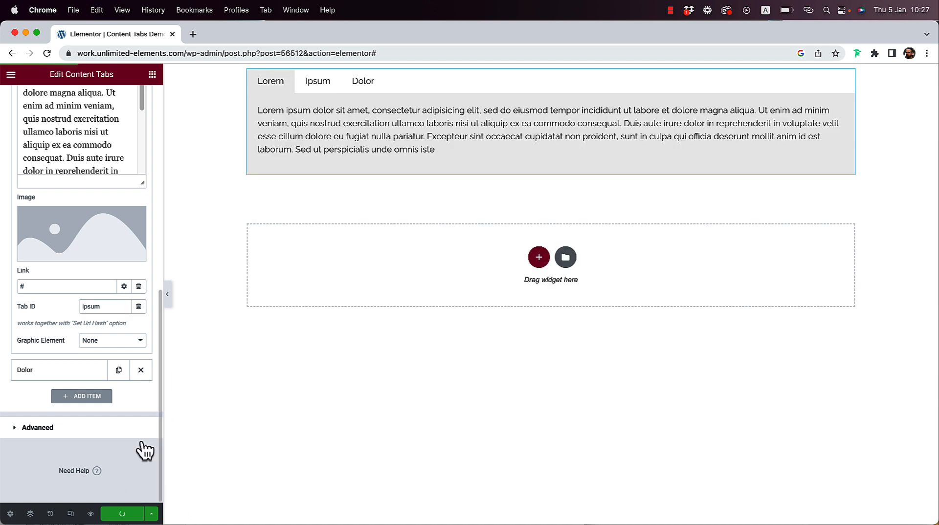
Preview the page and reload it from its plain address without the preview parameters.
{"action": "left_click", "coordinate": [91, 514]}
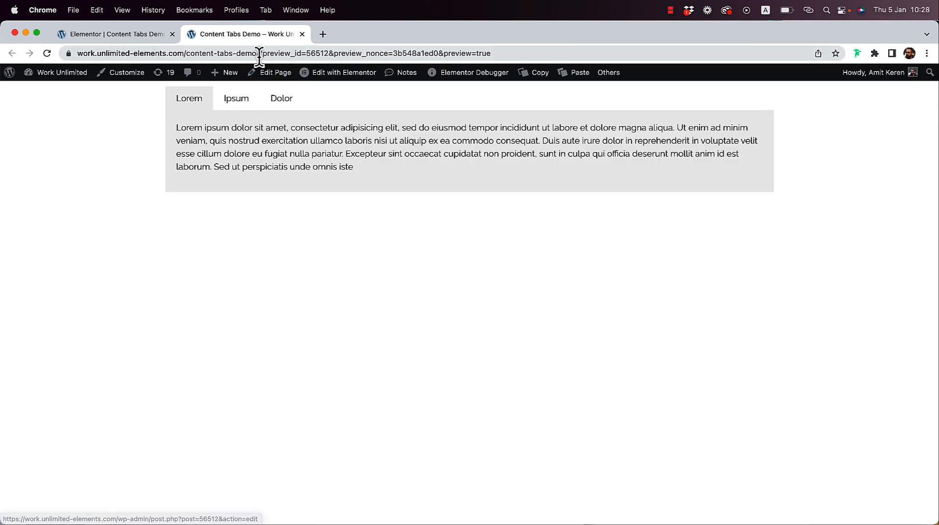
{"action": "left_click_drag", "start_coordinate": [259, 54], "coordinate": [474, 72]}
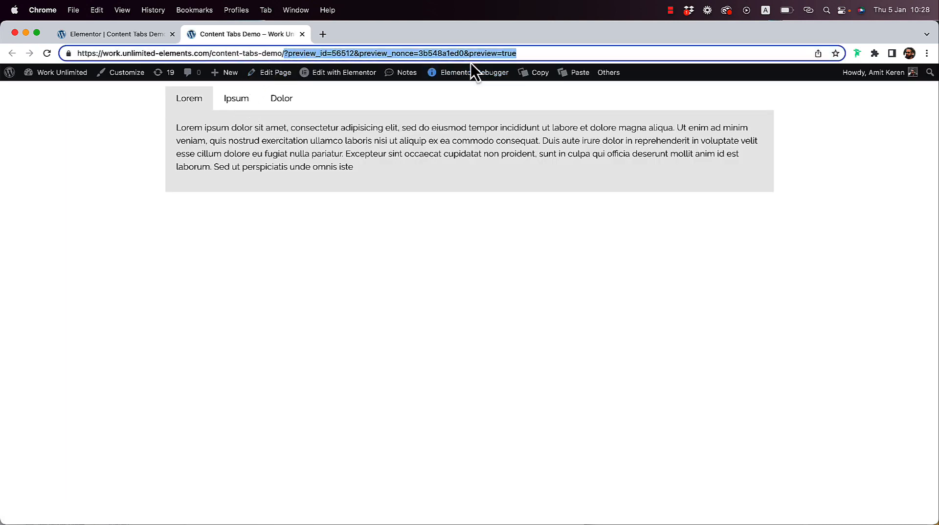
{"action": "key", "text": "BackSpace"}
{"action": "key", "text": "Return"}
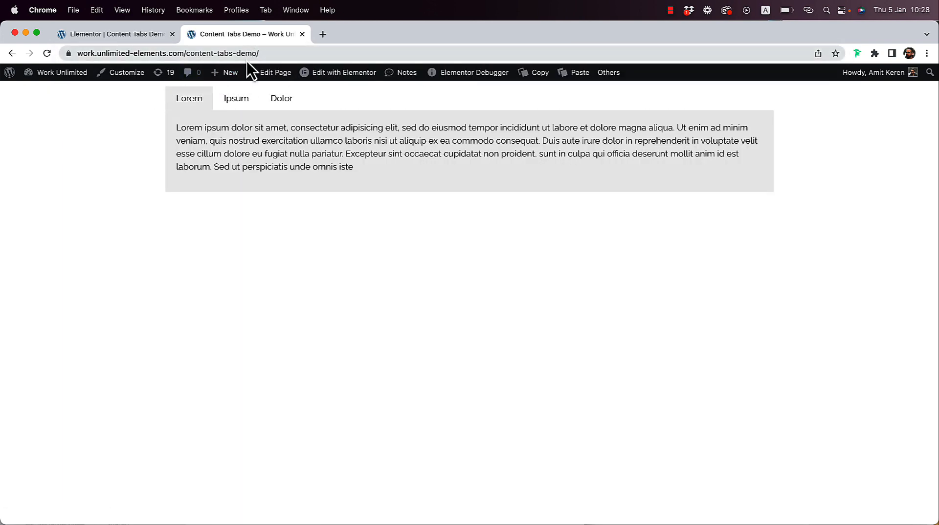
Show the Ipsum tab on the live page, copy its URL and load it in a new browser tab.
{"action": "left_click", "coordinate": [239, 103]}
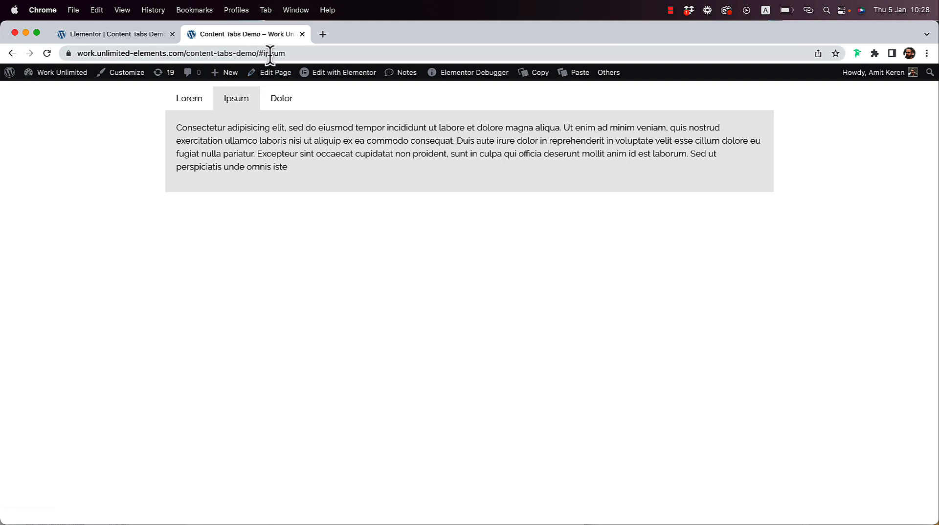
{"action": "left_click", "coordinate": [295, 54]}
{"action": "key", "text": "super+c"}
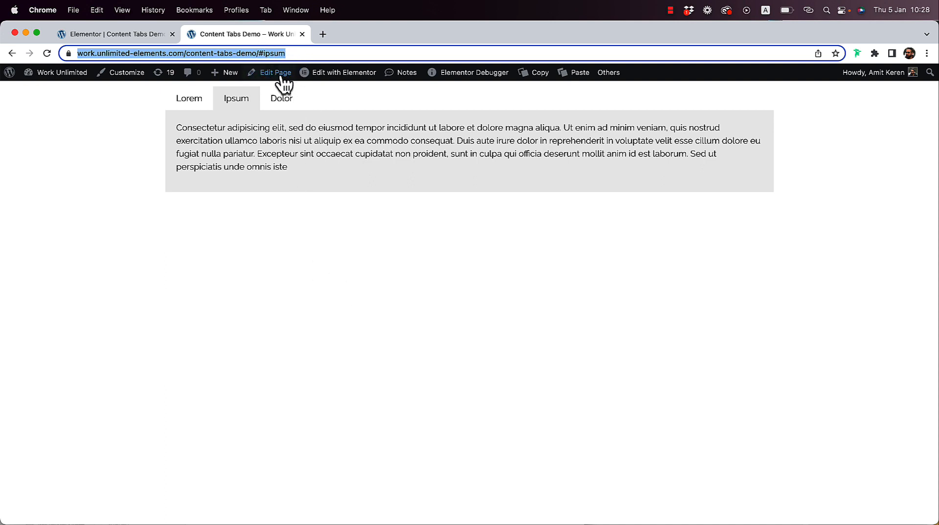
{"action": "key", "text": "super+c"}
{"action": "left_click", "coordinate": [326, 37]}
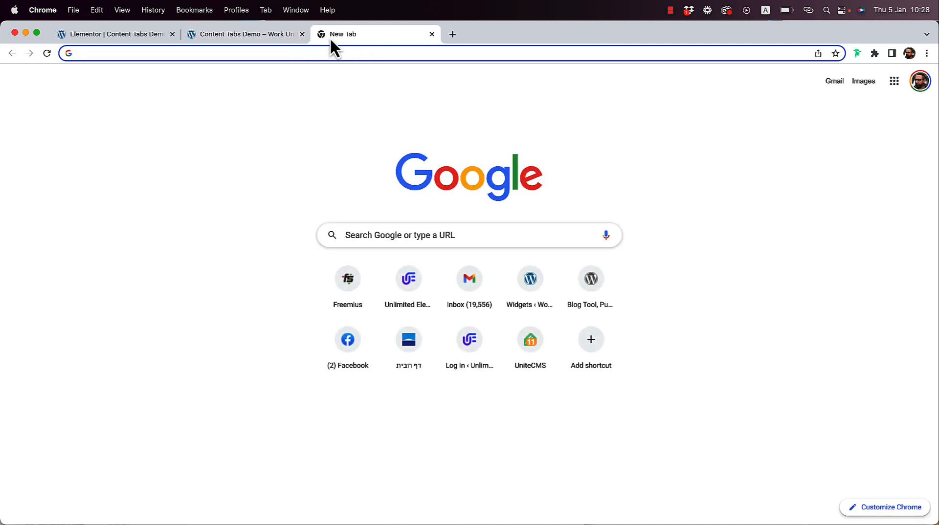
{"action": "key", "text": "super+v"}
{"action": "key", "text": "Return"}
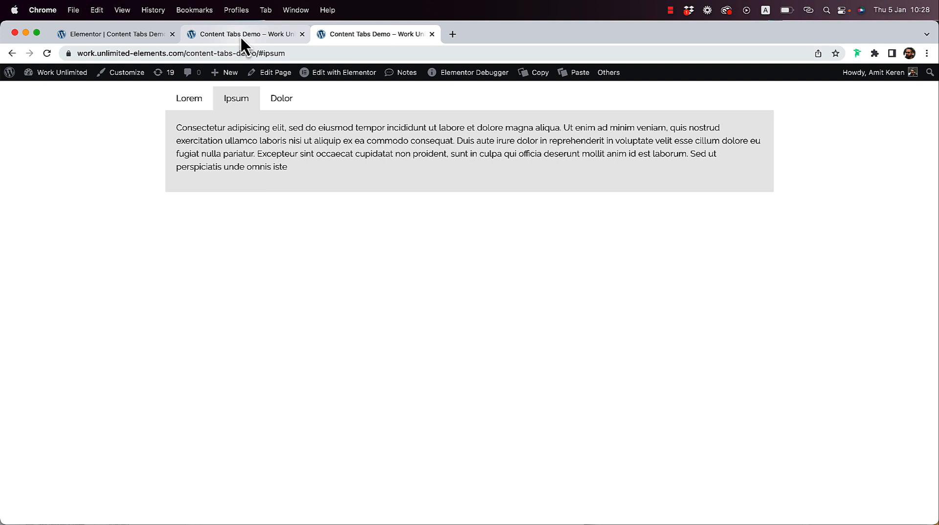
Back in the Elementor editor, set the Content Tabs layout to Vertical with a vertical tabs width of 252 px.
{"action": "left_click", "coordinate": [129, 37]}
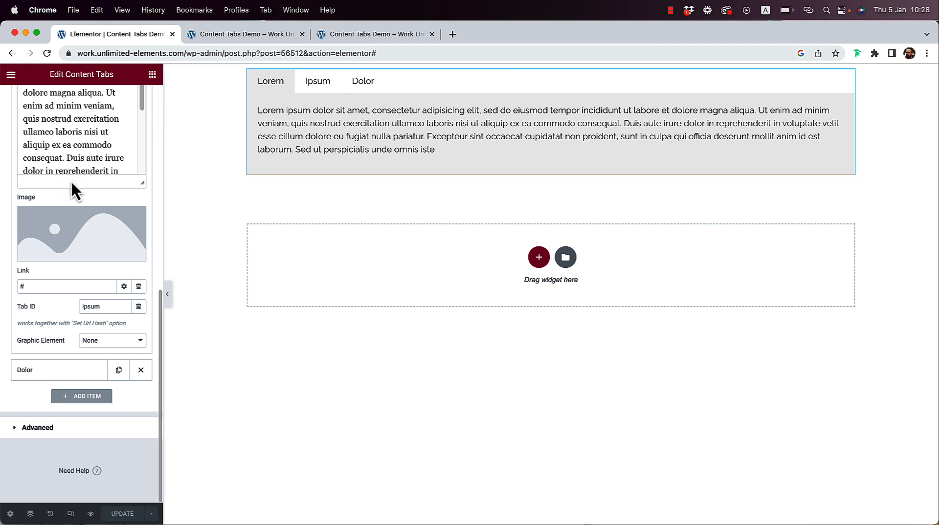
{"action": "scroll", "coordinate": [10, 196], "scroll_direction": "up", "scroll_amount": 8}
{"action": "left_click", "coordinate": [37, 132]}
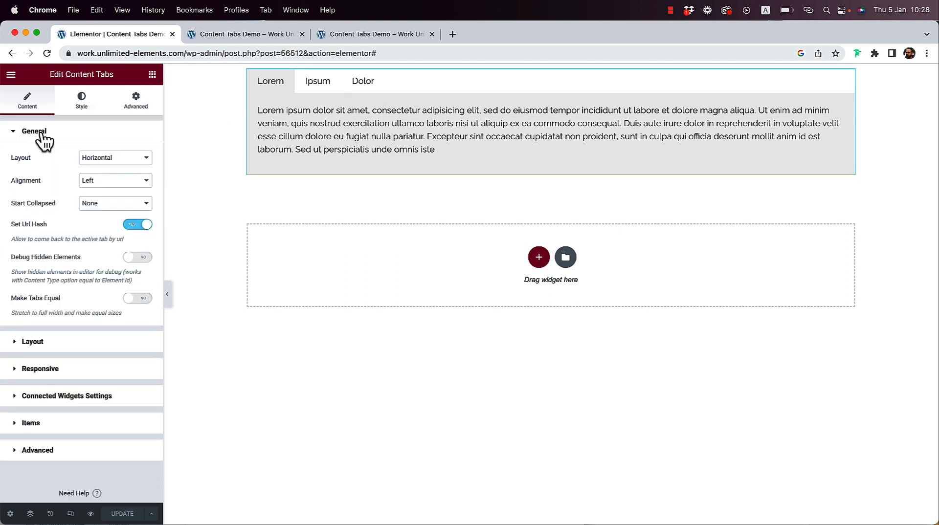
{"action": "left_click", "coordinate": [120, 159]}
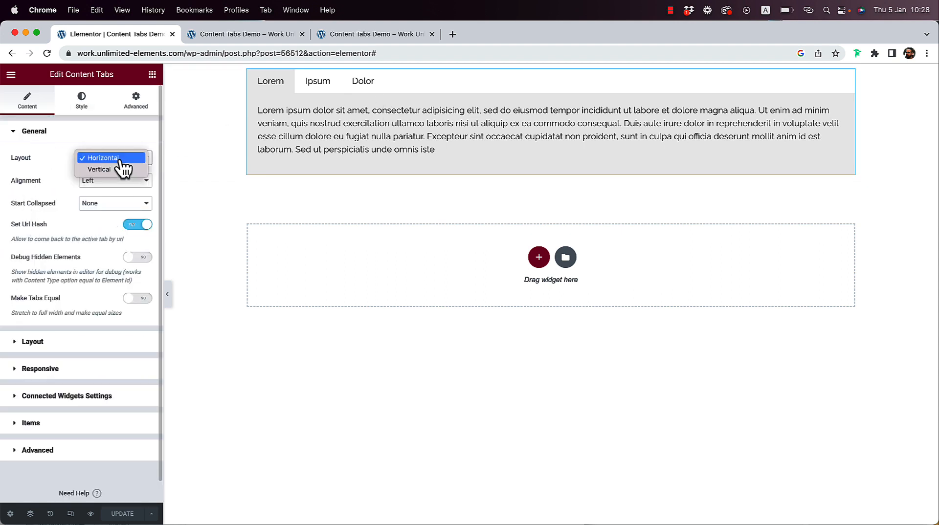
{"action": "left_click", "coordinate": [119, 170]}
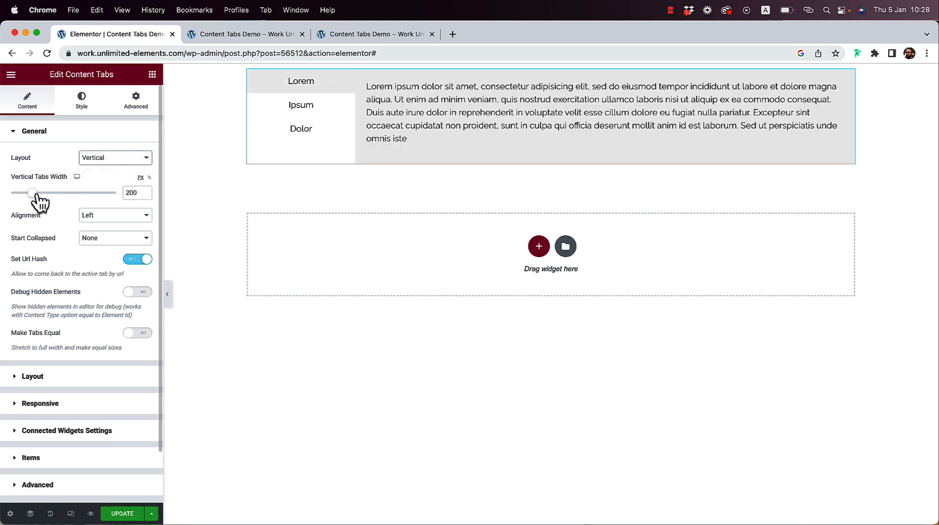
{"action": "mouse_move", "coordinate": [31, 192]}
{"action": "left_mouse_down"}
{"action": "mouse_move", "coordinate": [58, 194]}
{"action": "mouse_move", "coordinate": [39, 192]}
{"action": "left_mouse_up"}
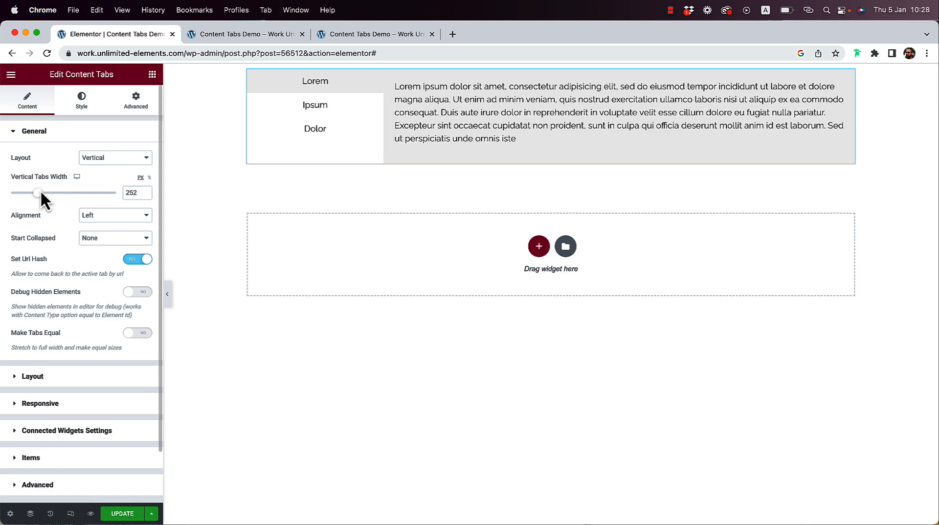
Set the Content Tabs layout back to Horizontal and enable Make Tabs Equal.
{"action": "left_click", "coordinate": [111, 158]}
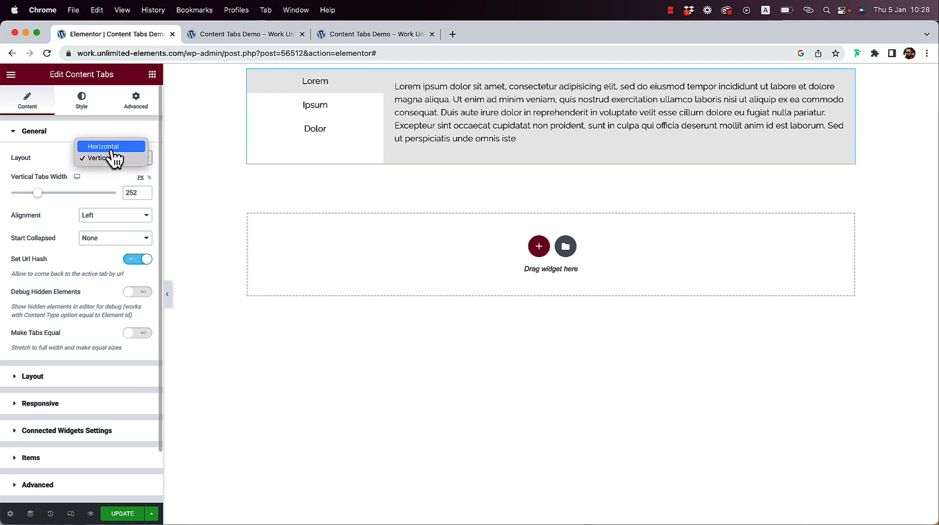
{"action": "left_click", "coordinate": [106, 147]}
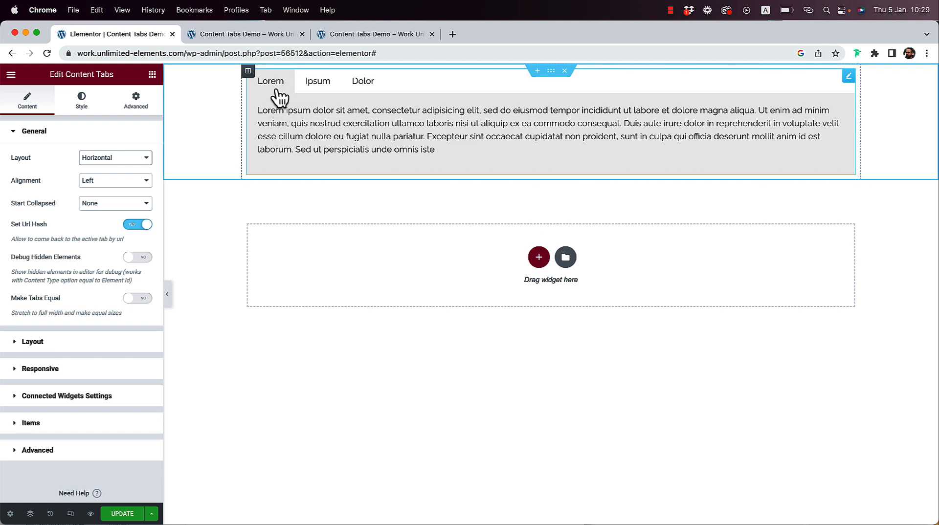
{"action": "left_click", "coordinate": [141, 303]}
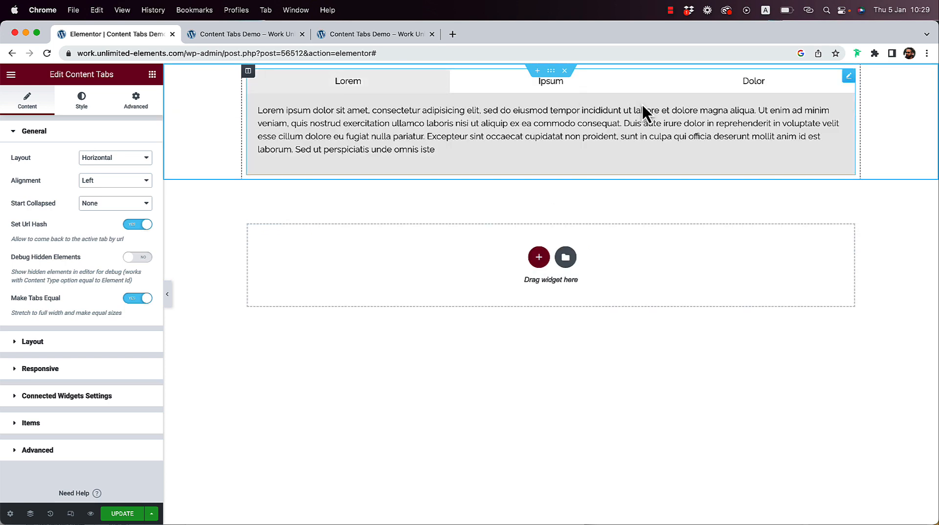
Switch between the Lorem, Ipsum and Dolor tabs in the canvas to check the equal-width tabs.
{"action": "left_click", "coordinate": [555, 94]}
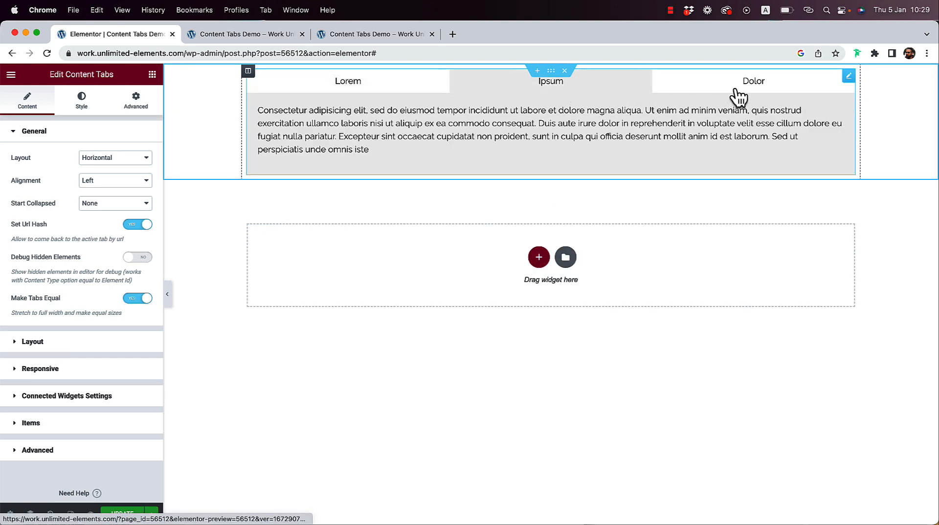
{"action": "left_click", "coordinate": [424, 94]}
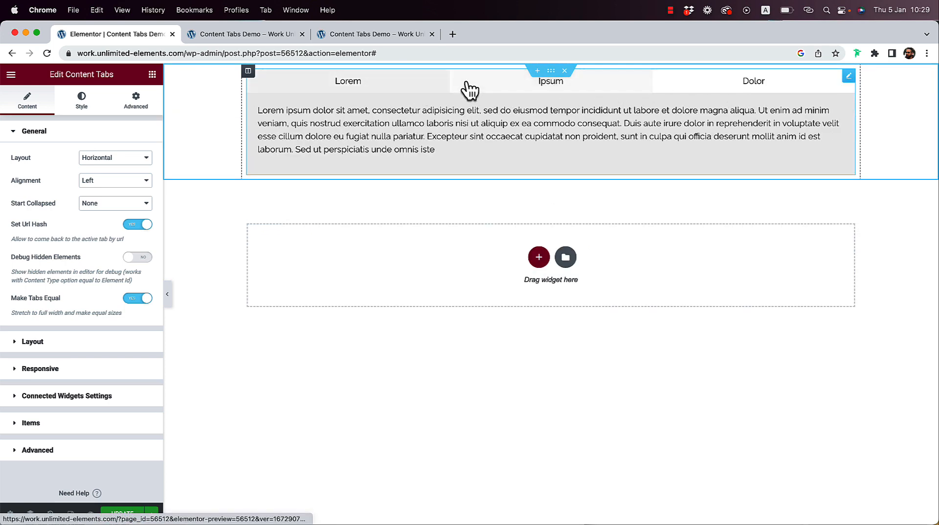
{"action": "left_click", "coordinate": [609, 94]}
{"action": "left_click", "coordinate": [744, 91]}
{"action": "left_click", "coordinate": [582, 96]}
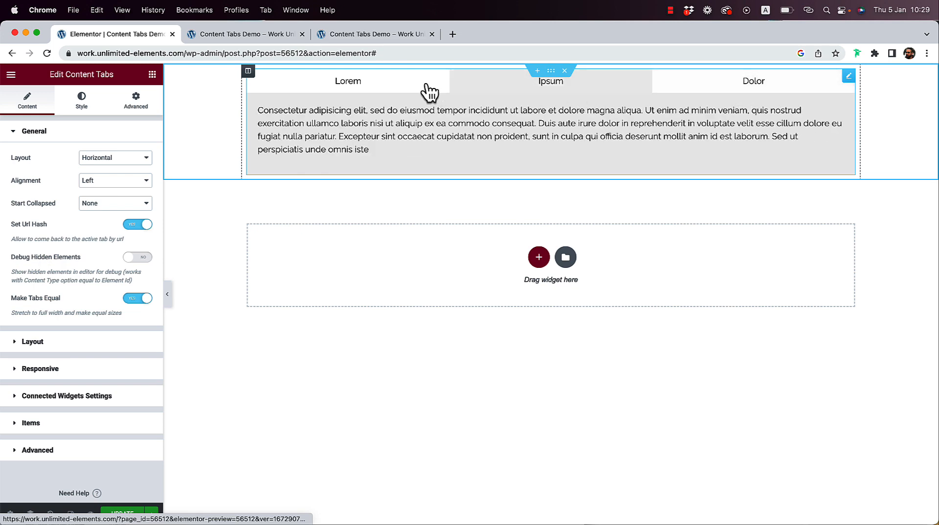
{"action": "left_click", "coordinate": [384, 88]}
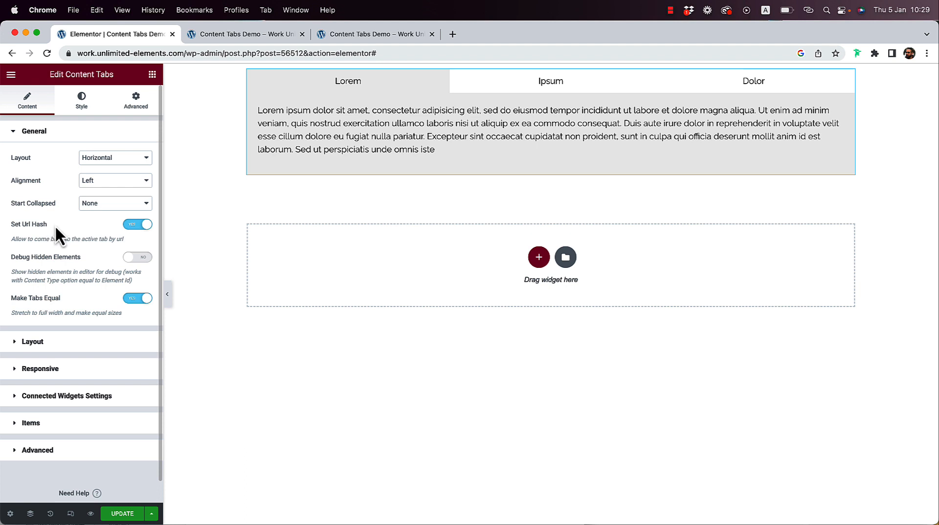
Set Start Collapsed to Desktop + Mobile and expand the Lorem tab in the canvas to test it.
{"action": "left_click", "coordinate": [96, 205]}
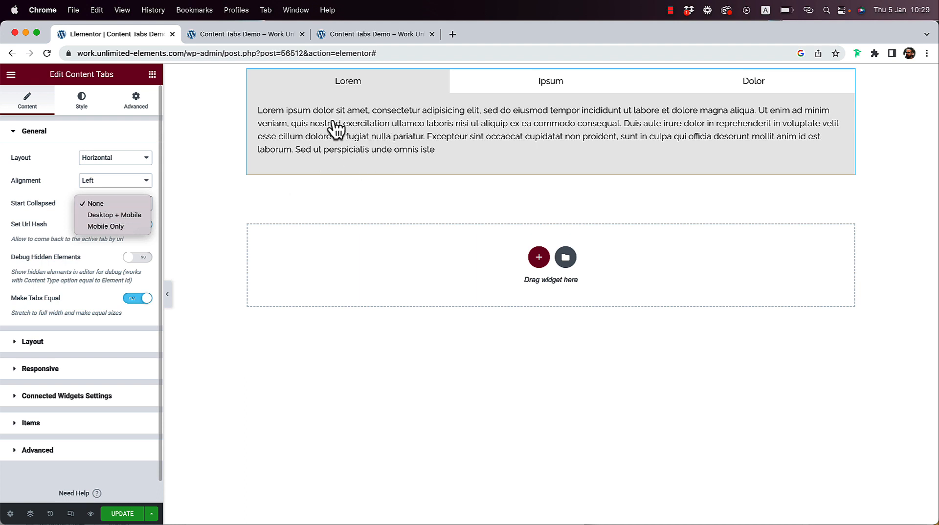
{"action": "left_click", "coordinate": [137, 215]}
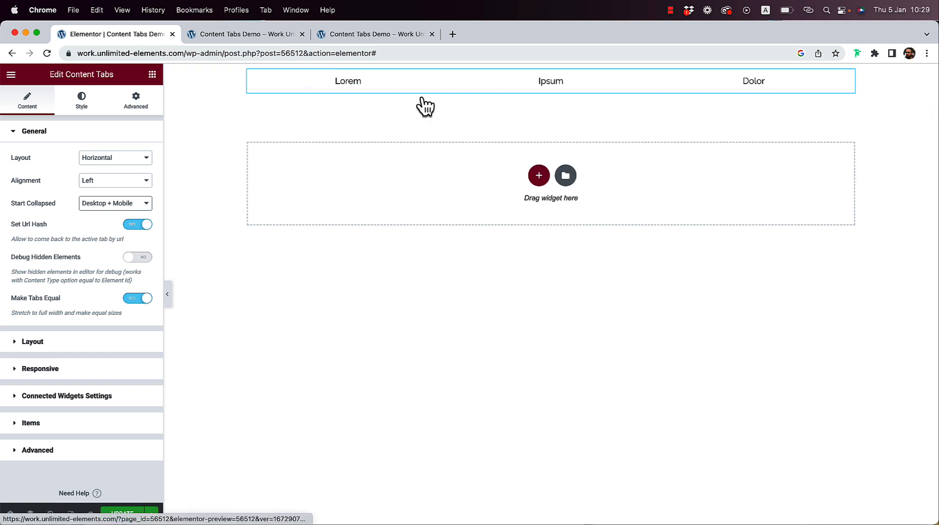
{"action": "left_click", "coordinate": [352, 84]}
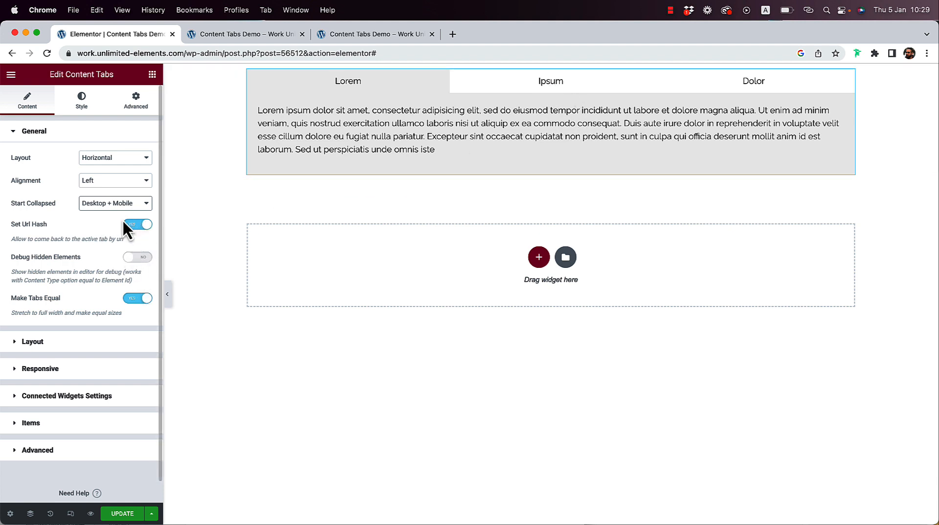
Choose an option other than Desktop + Mobile for the Content Tabs' Start Collapsed setting.
{"action": "left_click", "coordinate": [108, 205]}
{"action": "left_click", "coordinate": [93, 192]}
Enable Show Title, Show Button and Show Image for the Content Tabs and review the Lorem tab's content in the canvas.
{"action": "left_click", "coordinate": [53, 349]}
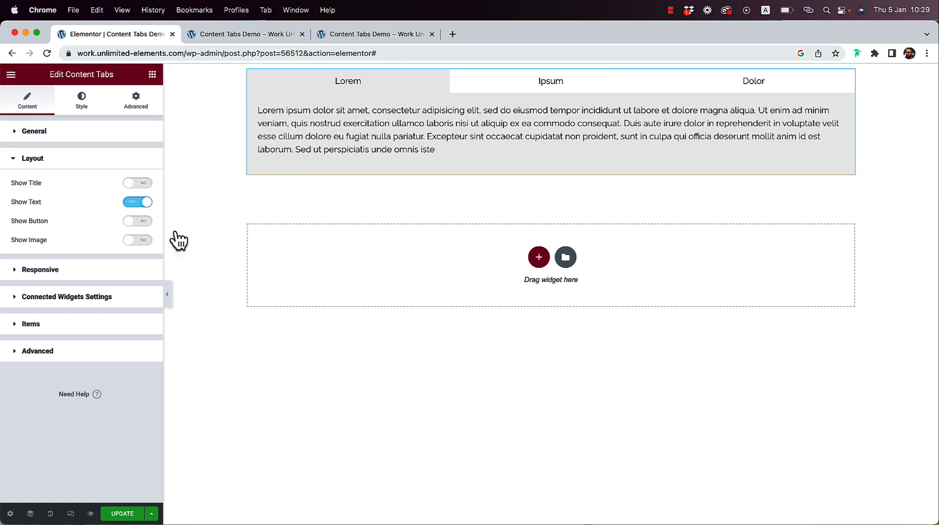
{"action": "left_click", "coordinate": [138, 184]}
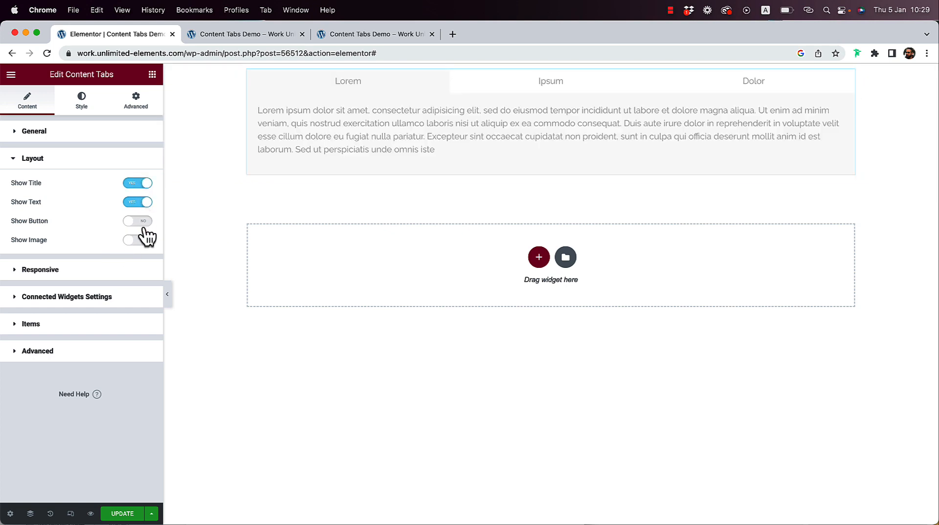
{"action": "left_click", "coordinate": [142, 224]}
{"action": "left_click", "coordinate": [142, 264]}
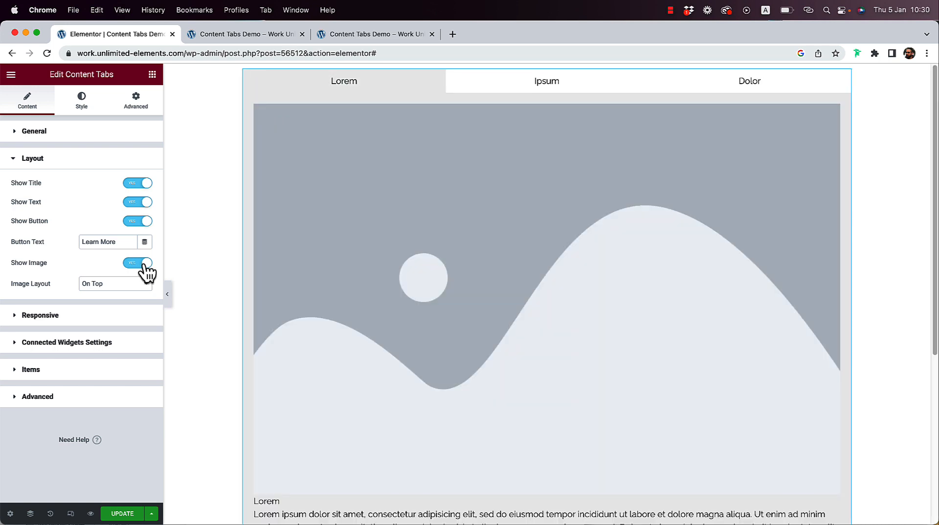
{"action": "scroll", "coordinate": [437, 320], "scroll_direction": "down", "scroll_amount": 5}
{"action": "scroll", "coordinate": [440, 323], "scroll_direction": "up", "scroll_amount": 5}
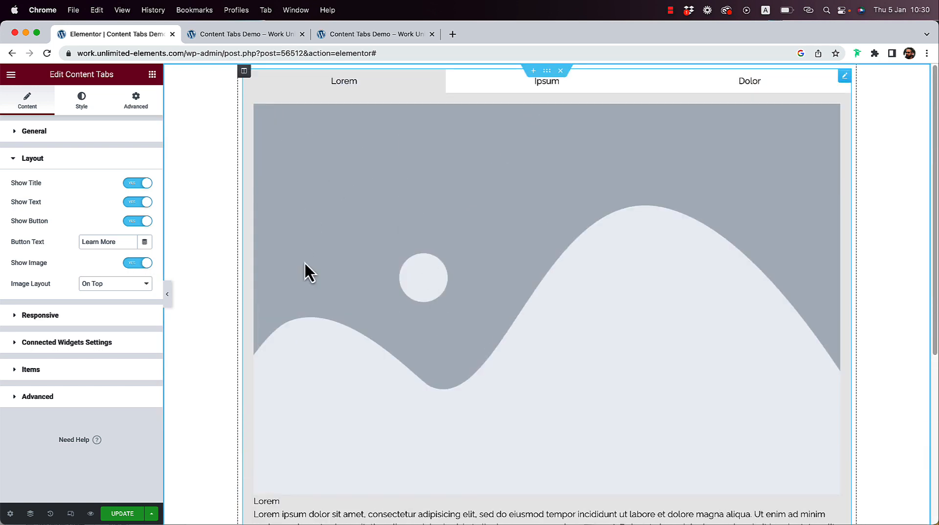
{"action": "scroll", "coordinate": [336, 302], "scroll_direction": "down", "scroll_amount": 3}
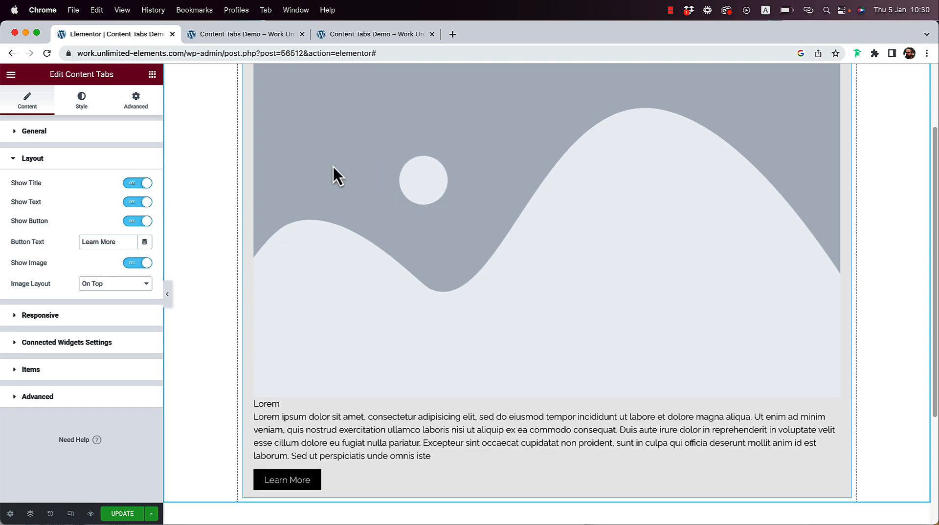
{"action": "scroll", "coordinate": [380, 370], "scroll_direction": "up", "scroll_amount": 3}
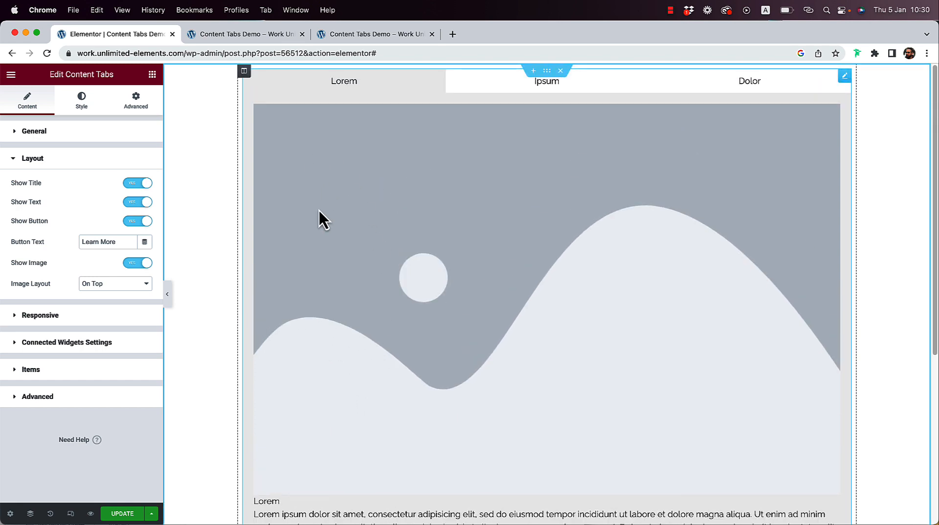
{"action": "scroll", "coordinate": [336, 368], "scroll_direction": "down", "scroll_amount": 7}
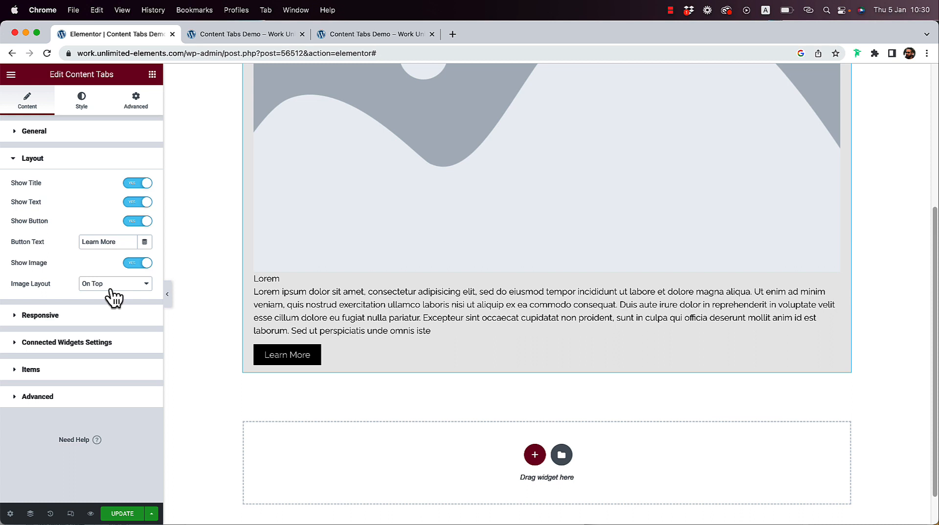
Set the Image Layout to On Side with an image width of 30.
{"action": "left_click", "coordinate": [93, 284]}
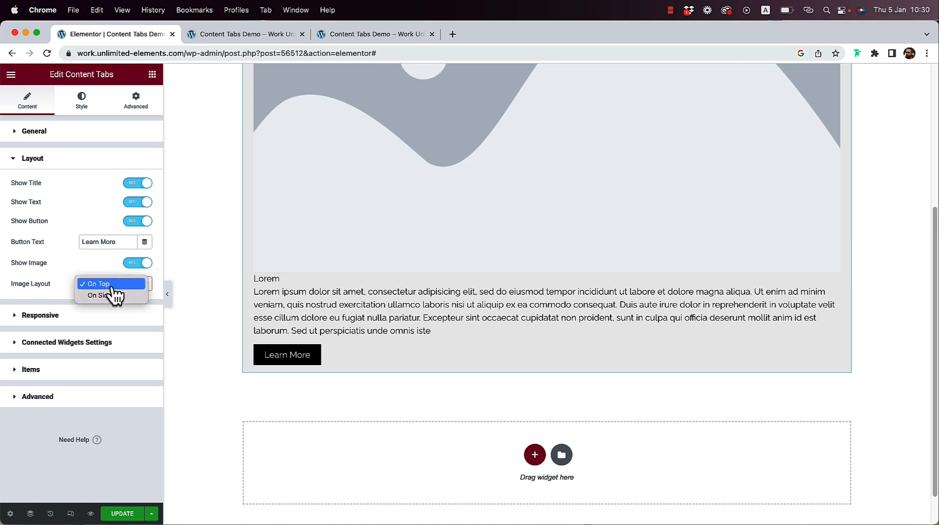
{"action": "left_click", "coordinate": [114, 294]}
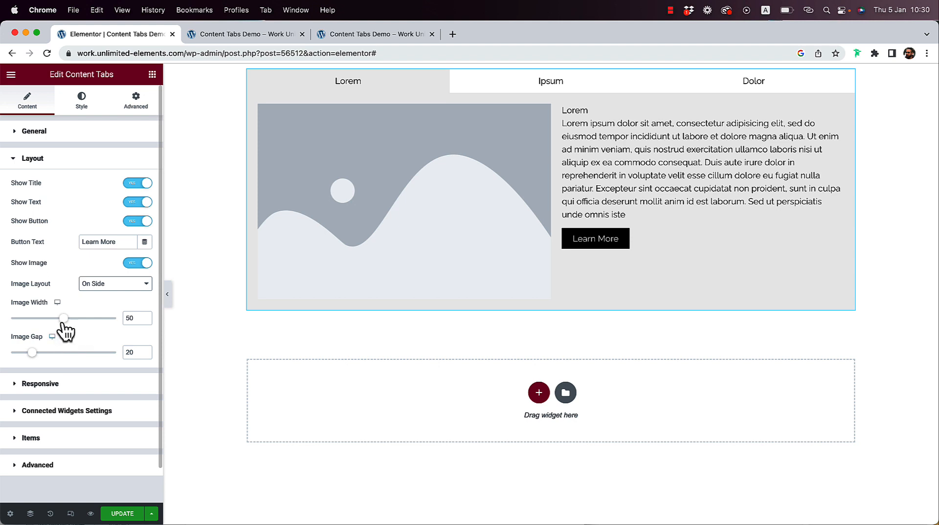
{"action": "left_click", "coordinate": [129, 318]}
{"action": "type", "text": "3"}
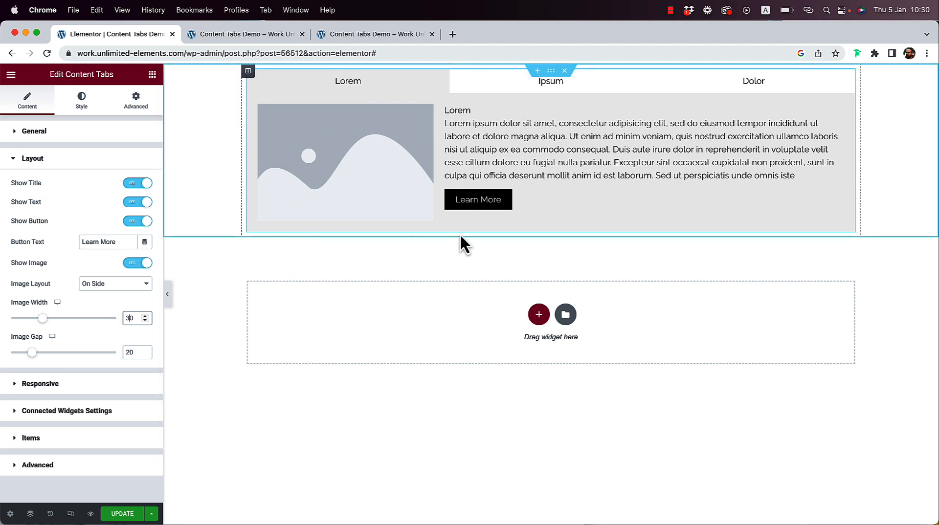
Starting from the Lorem item's image, upload bird.jpg, fox.jpg and hamster.jpg from the Desktop to the media library.
{"action": "left_click", "coordinate": [44, 442]}
{"action": "left_click", "coordinate": [58, 286]}
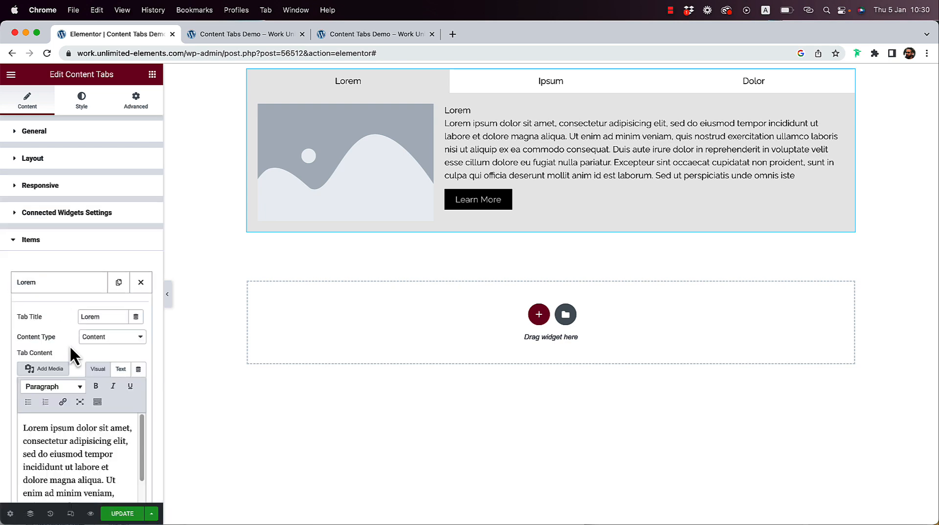
{"action": "scroll", "coordinate": [74, 350], "scroll_direction": "down", "scroll_amount": 4}
{"action": "left_click", "coordinate": [77, 418]}
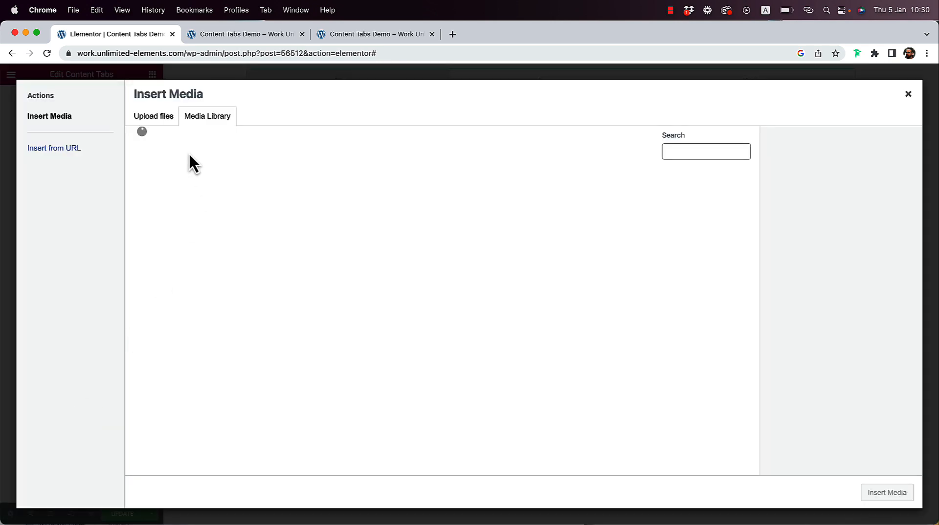
{"action": "left_click", "coordinate": [161, 115]}
{"action": "left_click", "coordinate": [513, 273]}
{"action": "left_click_drag", "start_coordinate": [395, 248], "coordinate": [351, 201]}
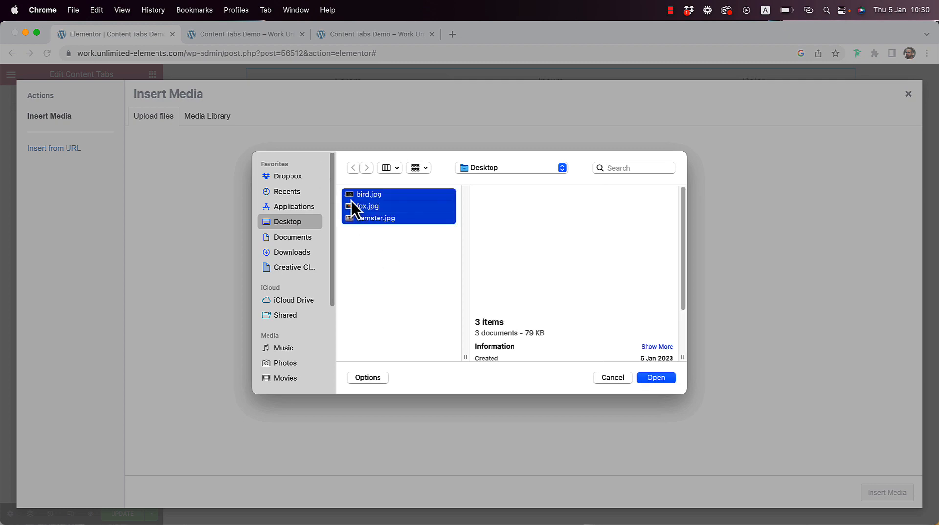
{"action": "left_click", "coordinate": [666, 381]}
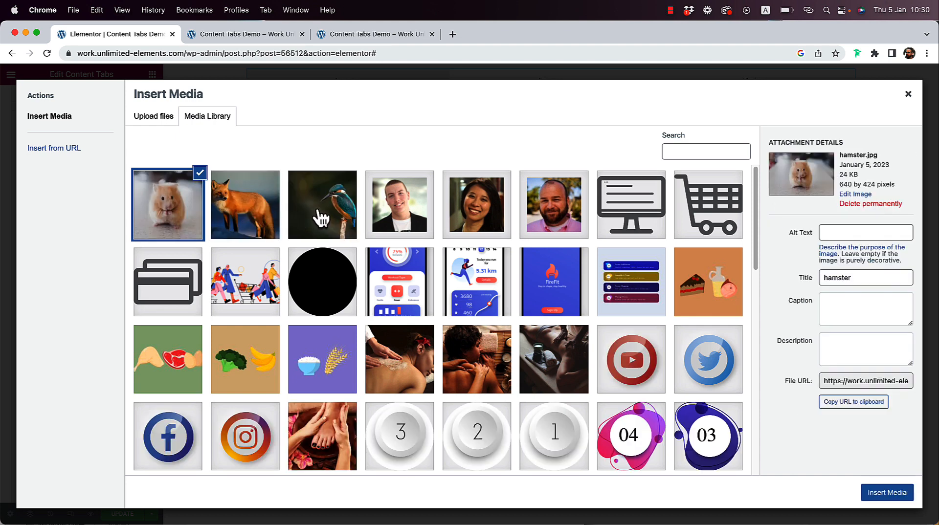
Insert the bird picture as the Lorem item's image and change its tab title to Bird.
{"action": "left_click", "coordinate": [318, 215]}
{"action": "left_click", "coordinate": [876, 494]}
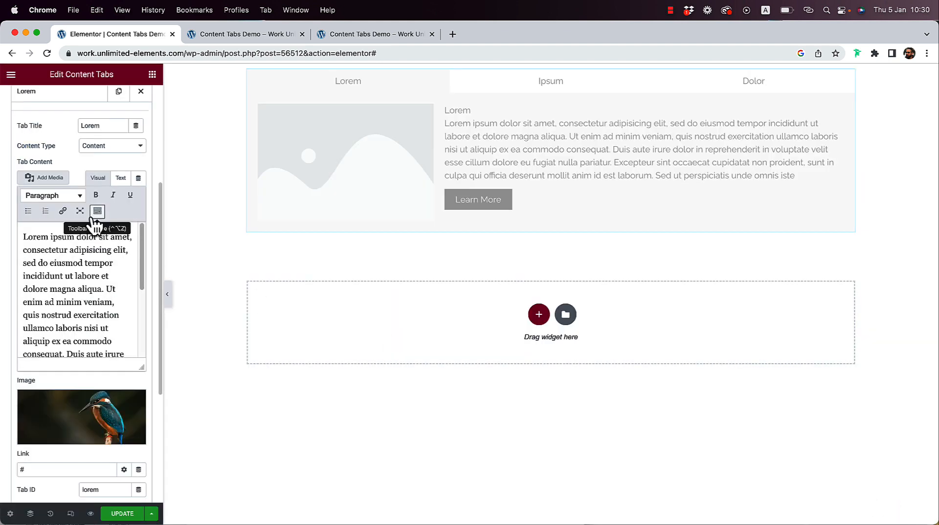
{"action": "double_click", "coordinate": [116, 129]}
{"action": "type", "text": "B"}
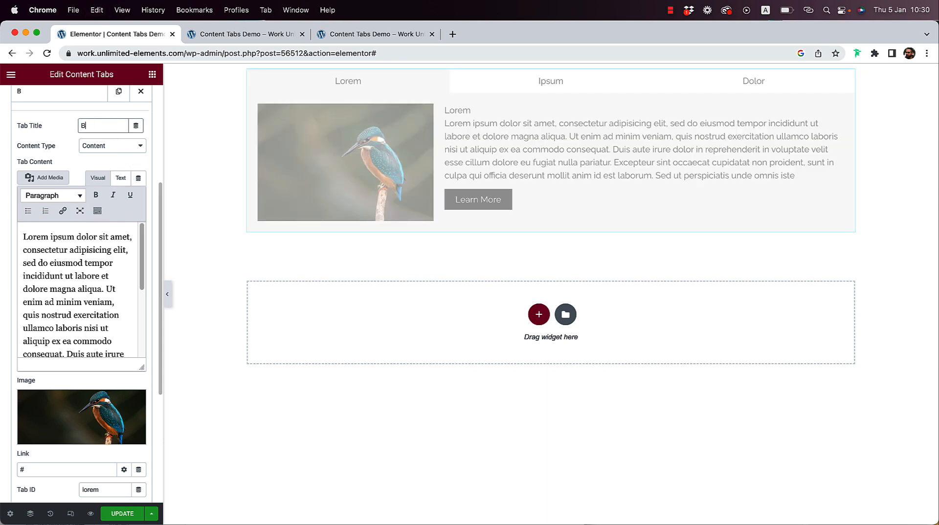
{"action": "type", "text": "ird"}
{"action": "left_click", "coordinate": [61, 92]}
Expand the Ipsum item and open the media library for its image.
{"action": "left_click", "coordinate": [64, 120]}
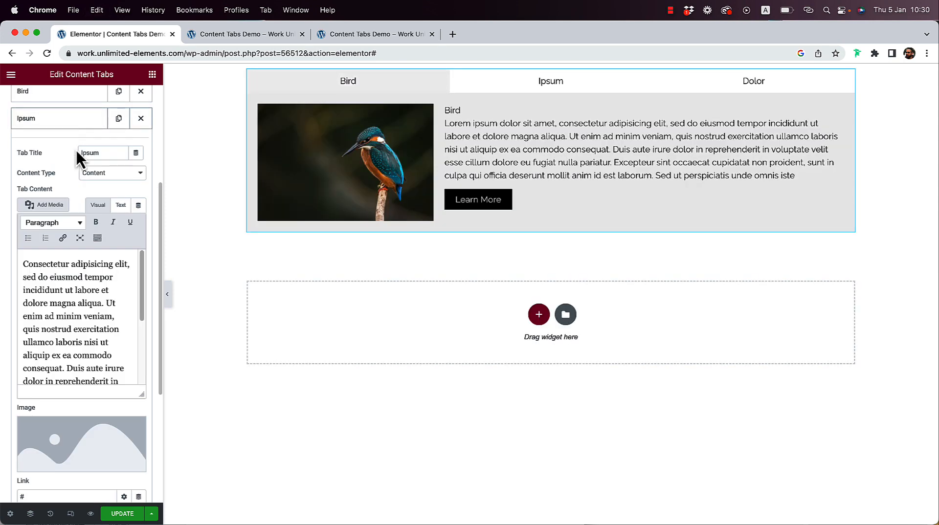
{"action": "left_click", "coordinate": [82, 434]}
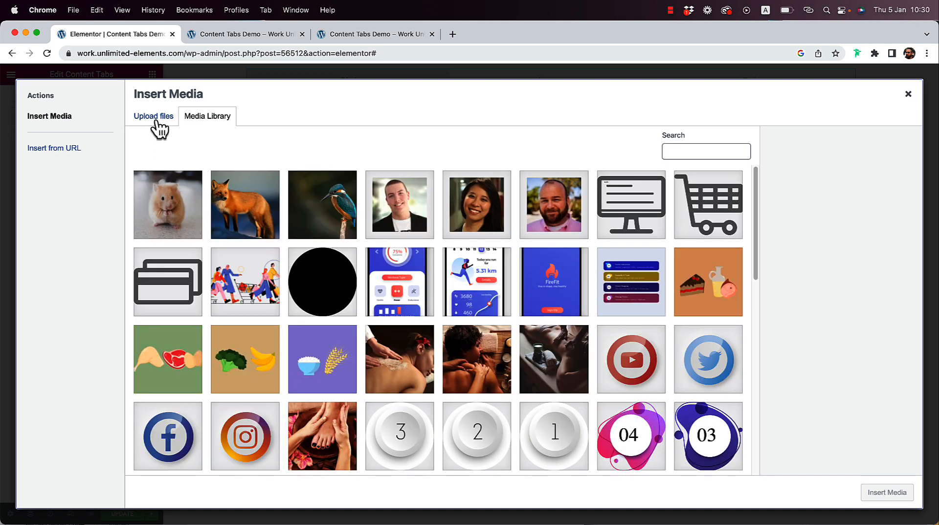
{"action": "left_click", "coordinate": [156, 130]}
{"action": "left_click", "coordinate": [515, 286]}
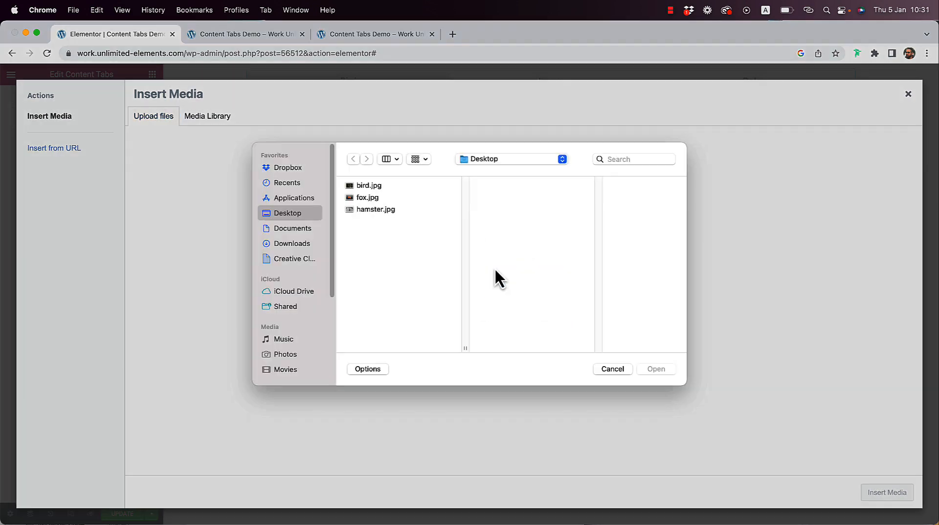
{"action": "left_click", "coordinate": [364, 206]}
{"action": "left_click", "coordinate": [654, 377]}
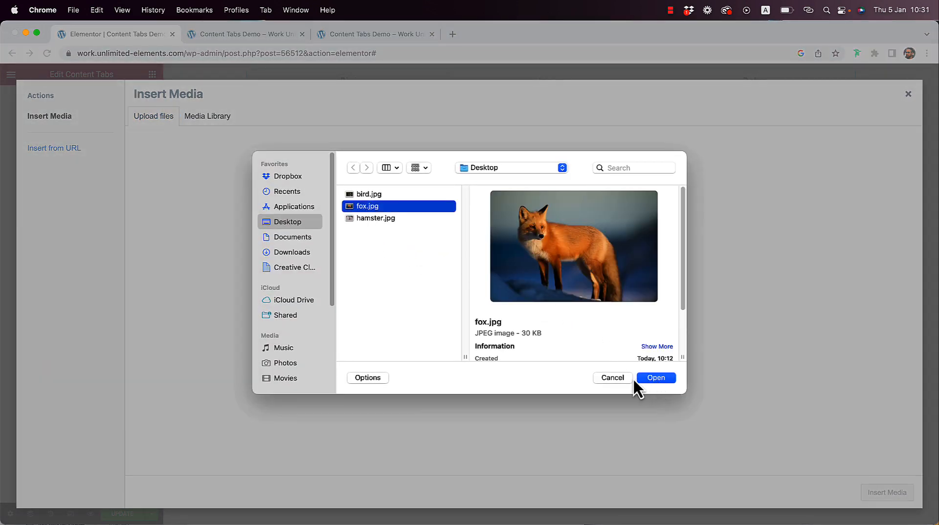
Insert the fox picture from the media library into the Ipsum item and change its tab title to Fox.
{"action": "left_click", "coordinate": [206, 118]}
{"action": "left_click", "coordinate": [276, 216]}
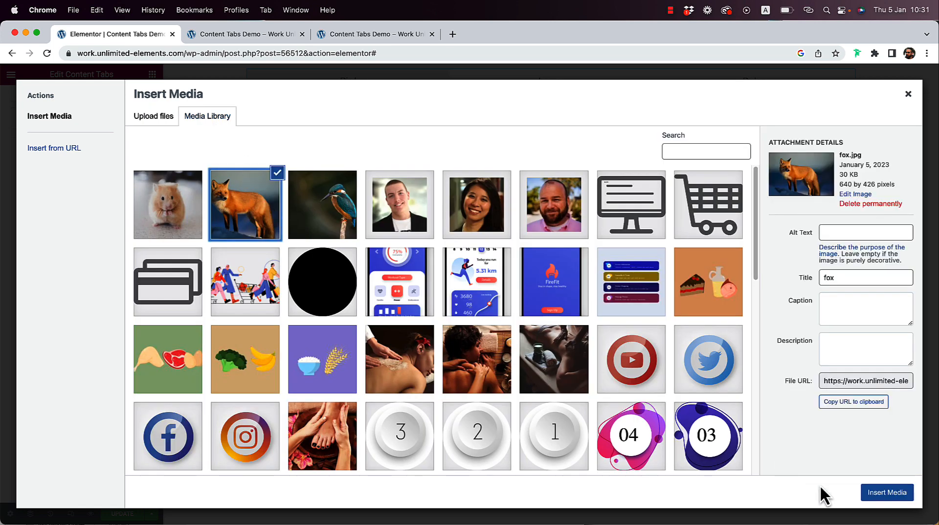
{"action": "left_click", "coordinate": [897, 495]}
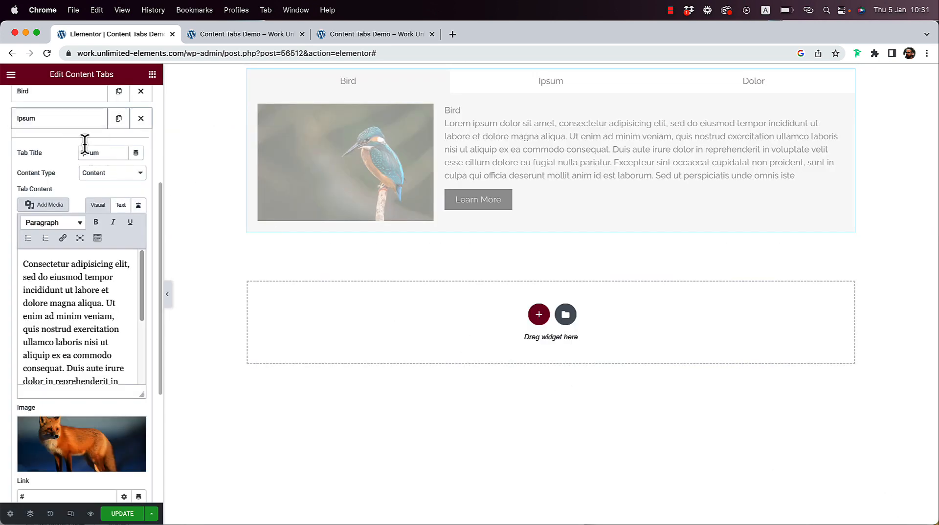
{"action": "double_click", "coordinate": [107, 156]}
{"action": "type", "text": "Fox"}
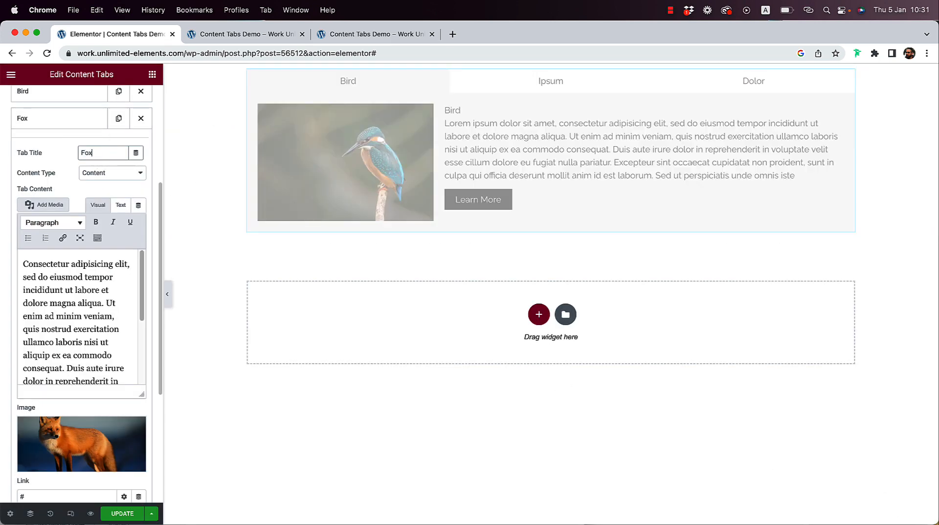
{"action": "left_click", "coordinate": [63, 120]}
Insert the hamster picture from the media library into the Dolor item and change its tab title to Hamster.
{"action": "left_click", "coordinate": [56, 146]}
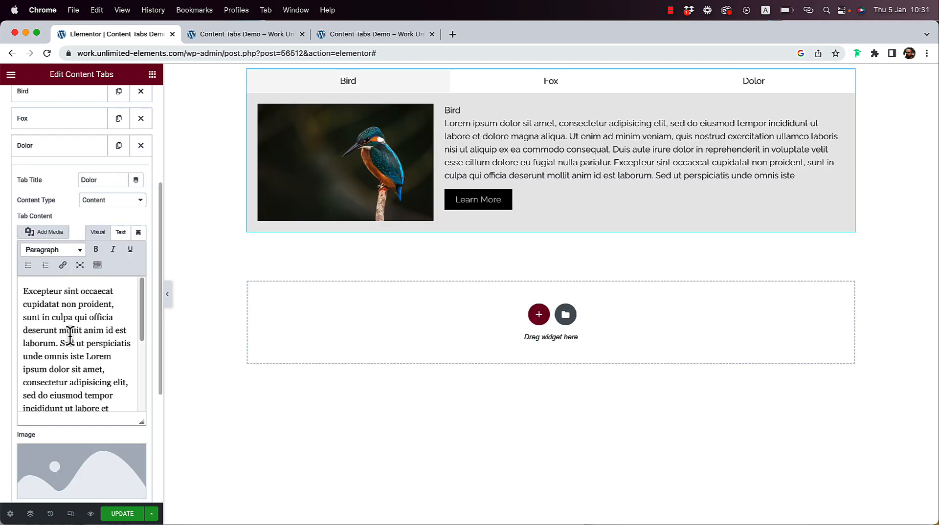
{"action": "left_click", "coordinate": [76, 477]}
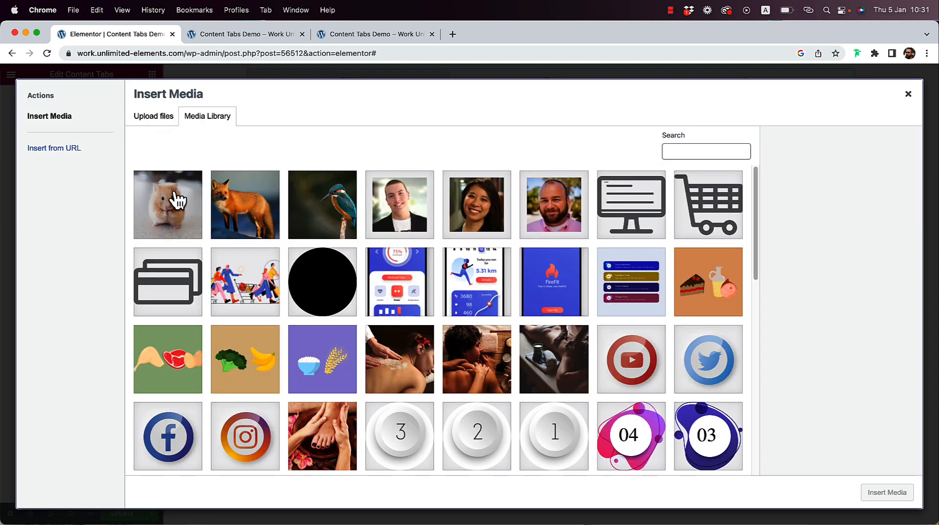
{"action": "left_click", "coordinate": [172, 202]}
{"action": "left_click", "coordinate": [884, 493]}
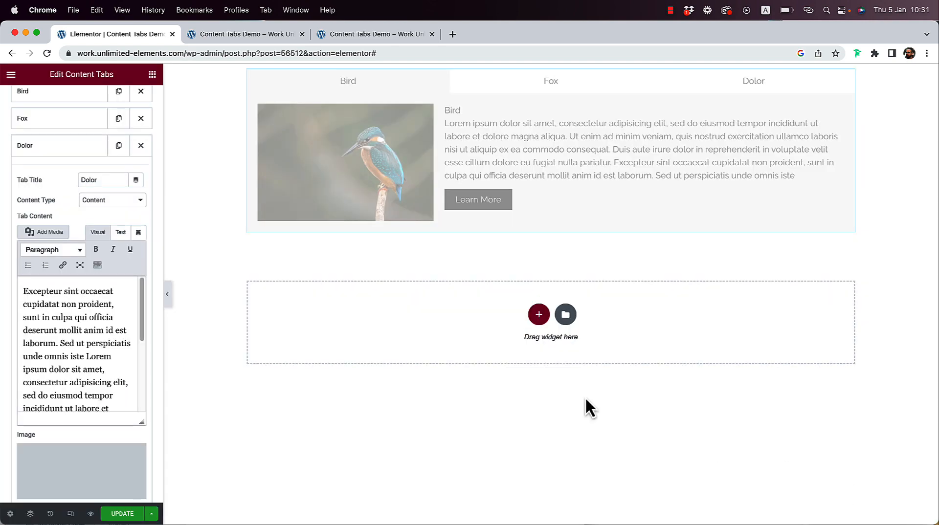
{"action": "double_click", "coordinate": [90, 180]}
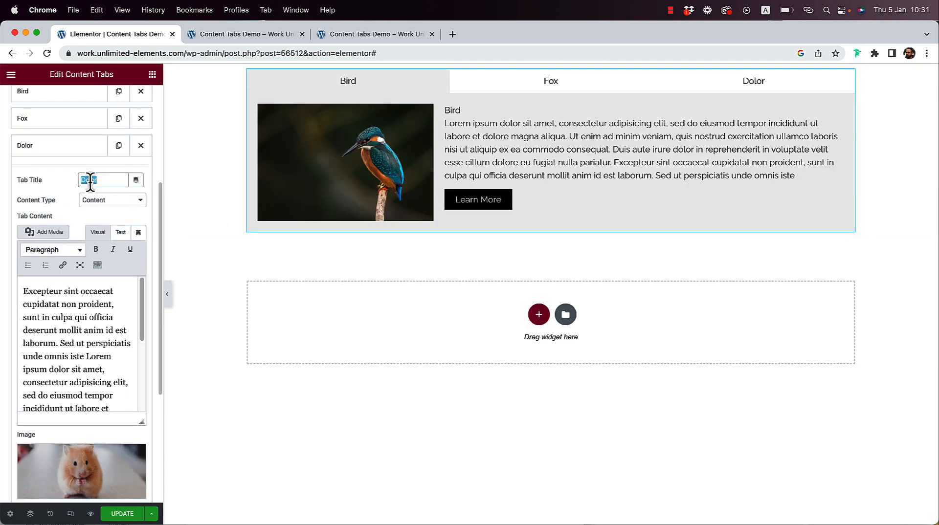
{"action": "type", "text": "Hamster"}
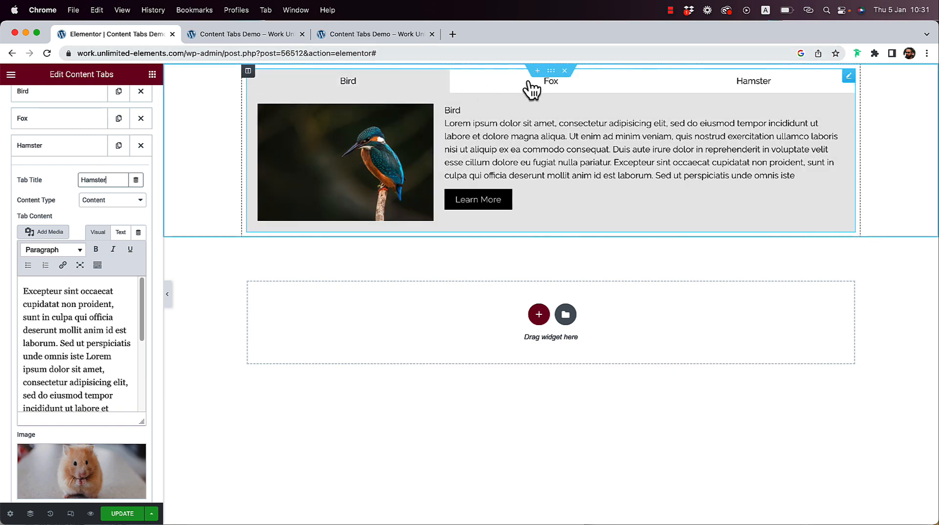
Switch between the Bird, Fox and Hamster tabs in the canvas to check their images and titles.
{"action": "left_click", "coordinate": [529, 91]}
{"action": "left_click", "coordinate": [713, 92]}
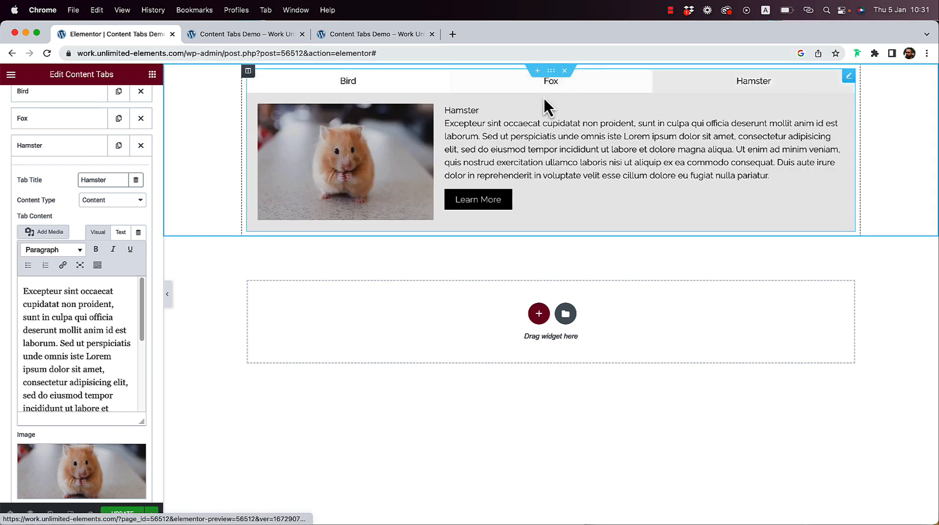
{"action": "left_click", "coordinate": [377, 96]}
{"action": "left_click", "coordinate": [495, 95]}
{"action": "left_click", "coordinate": [718, 98]}
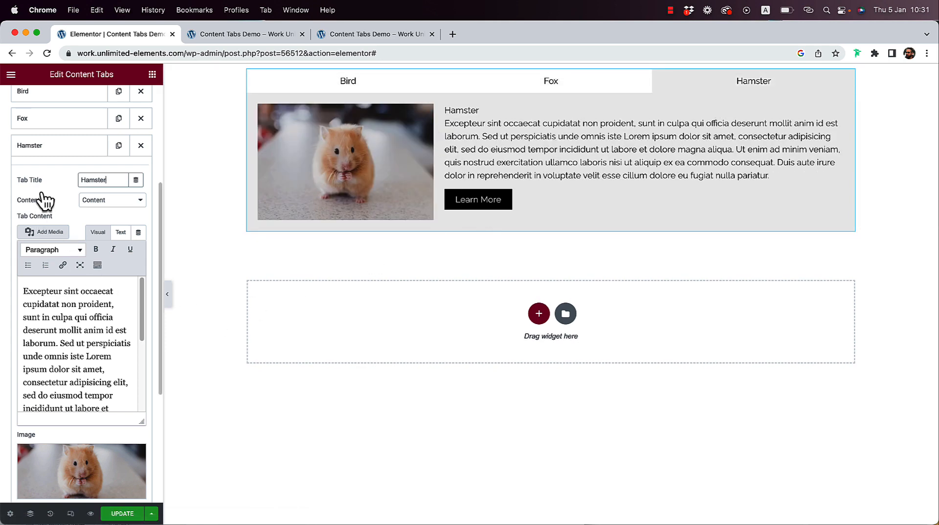
{"action": "scroll", "coordinate": [54, 245], "scroll_direction": "down", "scroll_amount": 2}
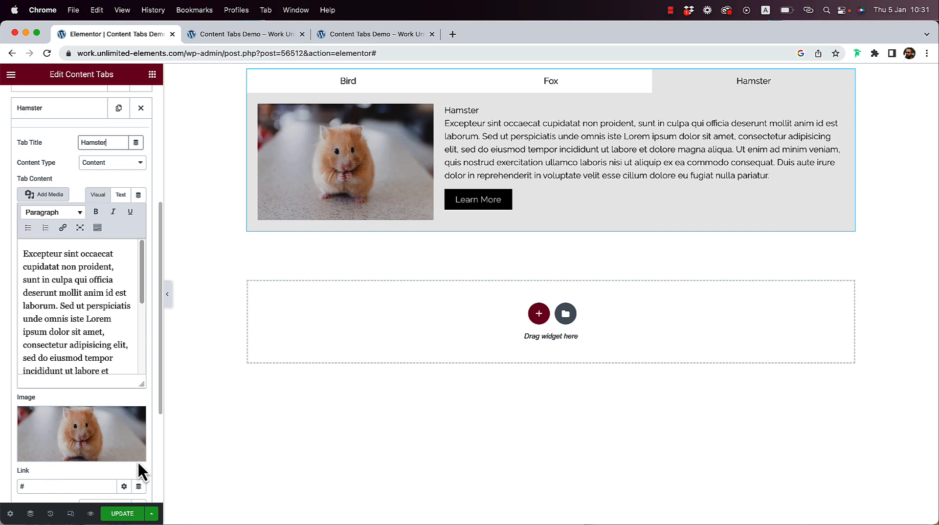
{"action": "left_click", "coordinate": [321, 94]}
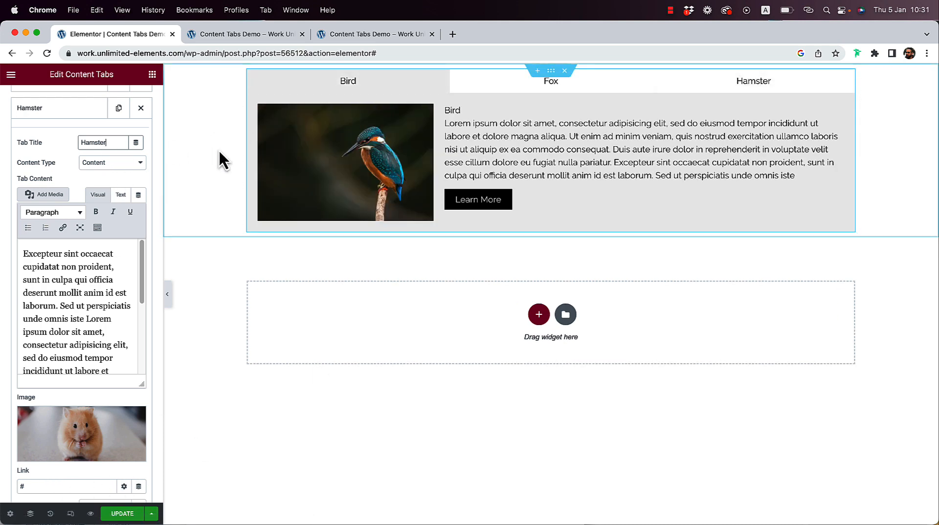
Enable remote connection and sync in the Content Tabs widget's connected widgets settings, using Sync Group 1.
{"action": "scroll", "coordinate": [34, 118], "scroll_direction": "up", "scroll_amount": 5}
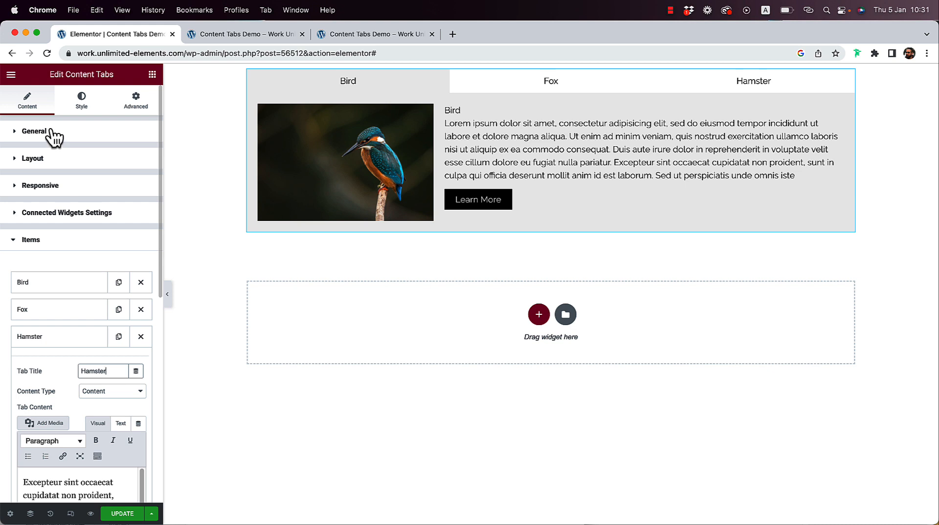
{"action": "left_click", "coordinate": [45, 242]}
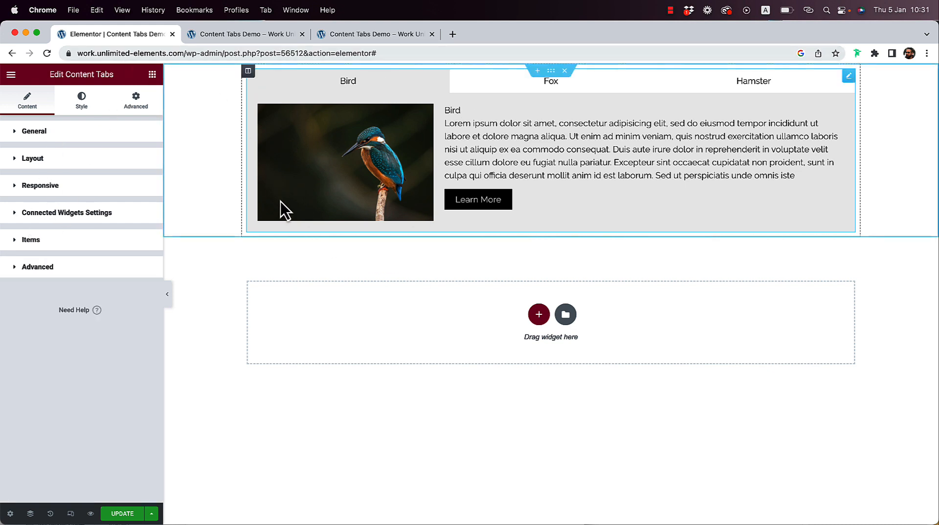
{"action": "left_click", "coordinate": [49, 223]}
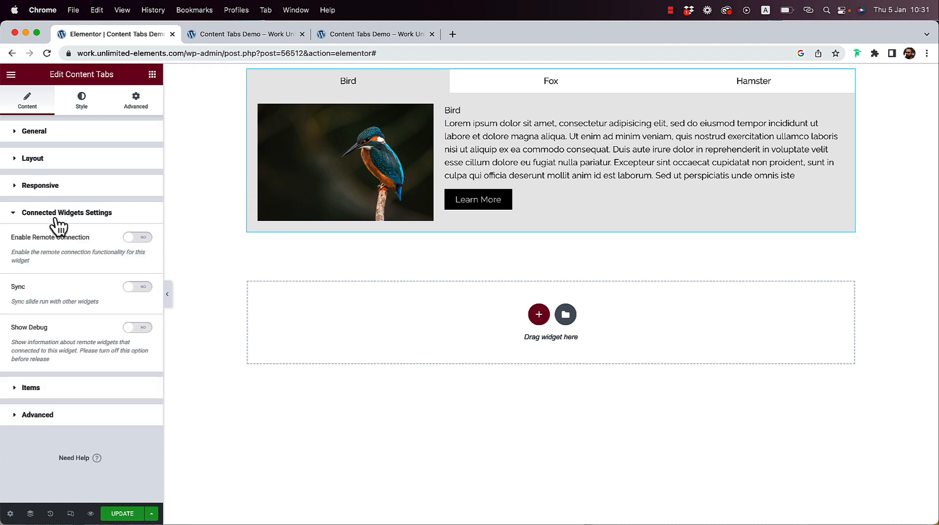
{"action": "left_click", "coordinate": [139, 239]}
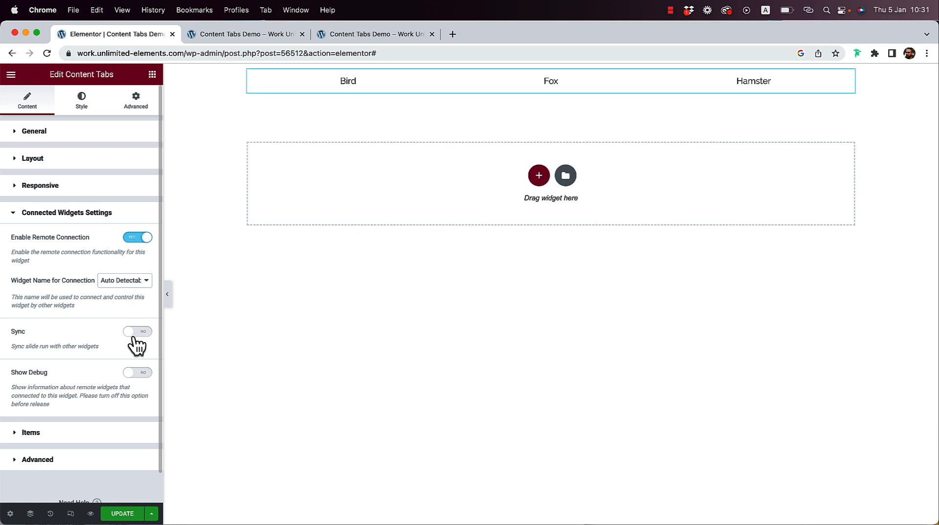
{"action": "left_click", "coordinate": [134, 336]}
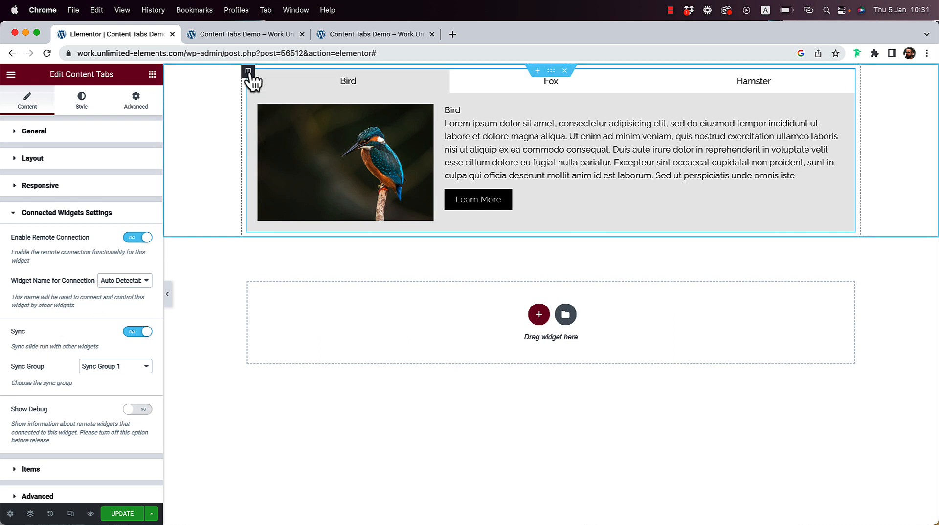
Add a new column beside the Content Tabs widget and switch through its Fox, Hamster and Bird tabs.
{"action": "right_click", "coordinate": [249, 73]}
{"action": "left_click", "coordinate": [289, 122]}
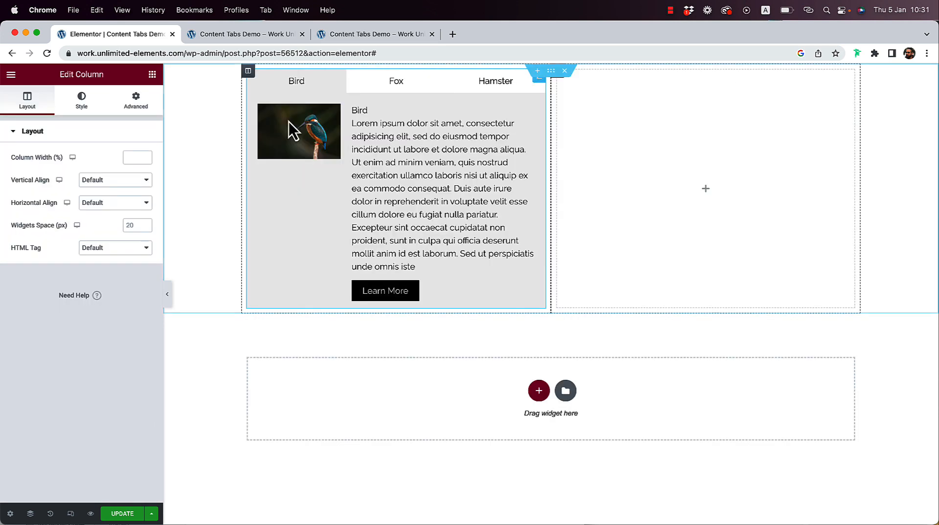
{"action": "left_click", "coordinate": [396, 98]}
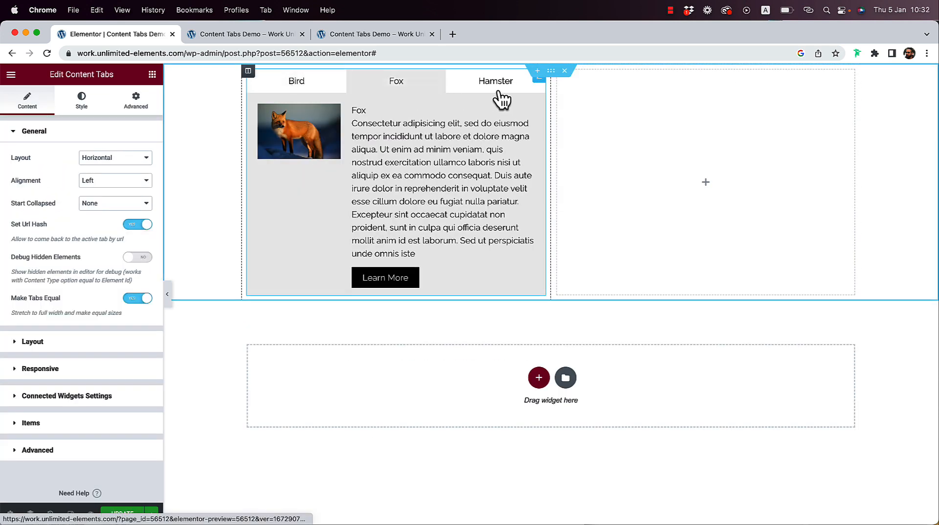
{"action": "left_click", "coordinate": [499, 88]}
{"action": "left_click", "coordinate": [394, 88]}
{"action": "left_click", "coordinate": [298, 88]}
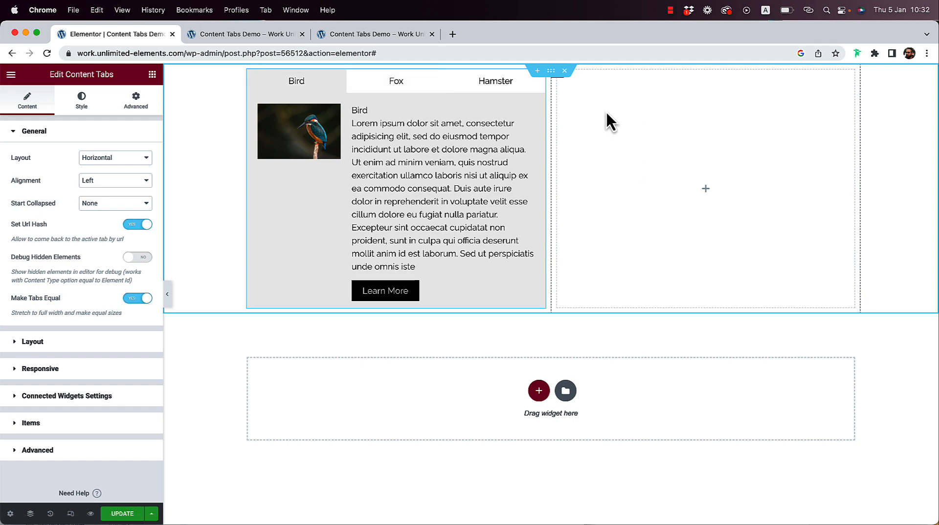
Widen the Content Tabs column against the empty column and check the Fox and Hamster tabs.
{"action": "left_click_drag", "start_coordinate": [551, 130], "coordinate": [648, 132]}
{"action": "left_click", "coordinate": [455, 91]}
{"action": "left_click", "coordinate": [567, 83]}
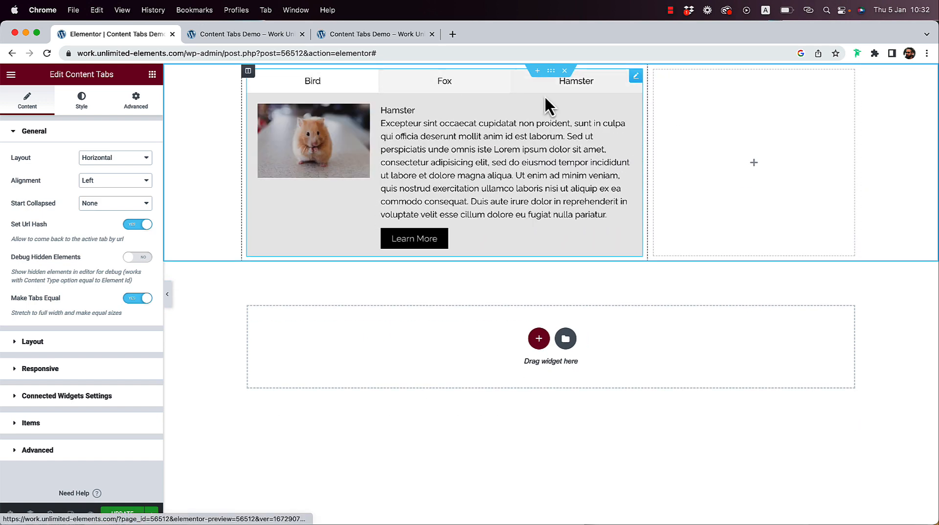
Find the Remote Arrows widget and place it in the empty column.
{"action": "left_click", "coordinate": [152, 75]}
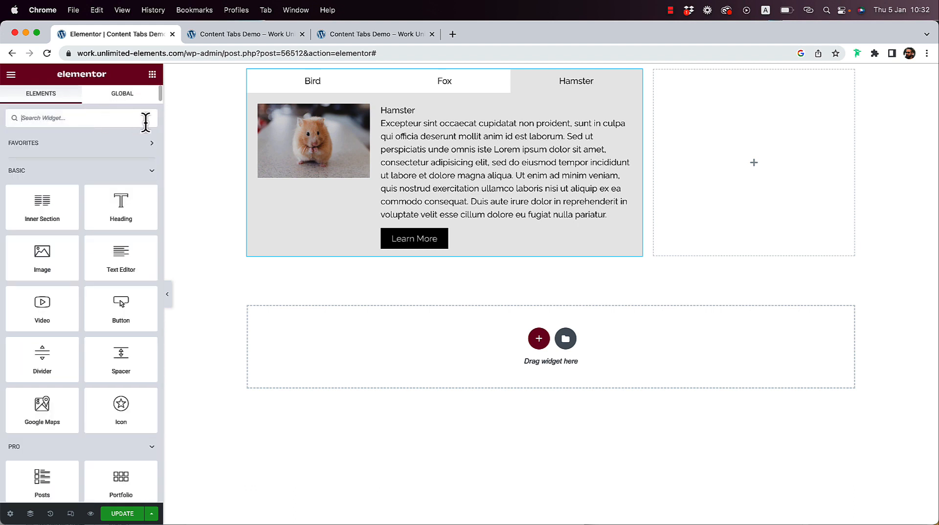
{"action": "type", "text": "remo"}
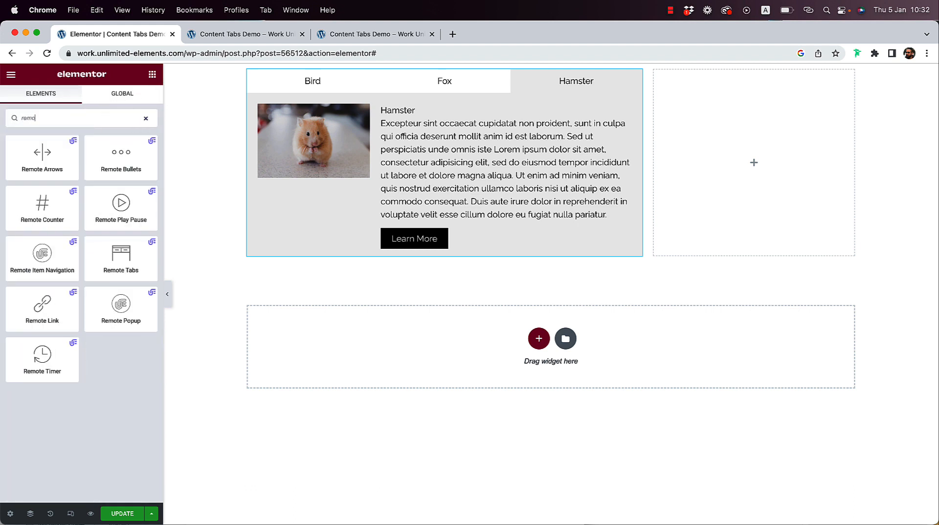
{"action": "type", "text": "te ar"}
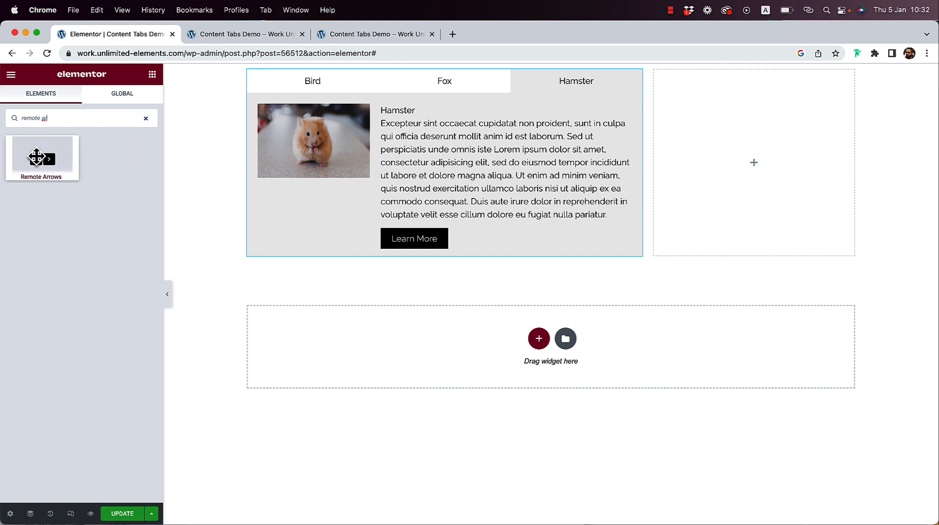
{"action": "left_click_drag", "start_coordinate": [42, 154], "coordinate": [704, 200]}
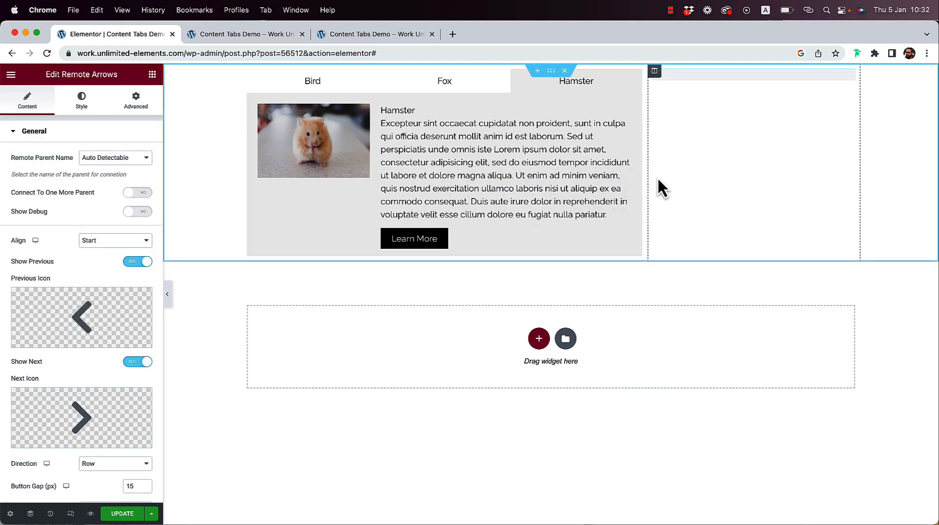
Test the remote previous and next arrows by stepping back and forth through the connected tabs.
{"action": "left_click", "coordinate": [707, 95]}
{"action": "left_click", "coordinate": [673, 95]}
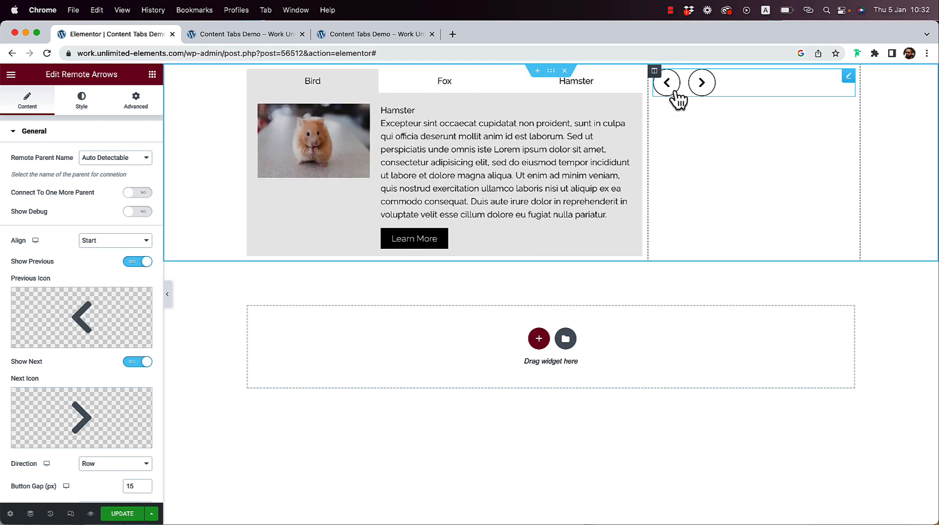
{"action": "left_click", "coordinate": [703, 95]}
{"action": "left_click", "coordinate": [665, 92]}
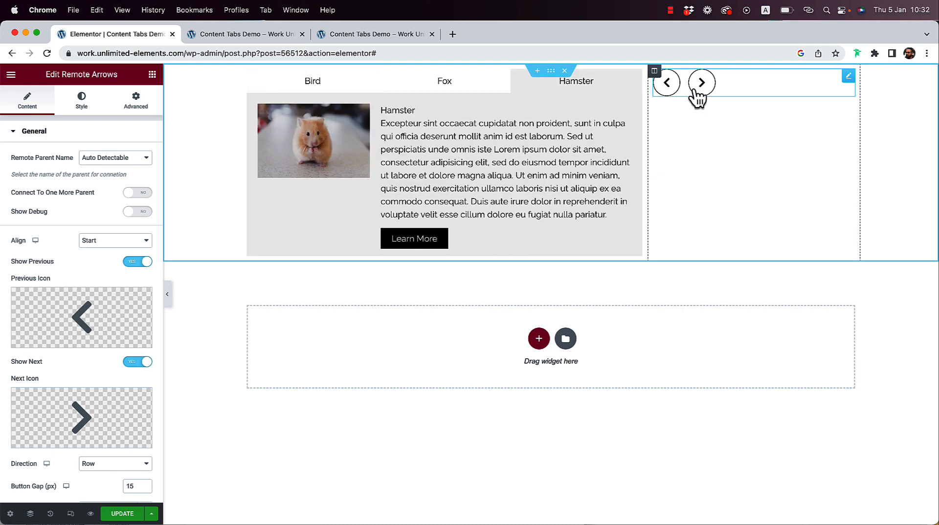
{"action": "left_click", "coordinate": [699, 92]}
{"action": "left_click", "coordinate": [670, 90]}
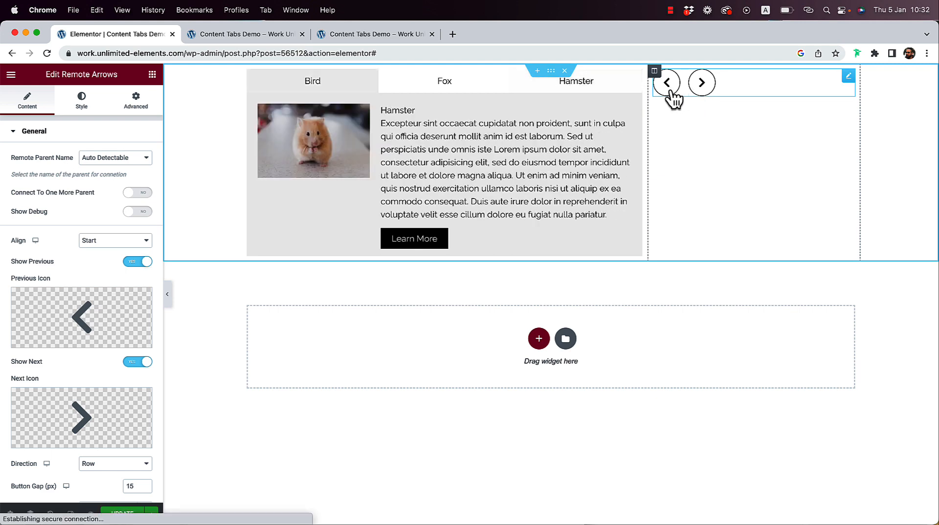
{"action": "left_click", "coordinate": [702, 89]}
{"action": "left_click", "coordinate": [704, 94]}
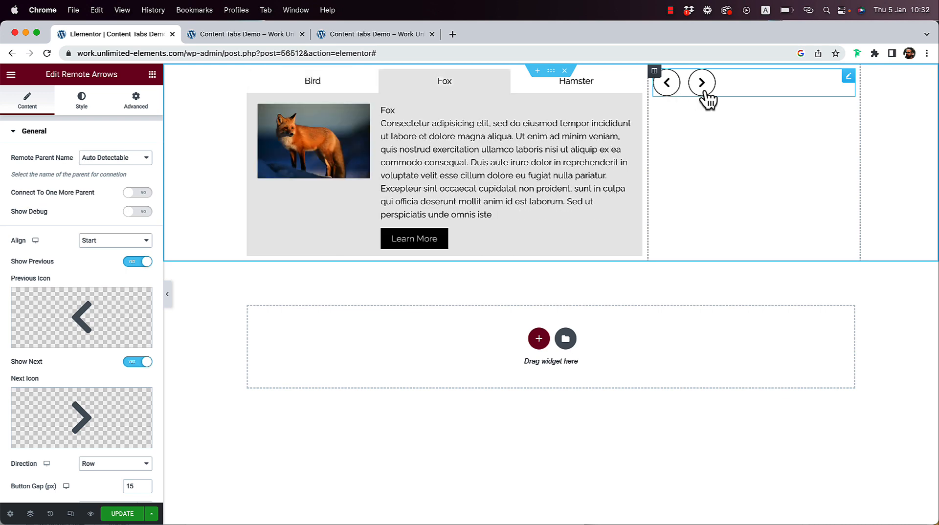
{"action": "left_click", "coordinate": [705, 95]}
{"action": "left_click", "coordinate": [674, 97]}
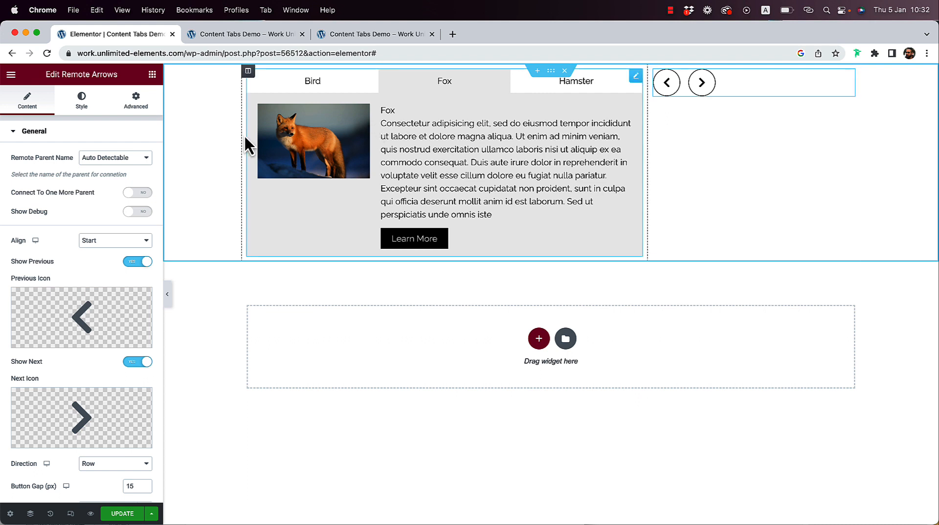
Add a Remote Bullets widget below the Remote Arrows and test its third and second bullets.
{"action": "left_click", "coordinate": [152, 75]}
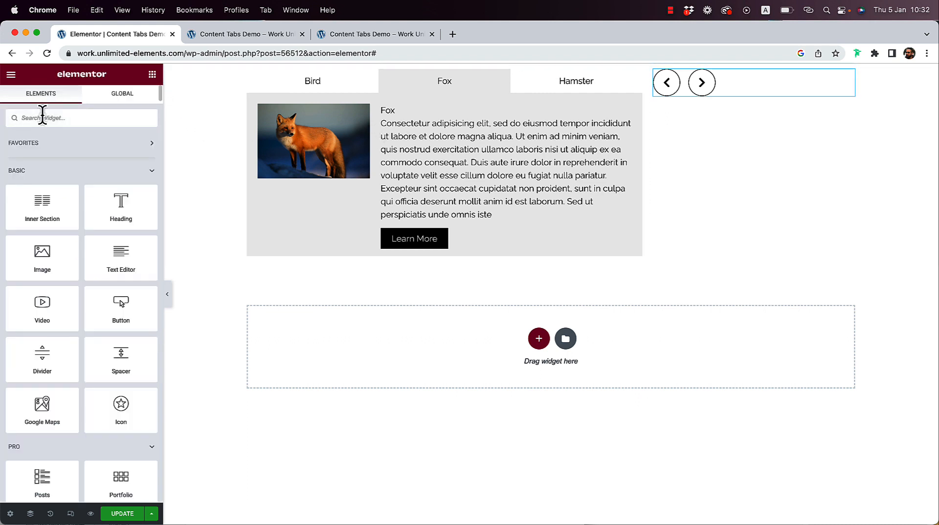
{"action": "type", "text": "remote"}
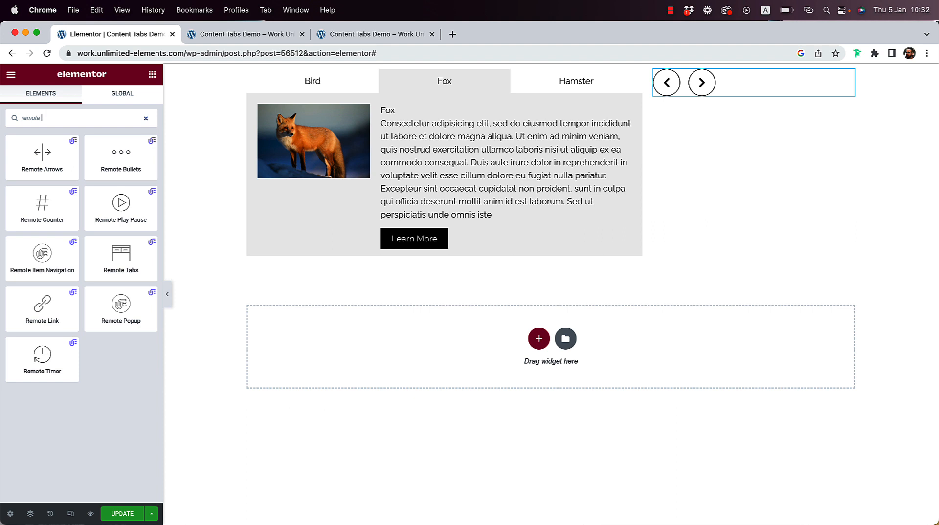
{"action": "left_click_drag", "start_coordinate": [115, 155], "coordinate": [691, 91]}
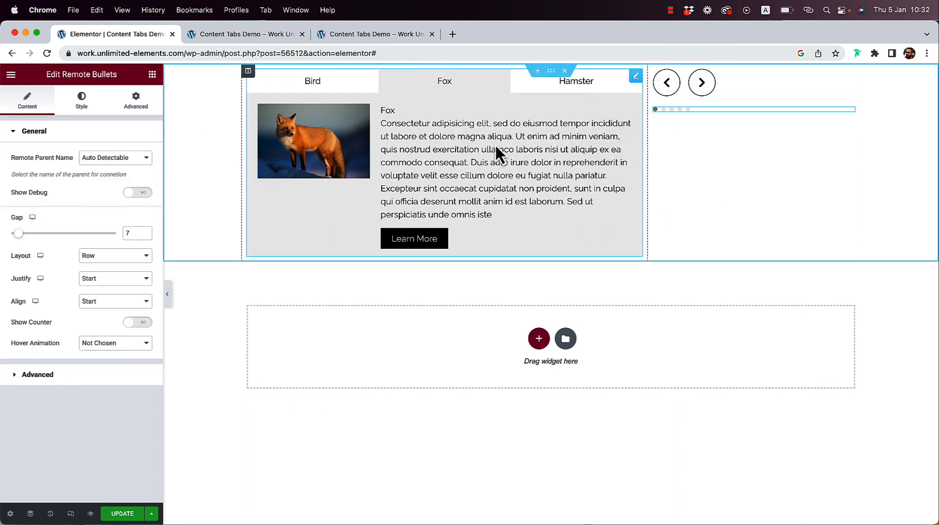
{"action": "left_click", "coordinate": [670, 110]}
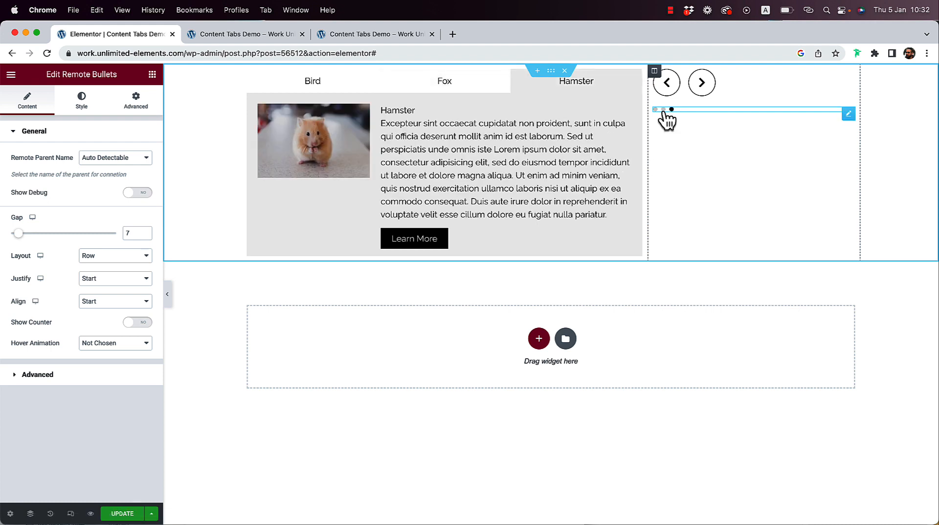
{"action": "left_click", "coordinate": [663, 110]}
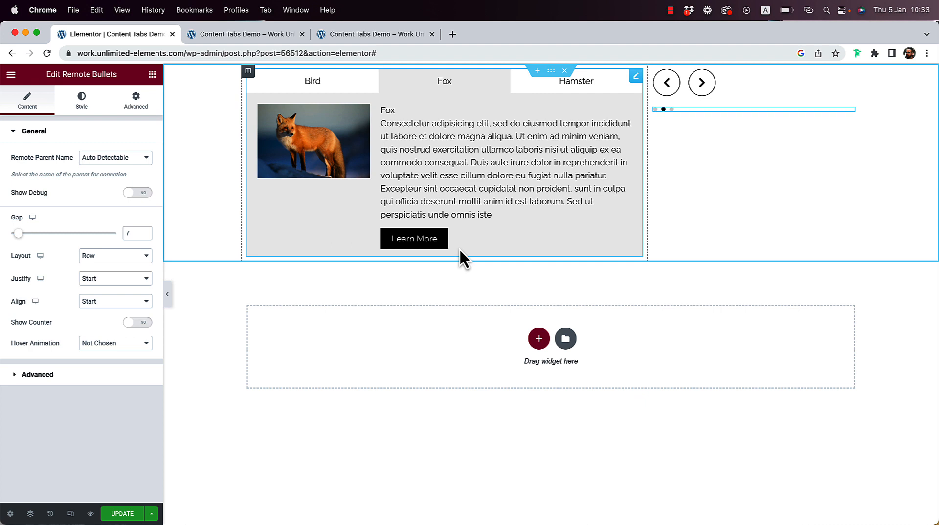
Turn off the image and the title in the Content Tabs widget's layout, checking the tabs in the canvas.
{"action": "left_click", "coordinate": [473, 139]}
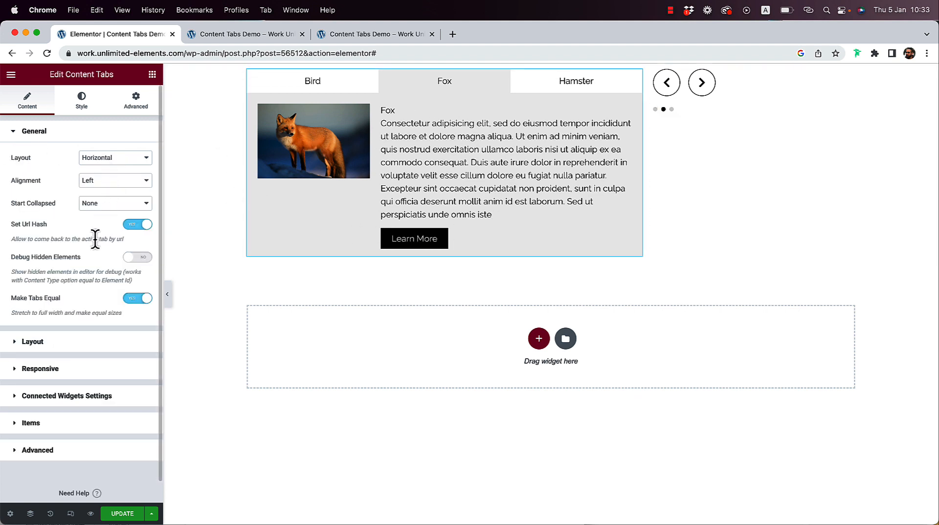
{"action": "left_click", "coordinate": [40, 343]}
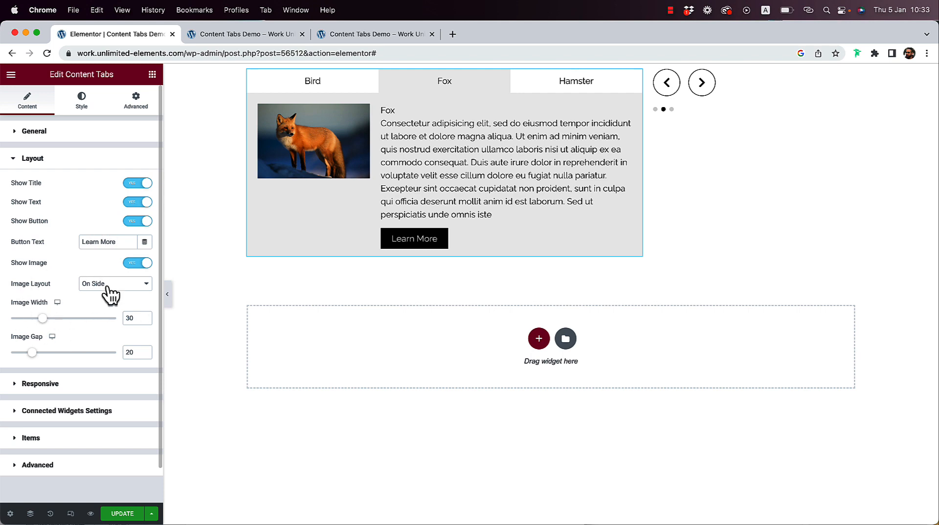
{"action": "left_click", "coordinate": [137, 263]}
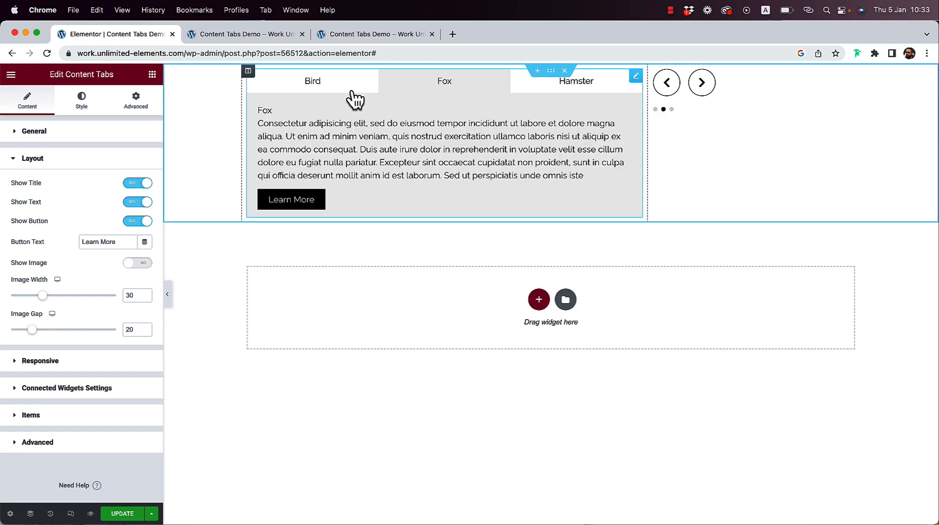
{"action": "left_click", "coordinate": [355, 92]}
{"action": "left_click", "coordinate": [448, 89]}
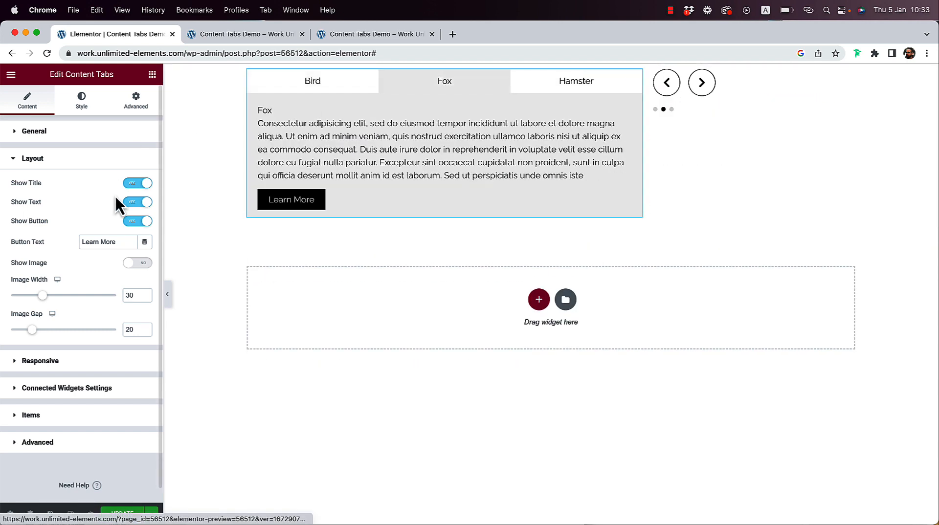
{"action": "left_click", "coordinate": [137, 183]}
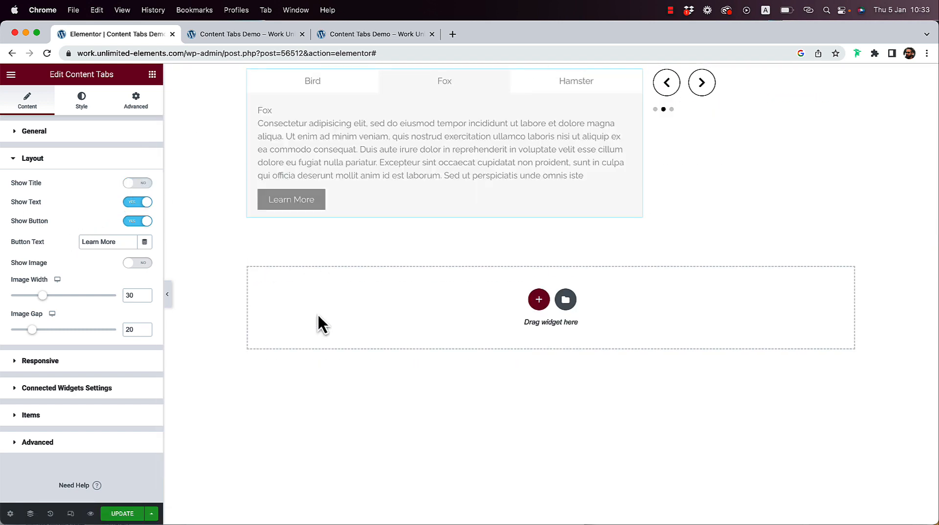
Add a Content Carousel widget between the Remote Arrows and Remote Bullets and set its number of items to 1.
{"action": "left_click", "coordinate": [152, 75]}
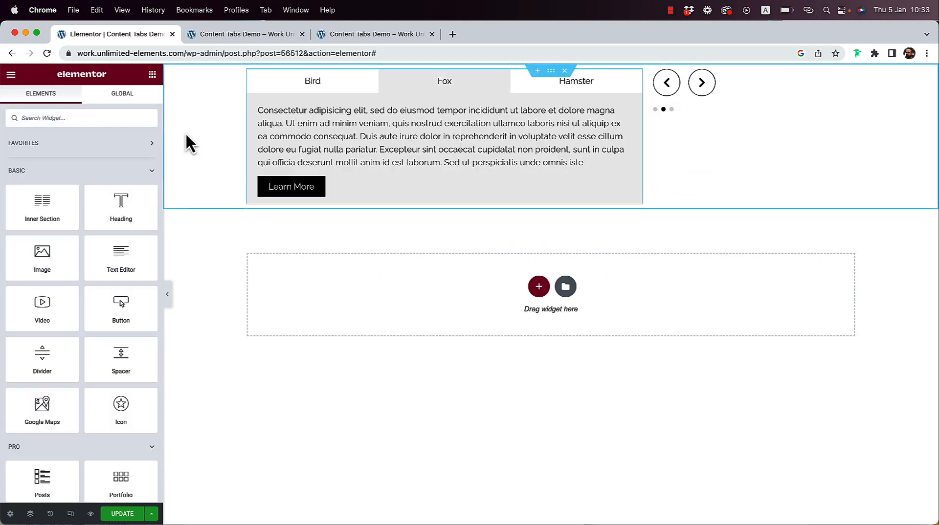
{"action": "left_click", "coordinate": [65, 118]}
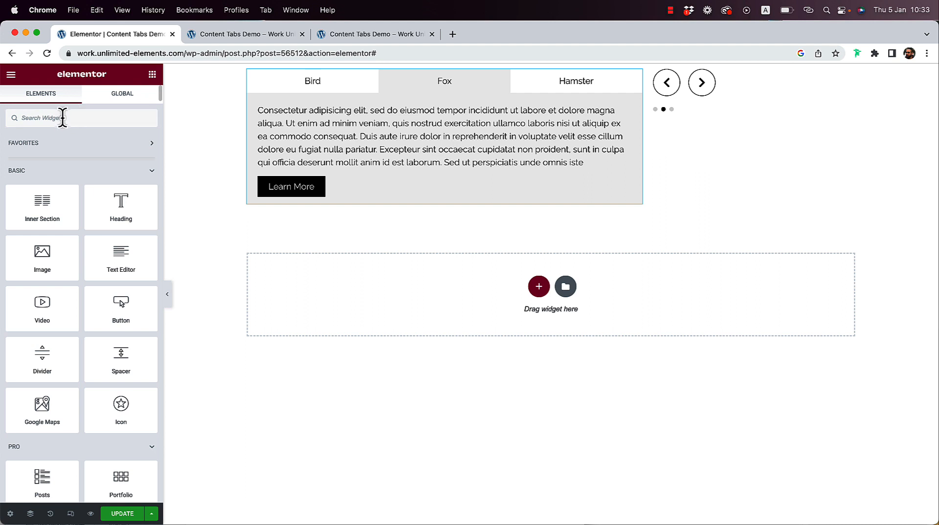
{"action": "type", "text": "dontent"}
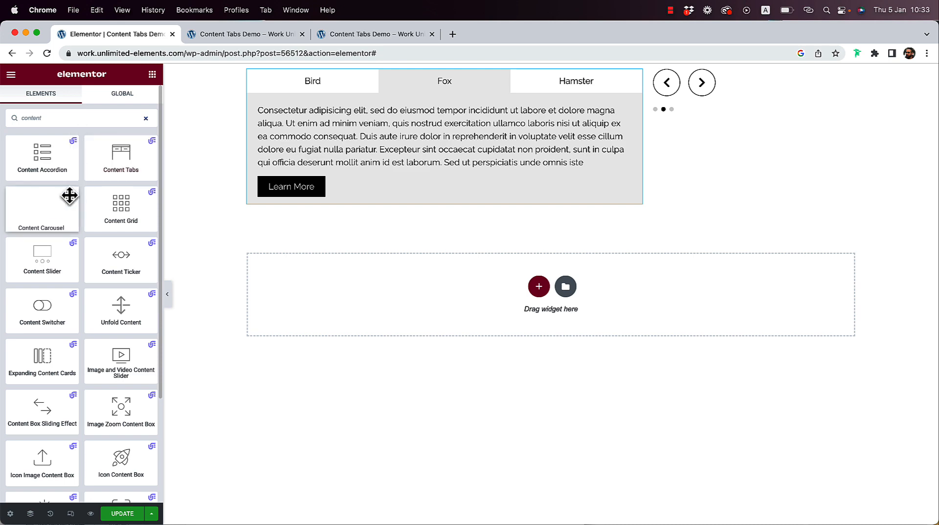
{"action": "left_click_drag", "start_coordinate": [69, 199], "coordinate": [686, 101]}
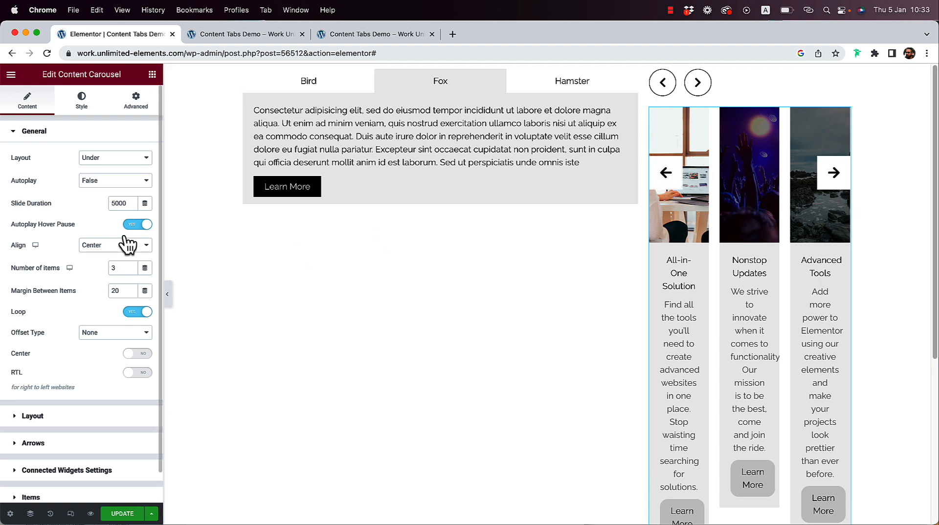
{"action": "double_click", "coordinate": [123, 269]}
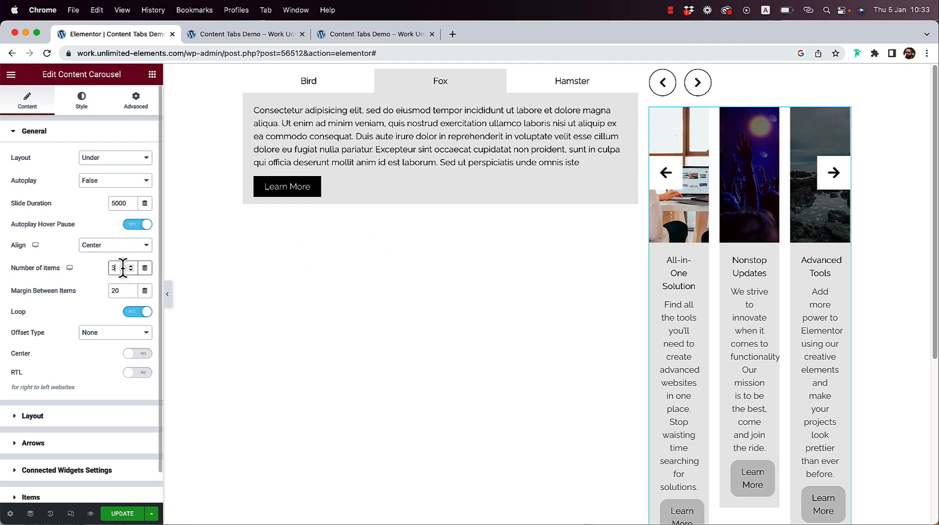
{"action": "type", "text": "1"}
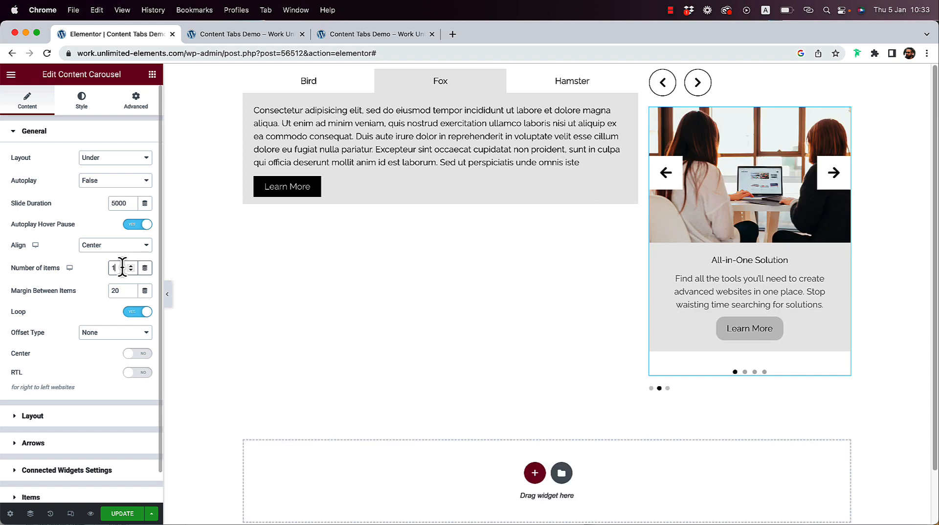
Turn off the arrows, dots and content in the Content Carousel's layout settings.
{"action": "left_click", "coordinate": [32, 417]}
{"action": "left_click", "coordinate": [138, 183]}
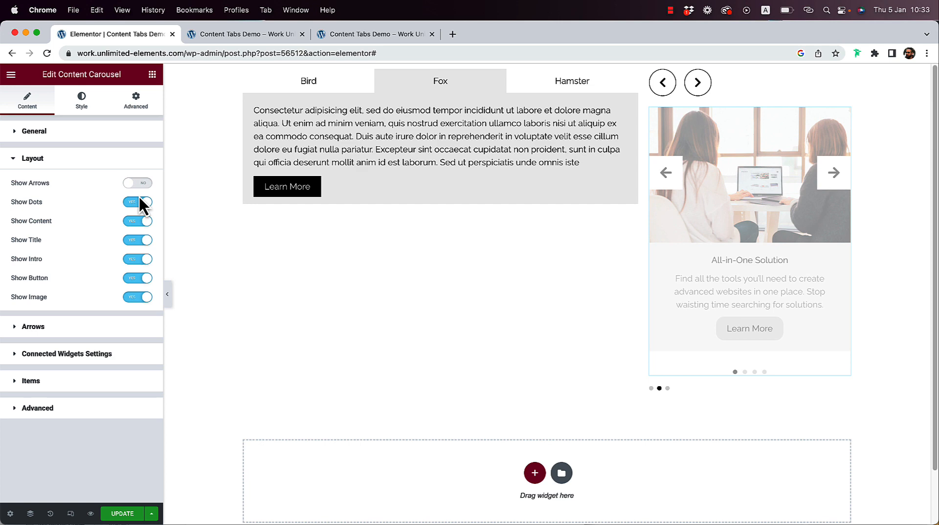
{"action": "left_click", "coordinate": [141, 222]}
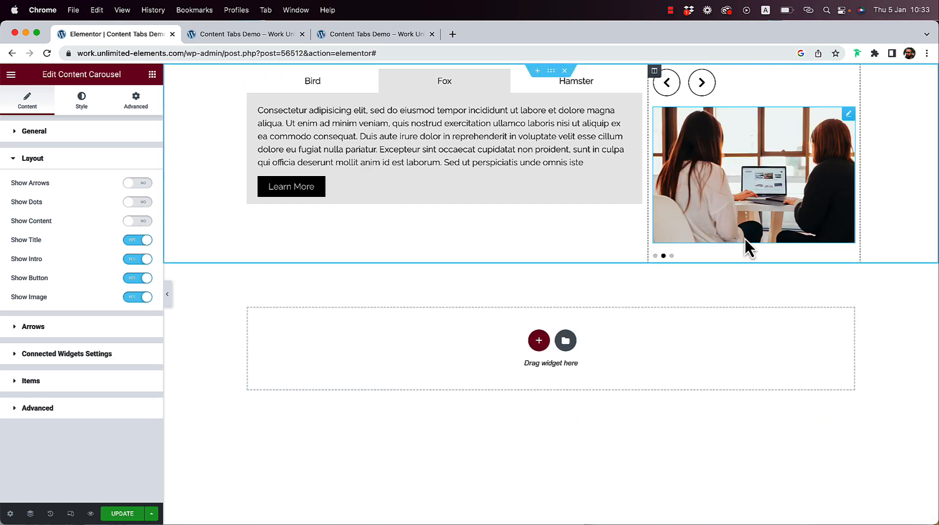
Delete the carousel's fourth item and set the All-in-One Solution item's image to bird.jpg from the media library.
{"action": "left_click", "coordinate": [39, 380]}
{"action": "left_click", "coordinate": [140, 364]}
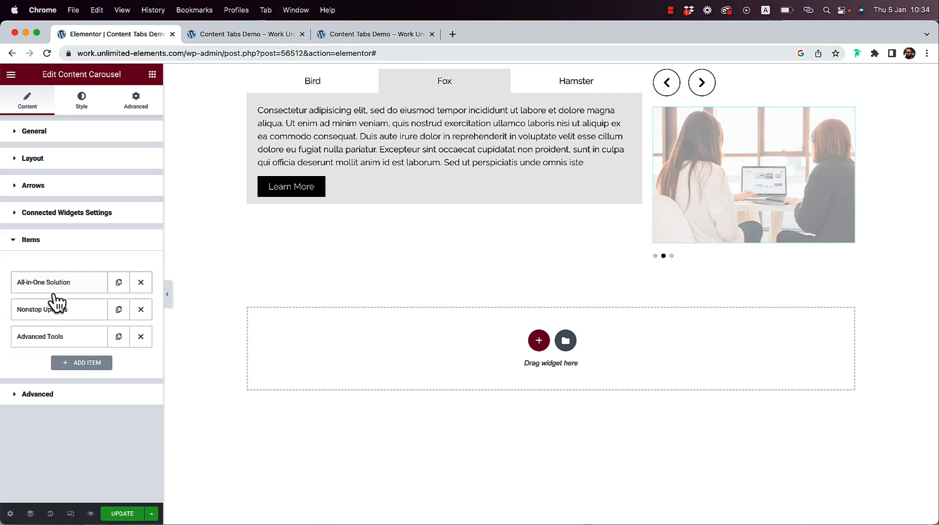
{"action": "left_click", "coordinate": [61, 286]}
{"action": "left_click", "coordinate": [77, 357]}
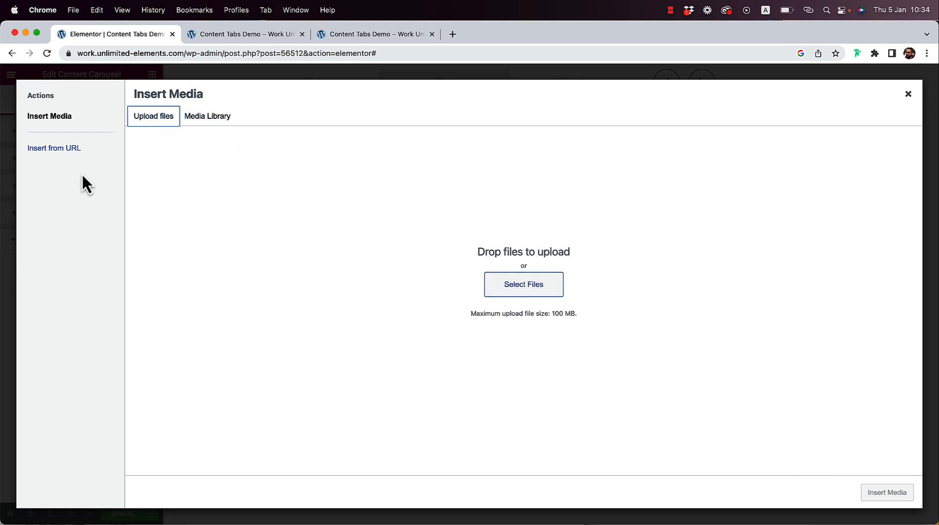
{"action": "left_click", "coordinate": [213, 118]}
{"action": "left_click", "coordinate": [333, 215]}
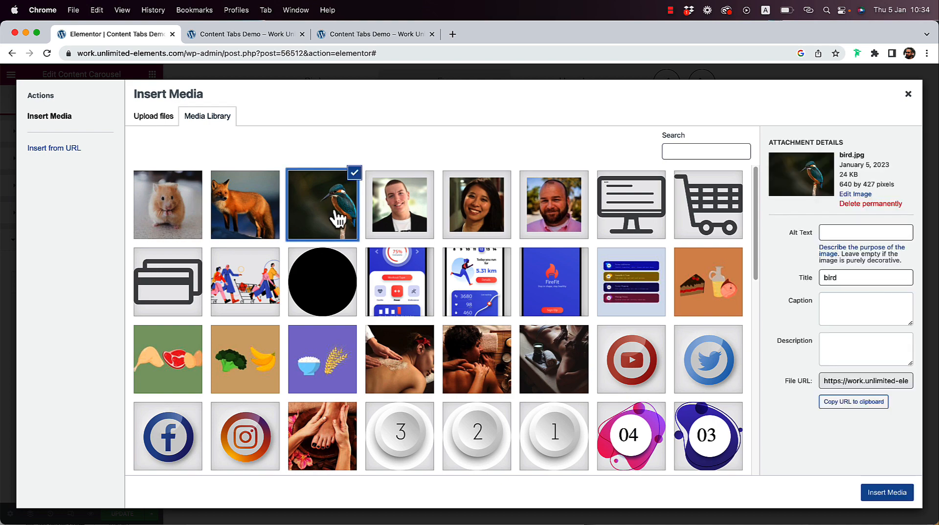
{"action": "left_click", "coordinate": [887, 492]}
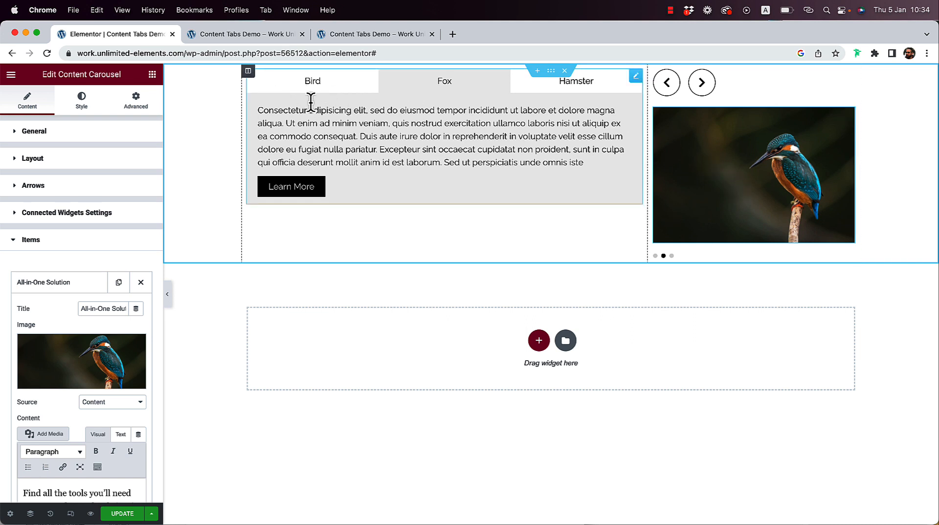
Rename the first carousel item's title to Bird.
{"action": "left_click", "coordinate": [103, 309]}
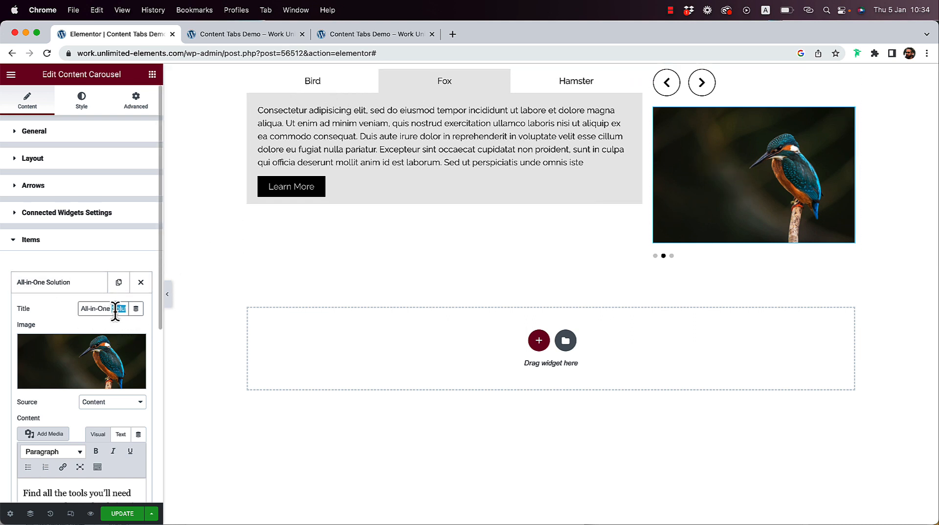
{"action": "triple_click", "coordinate": [117, 309]}
{"action": "type", "text": "Bird"}
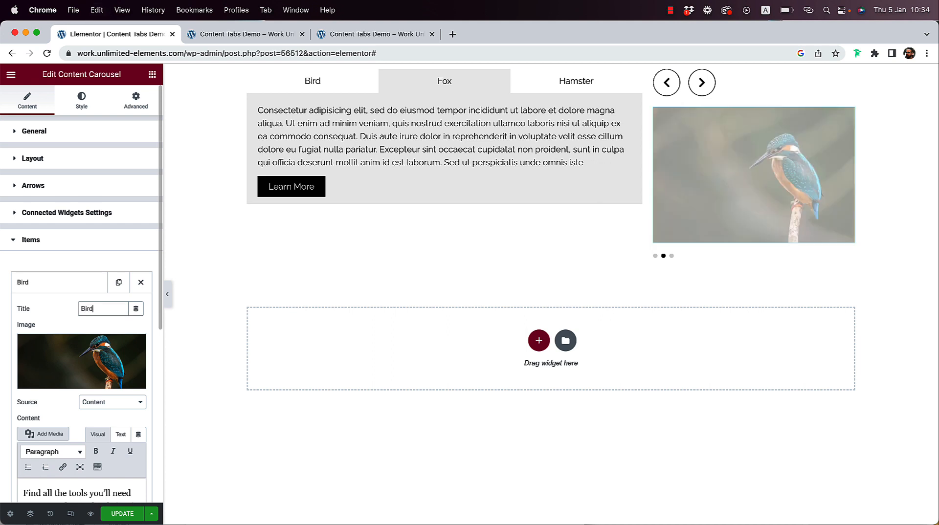
{"action": "left_click", "coordinate": [60, 287]}
Give the Nonstop Updates carousel item the fox.jpg image from the media library and the title Fox.
{"action": "left_click", "coordinate": [61, 310]}
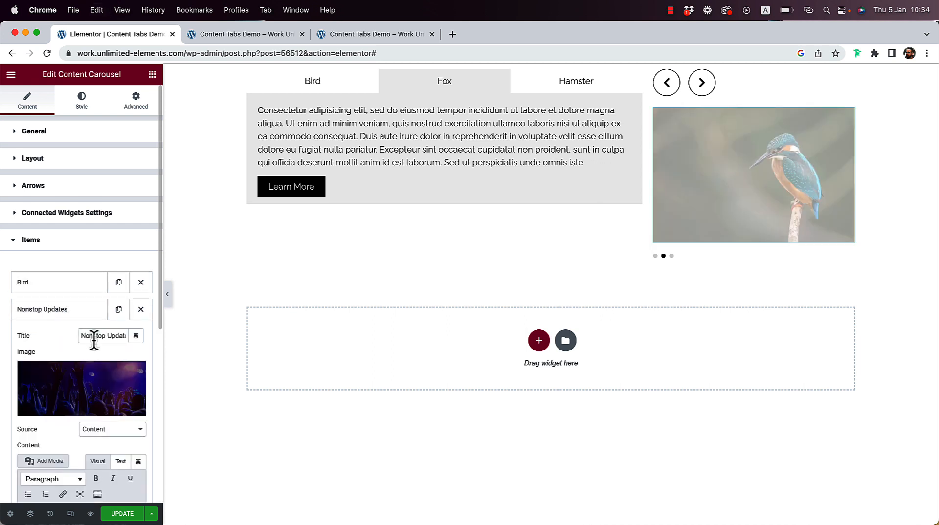
{"action": "left_click", "coordinate": [80, 379]}
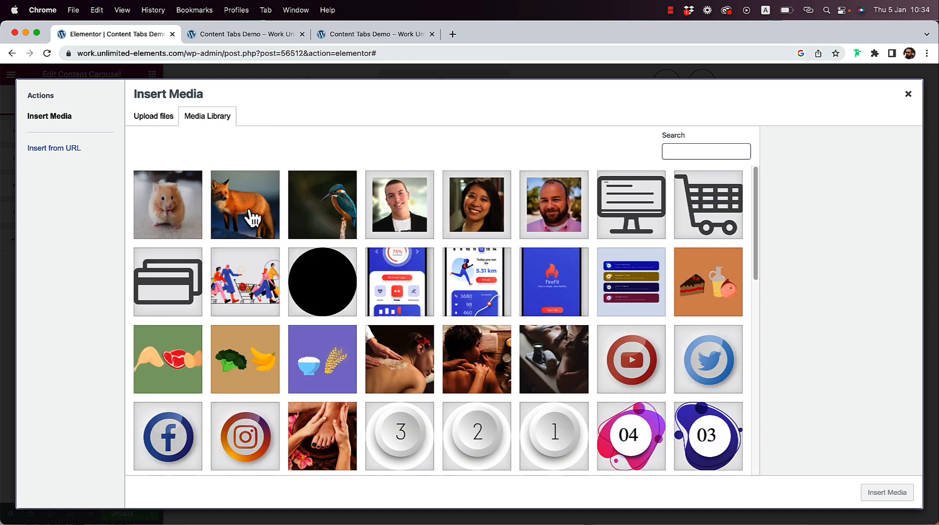
{"action": "left_click", "coordinate": [253, 218]}
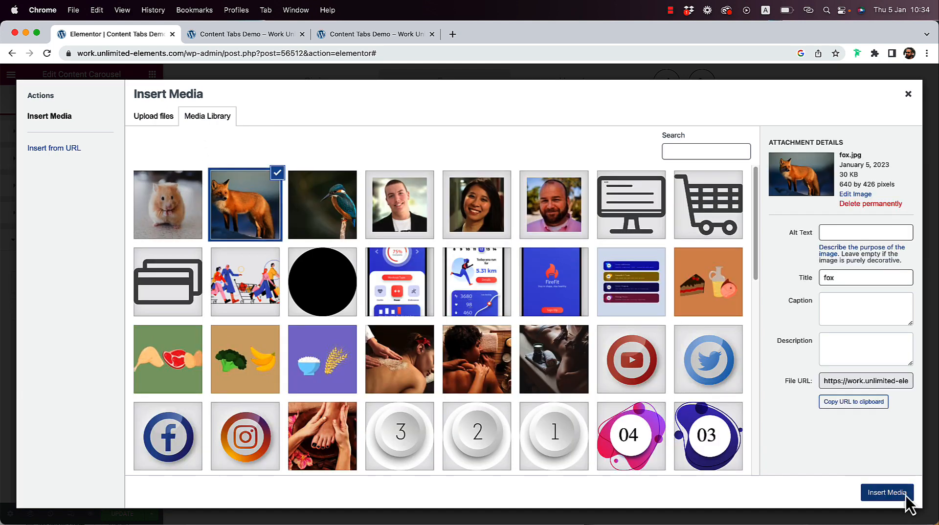
{"action": "left_click", "coordinate": [905, 492]}
{"action": "triple_click", "coordinate": [105, 336]}
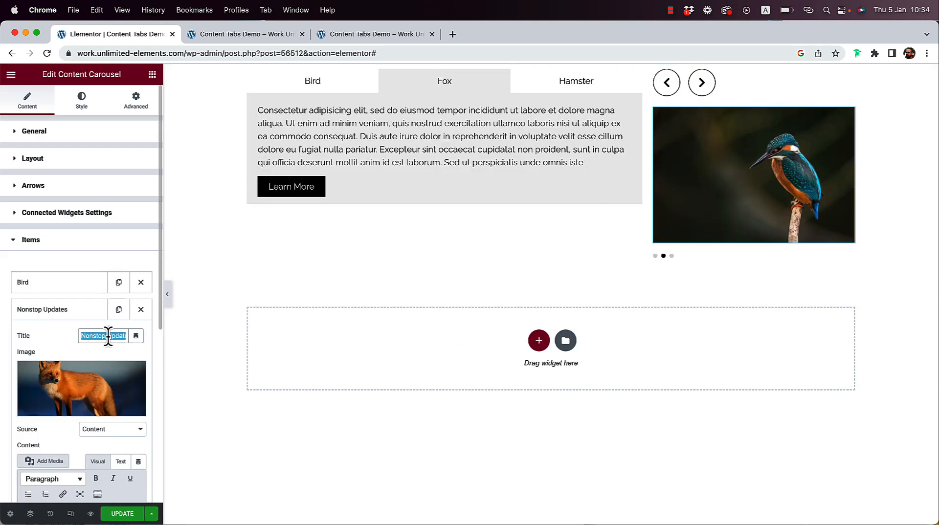
{"action": "type", "text": "Fox"}
{"action": "left_click", "coordinate": [77, 309]}
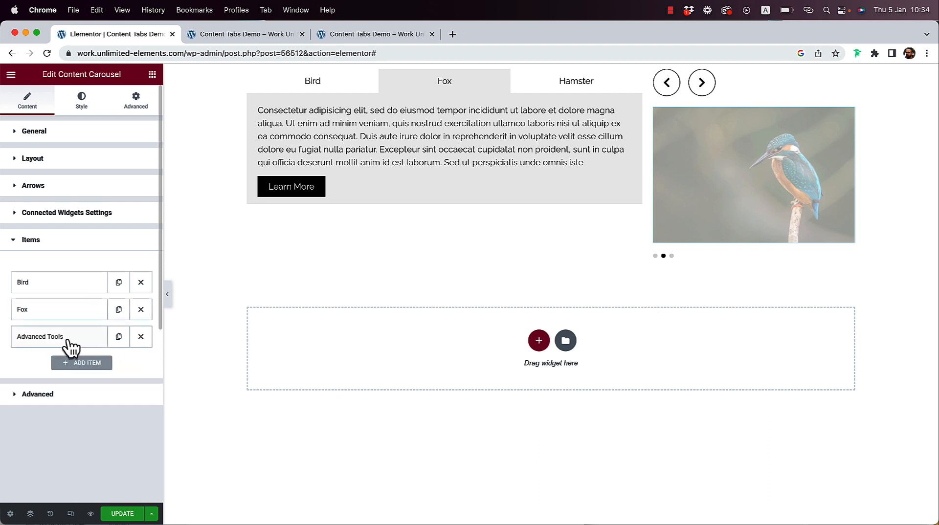
Give the Advanced Tools carousel item the title Hamster and the hamster.jpg image from the media library.
{"action": "left_click", "coordinate": [71, 338]}
{"action": "triple_click", "coordinate": [113, 362]}
{"action": "type", "text": "Hamster"}
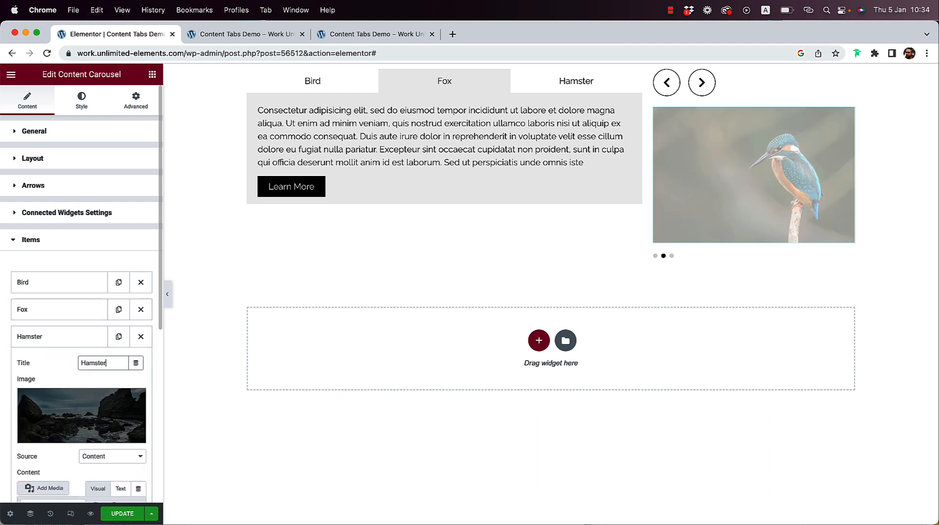
{"action": "left_click", "coordinate": [110, 391]}
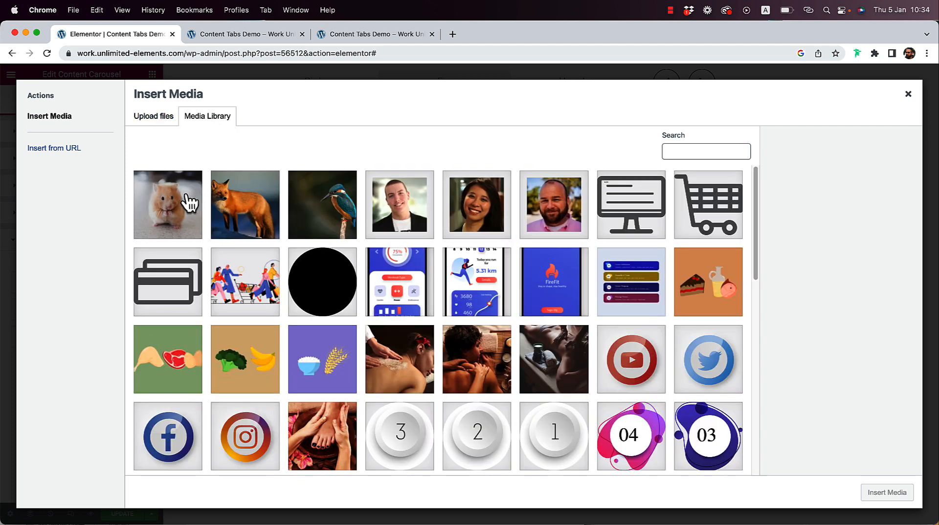
{"action": "left_click", "coordinate": [185, 224]}
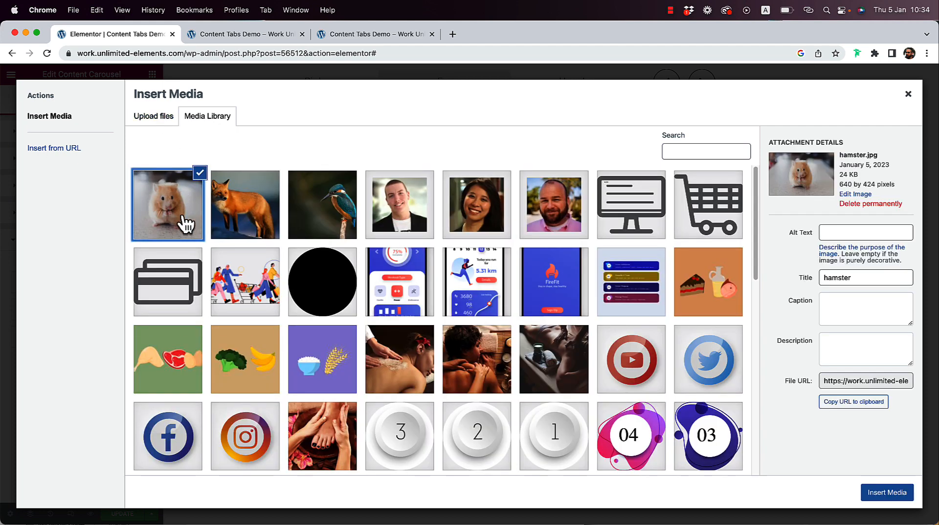
{"action": "left_click", "coordinate": [883, 495]}
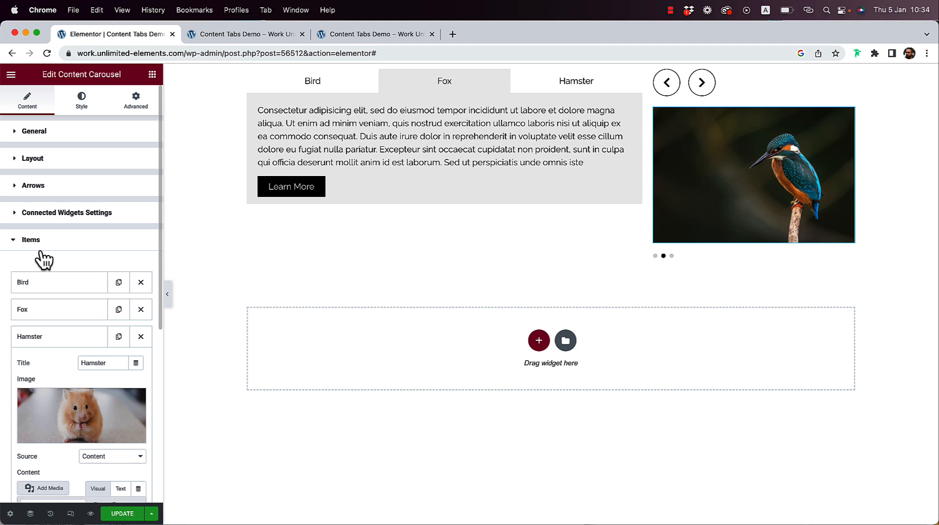
Enable remote connection and sync in the Content Carousel's connected widgets settings.
{"action": "left_click", "coordinate": [43, 215]}
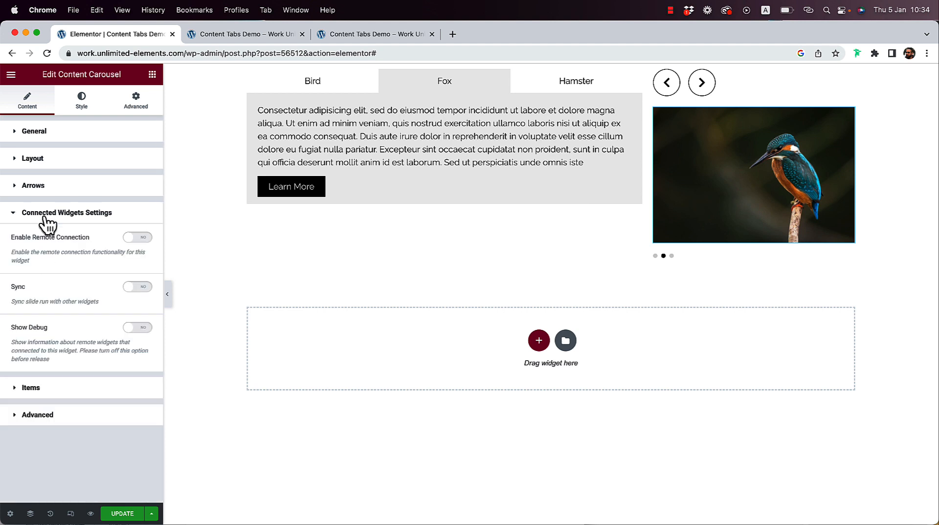
{"action": "left_click", "coordinate": [138, 238]}
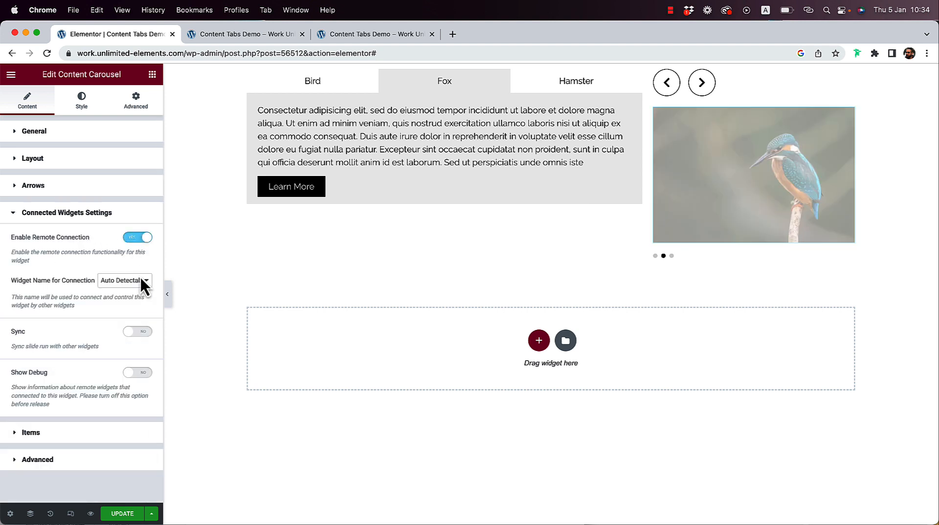
{"action": "left_click", "coordinate": [139, 333]}
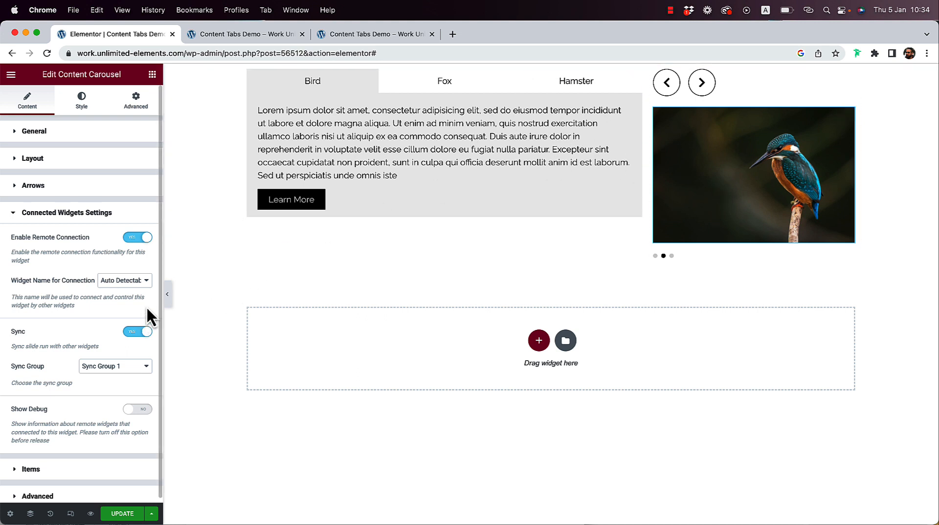
Select the Remote Arrows widget, update the page and open its preview.
{"action": "left_click", "coordinate": [705, 92]}
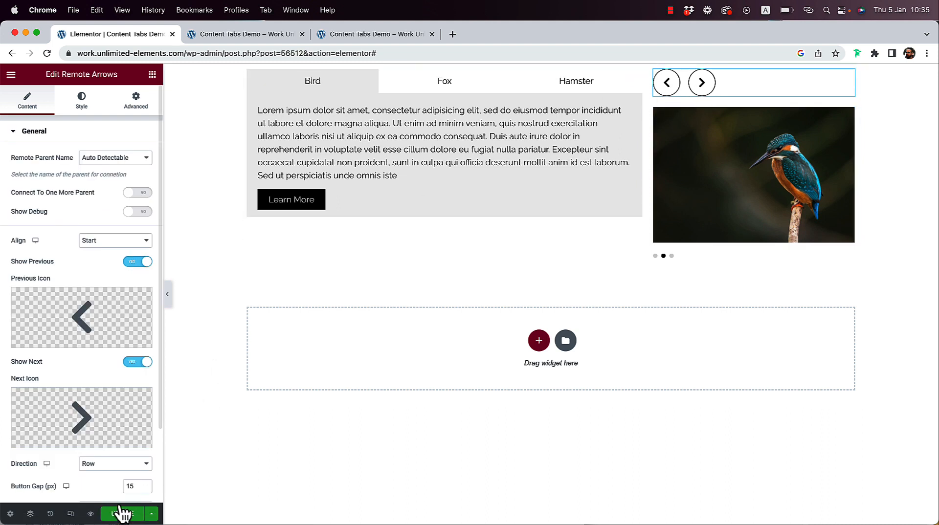
{"action": "left_click", "coordinate": [122, 513]}
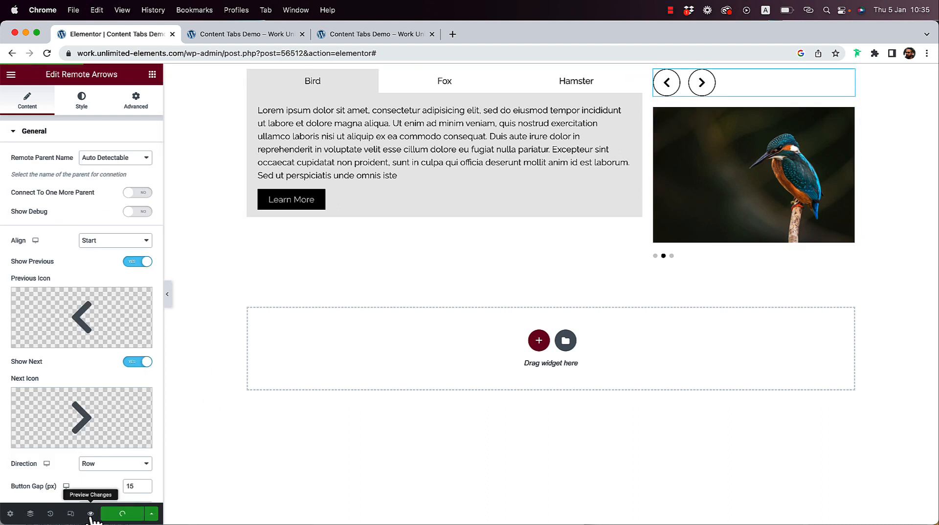
{"action": "left_click", "coordinate": [90, 513]}
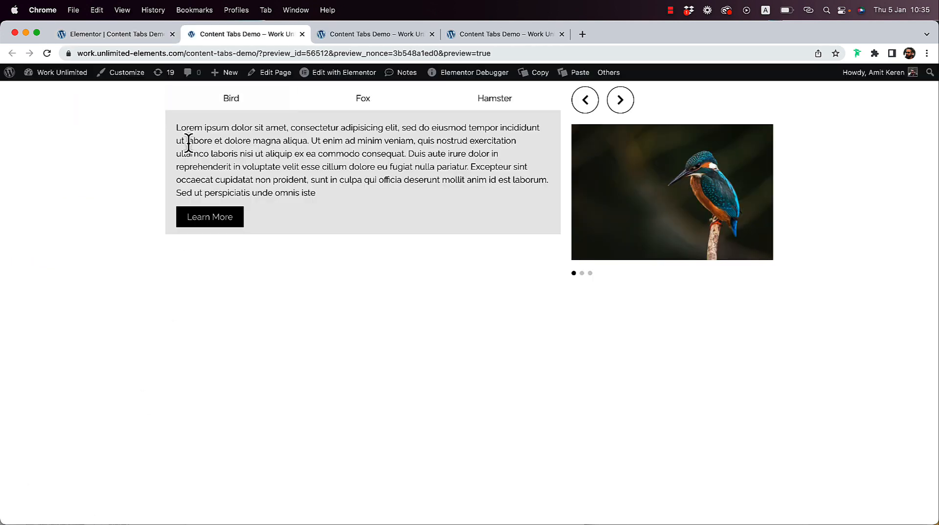
Test the remote arrows in the preview by stepping back and forth through the synced tabs and carousel images.
{"action": "left_click", "coordinate": [615, 107]}
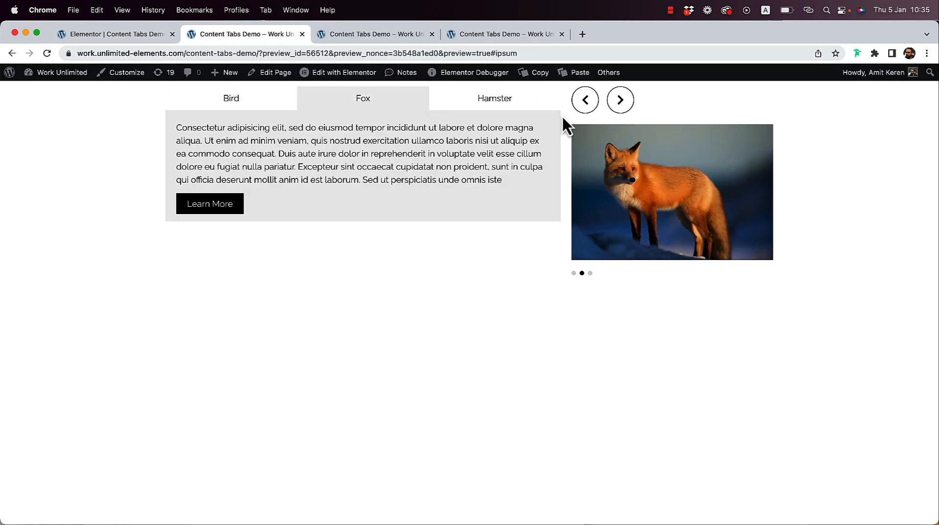
{"action": "left_click", "coordinate": [586, 101]}
{"action": "left_click", "coordinate": [589, 108]}
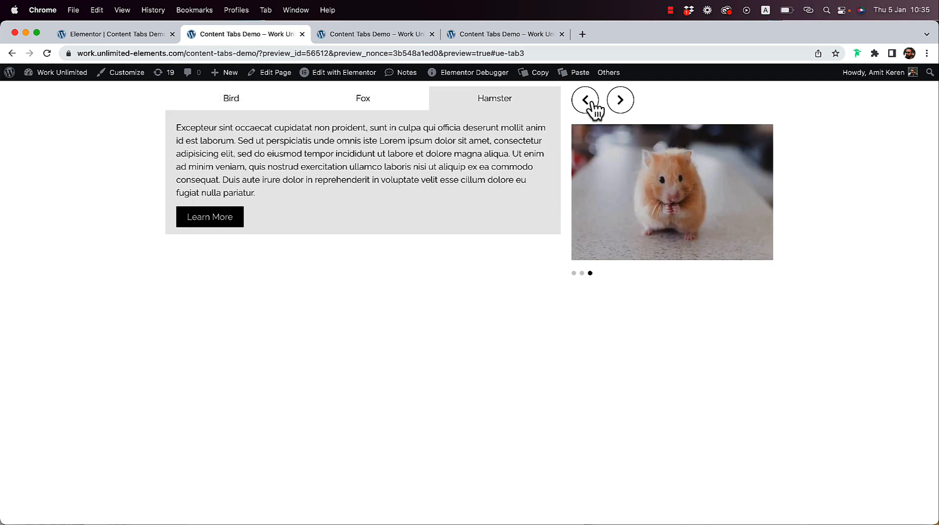
{"action": "left_click", "coordinate": [620, 104]}
{"action": "left_click", "coordinate": [594, 107]}
{"action": "left_click", "coordinate": [622, 104]}
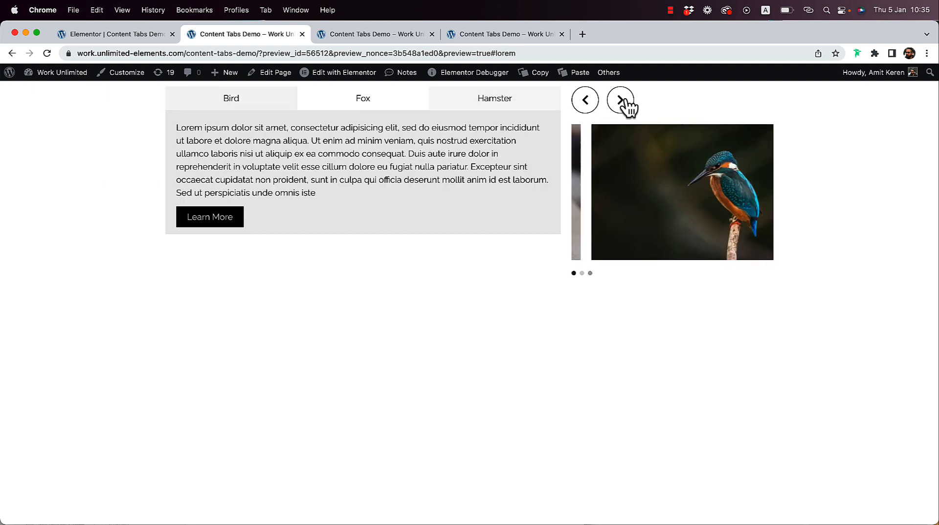
{"action": "left_click", "coordinate": [625, 106]}
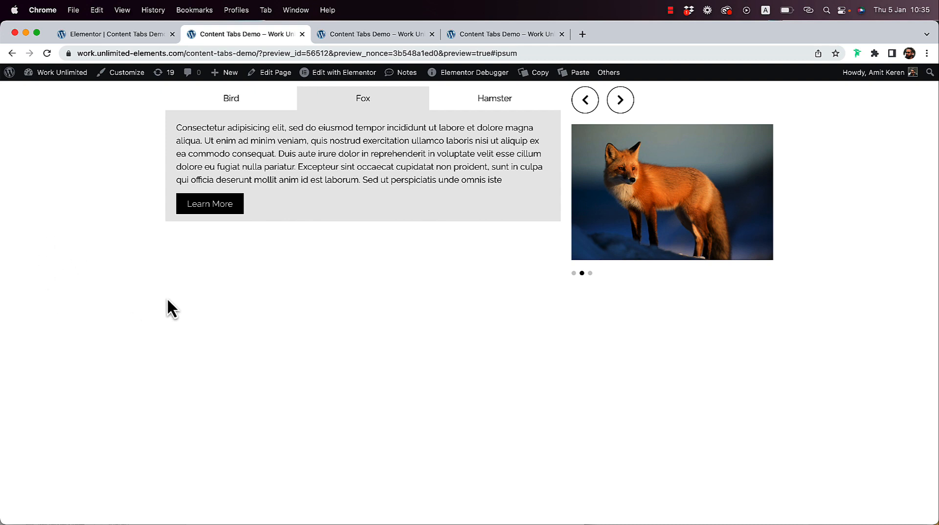
Return to the Elementor editor and open the Content Tabs widget's Responsive settings.
{"action": "left_click", "coordinate": [102, 34]}
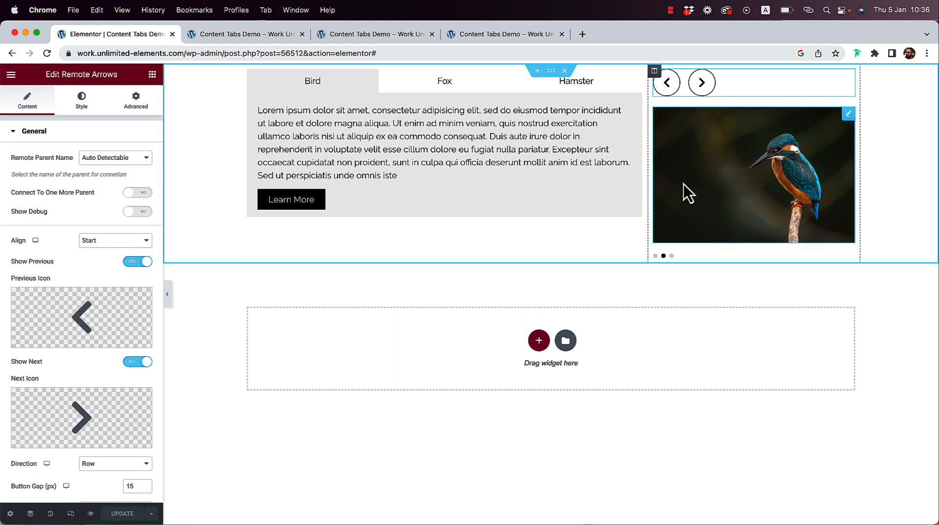
{"action": "left_click", "coordinate": [487, 167]}
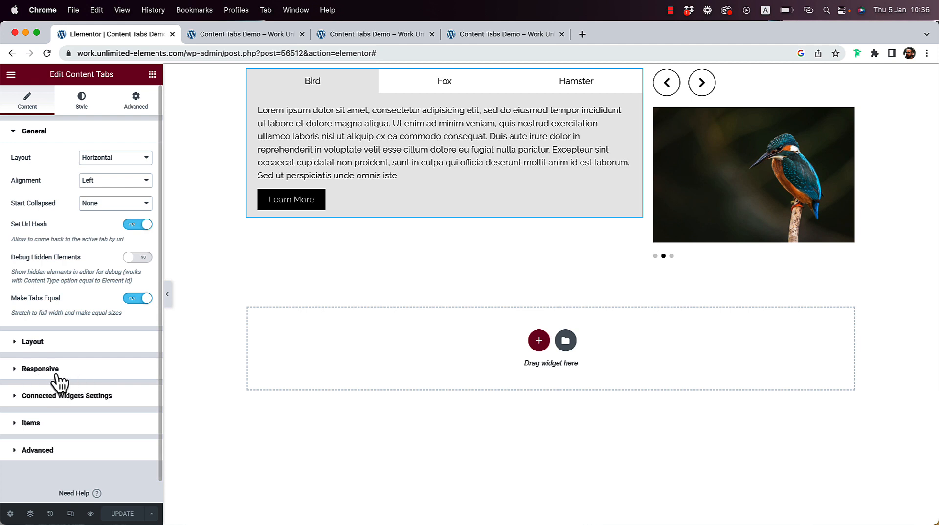
{"action": "left_click", "coordinate": [40, 369]}
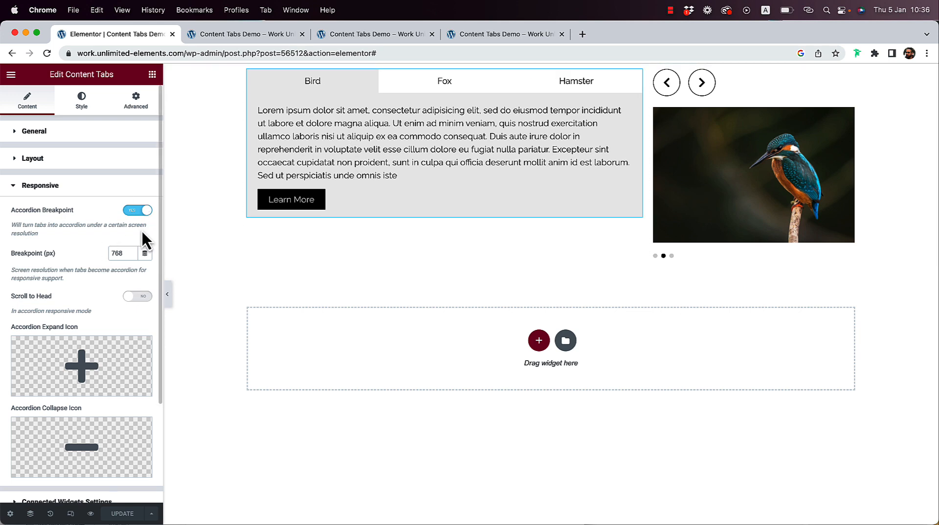
Switch the canvas to the mobile view and test expanding and collapsing the Bird, Fox and Hamster accordion items.
{"action": "left_click", "coordinate": [70, 513]}
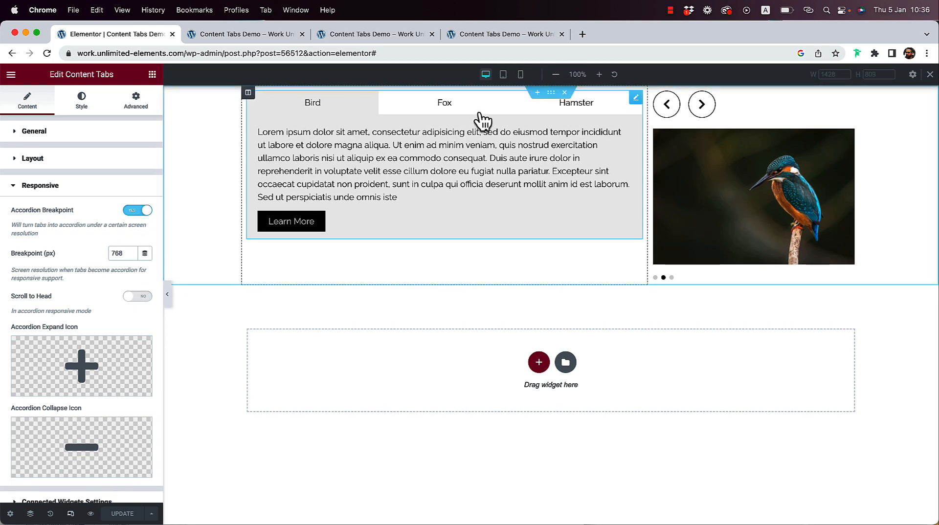
{"action": "left_click", "coordinate": [521, 76]}
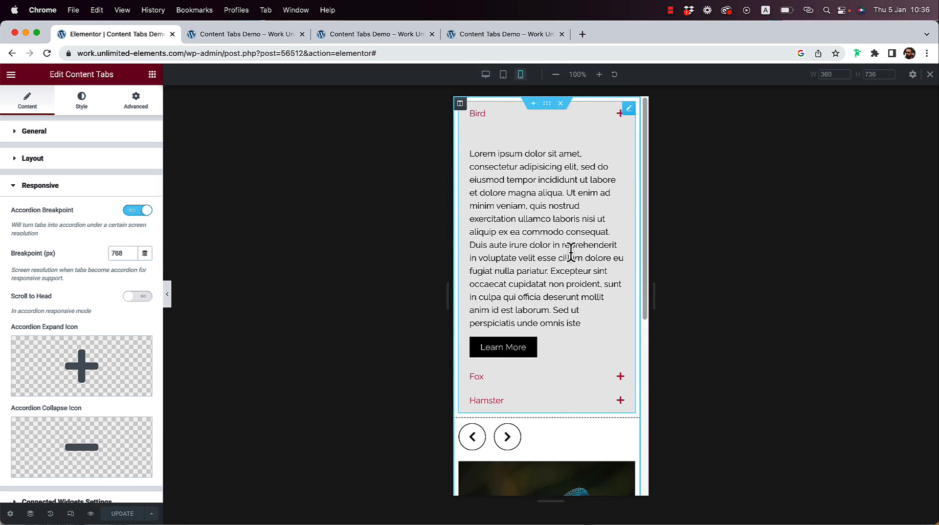
{"action": "left_click", "coordinate": [581, 383]}
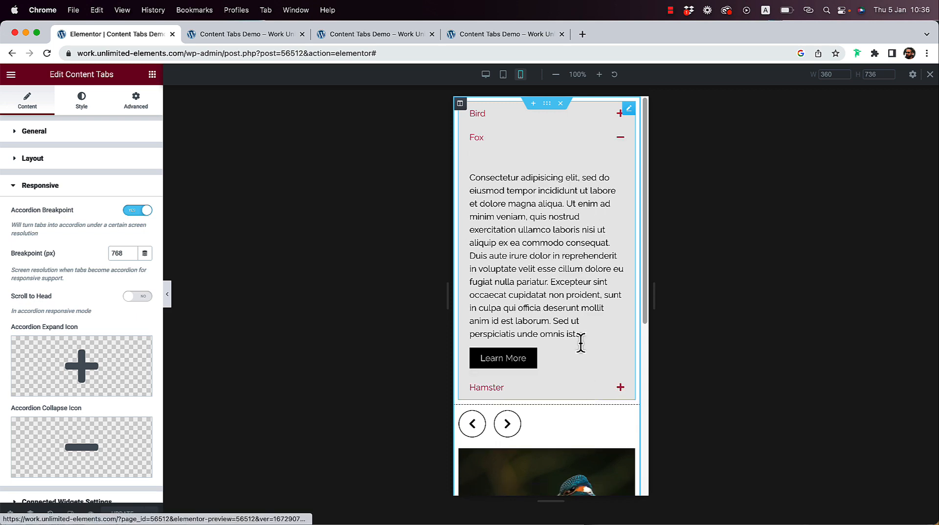
{"action": "left_click", "coordinate": [499, 120]}
{"action": "left_click", "coordinate": [529, 382]}
{"action": "left_click", "coordinate": [534, 399]}
{"action": "left_click", "coordinate": [499, 162]}
{"action": "left_click", "coordinate": [495, 142]}
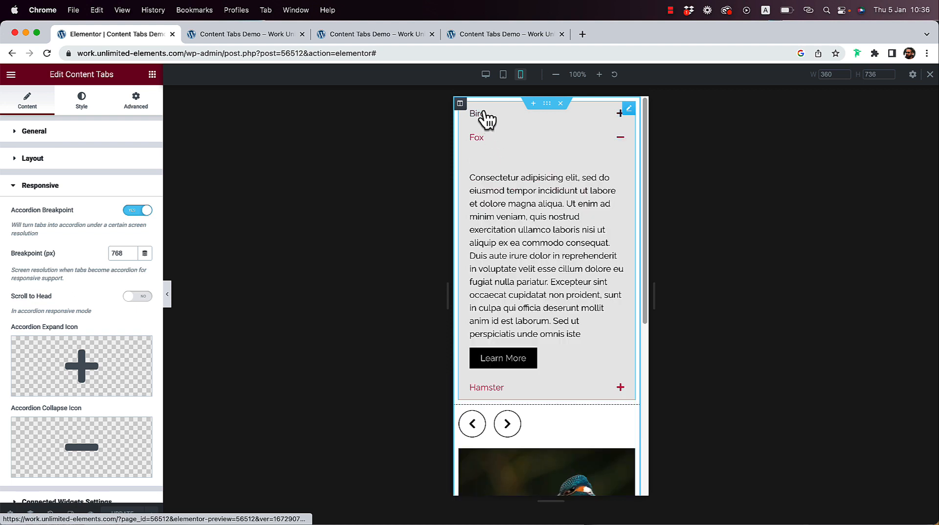
{"action": "left_click", "coordinate": [485, 115]}
{"action": "left_click", "coordinate": [486, 117]}
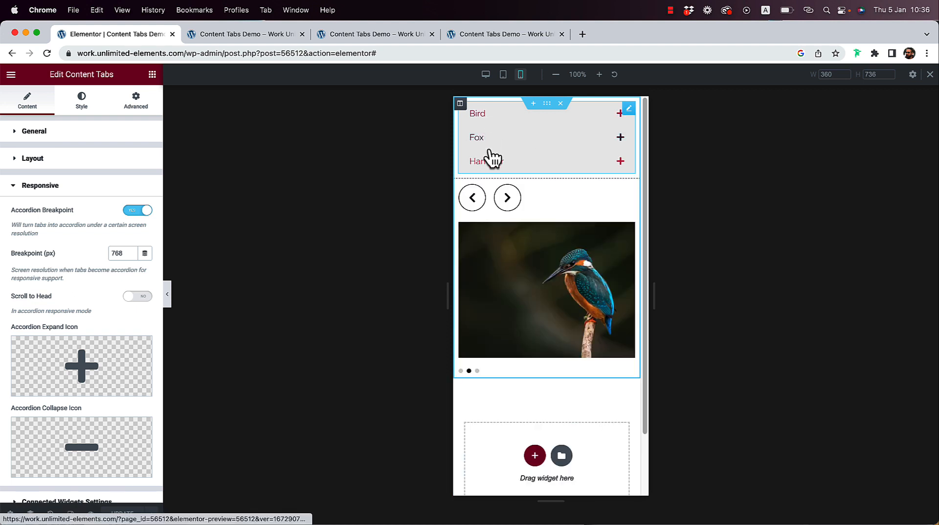
Set the Content Tabs' responsive accordion title active background to #000000 and its active text color to #F9F7F7.
{"action": "left_click", "coordinate": [81, 101]}
{"action": "left_click", "coordinate": [38, 385]}
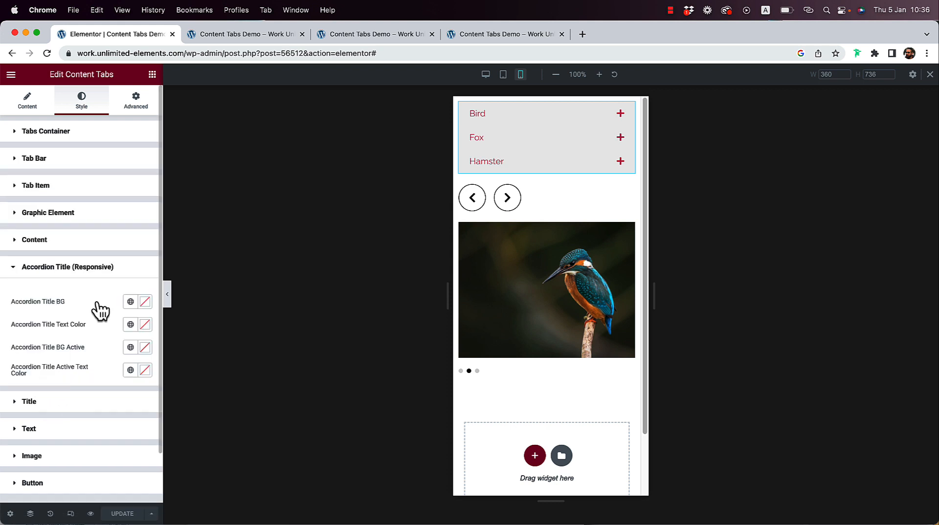
{"action": "left_click", "coordinate": [144, 348]}
{"action": "left_click", "coordinate": [137, 304]}
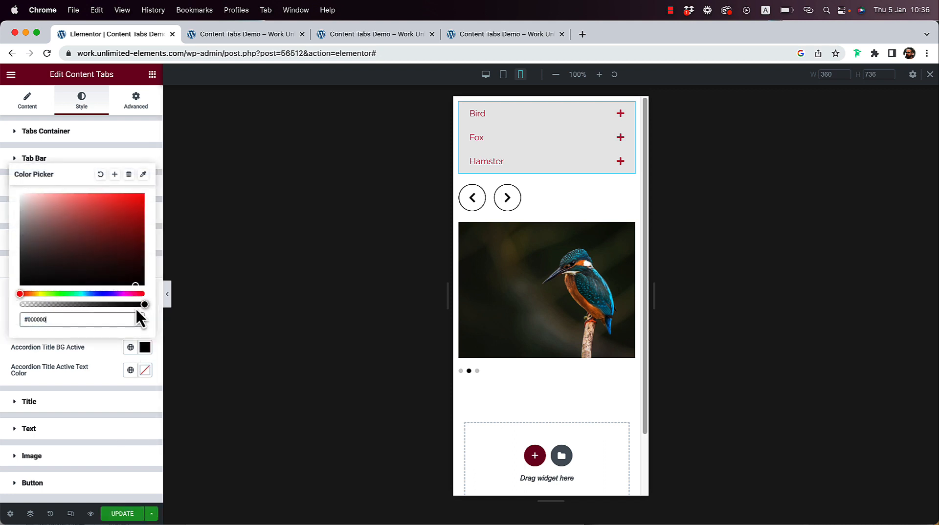
{"action": "left_click_drag", "start_coordinate": [132, 276], "coordinate": [19, 231]}
{"action": "left_click", "coordinate": [146, 370]}
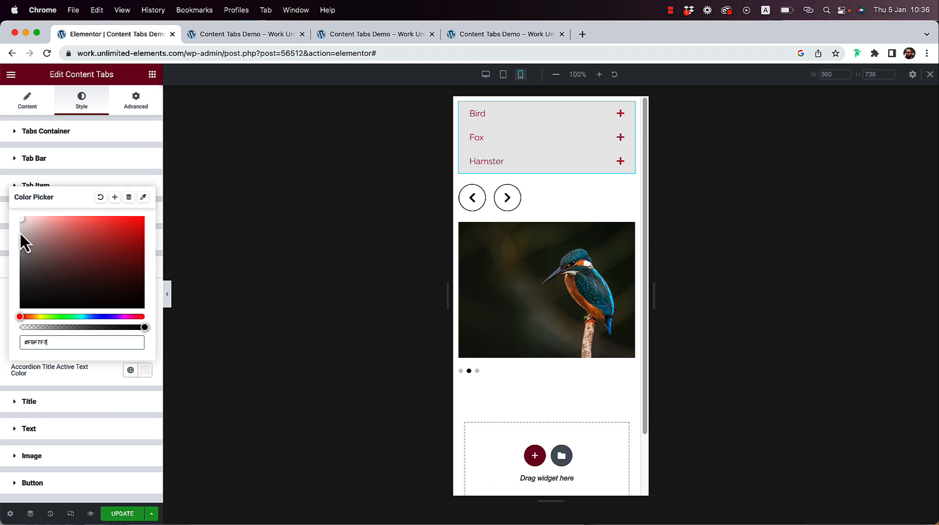
{"action": "left_click", "coordinate": [7, 268]}
Update the page, open its preview and inspect it in the iPhone 12 Pro responsive view.
{"action": "left_click", "coordinate": [125, 518]}
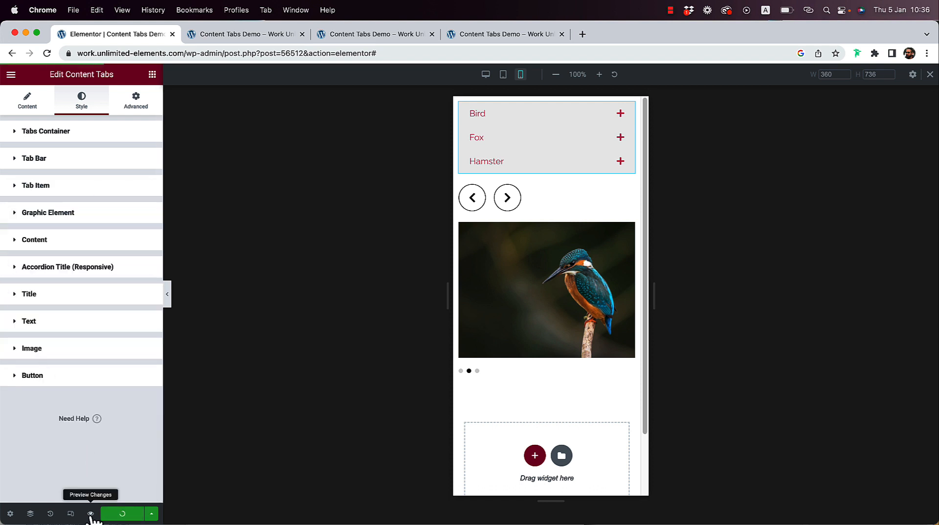
{"action": "left_click", "coordinate": [91, 515]}
{"action": "left_click", "coordinate": [226, 34]}
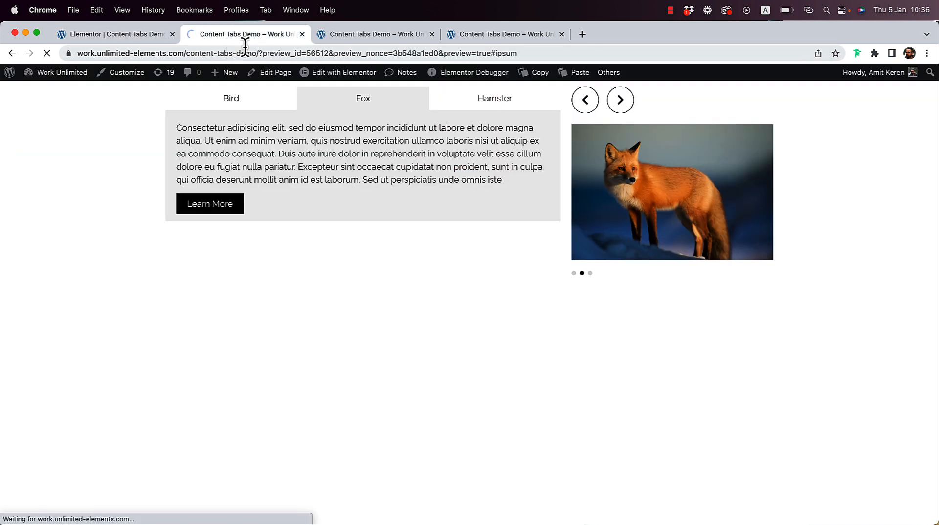
{"action": "right_click", "coordinate": [727, 247]}
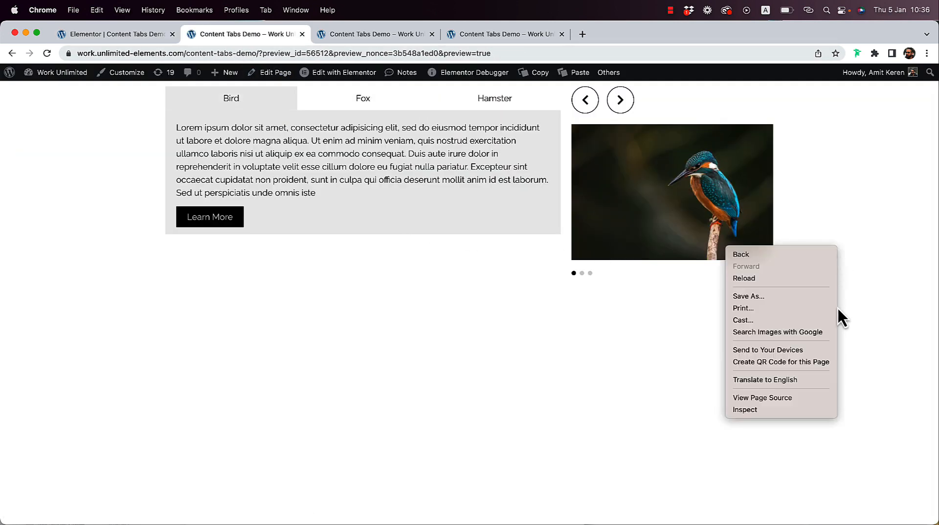
{"action": "left_click", "coordinate": [773, 411]}
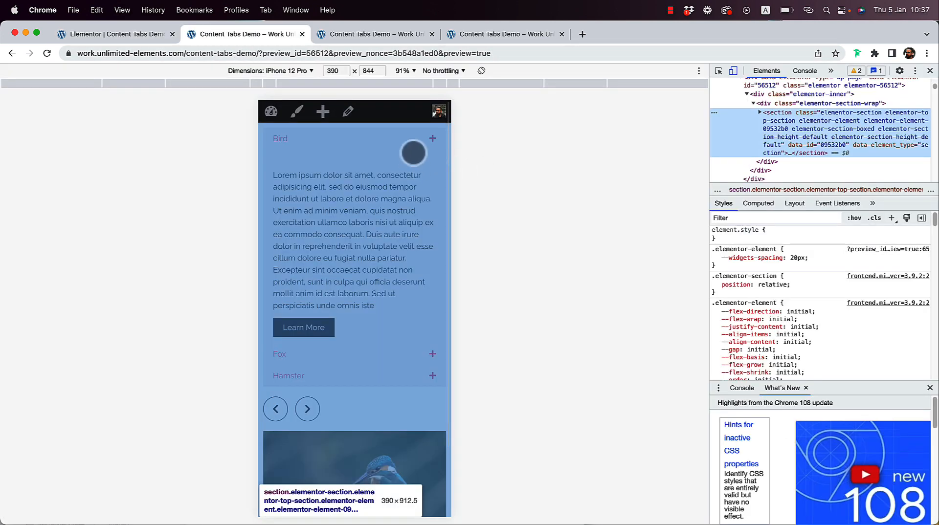
Test the active accordion title colors in the mobile preview by opening the Bird and Fox items.
{"action": "left_click", "coordinate": [416, 139]}
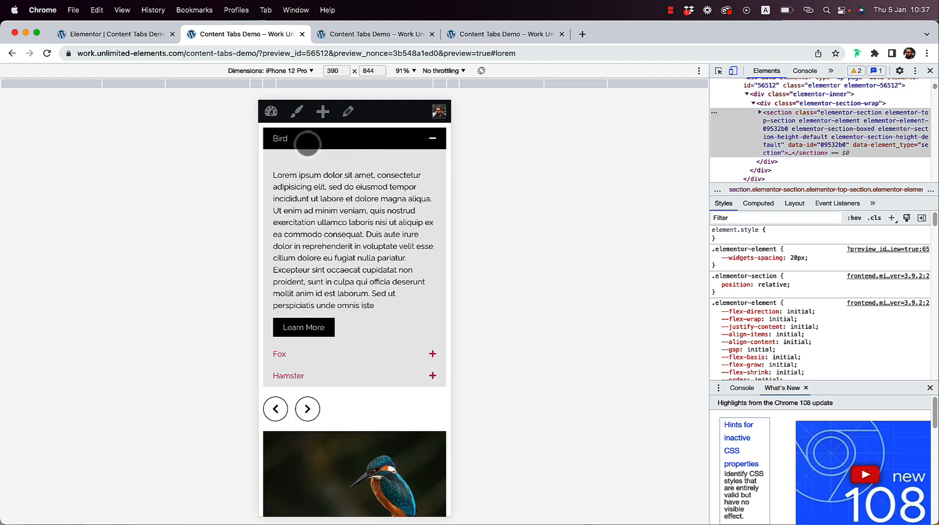
{"action": "left_click", "coordinate": [308, 361]}
{"action": "left_click", "coordinate": [317, 140]}
Return to the Elementor editor, switch the canvas to desktop and open the Bird item's settings at its graphic element.
{"action": "left_click", "coordinate": [140, 39]}
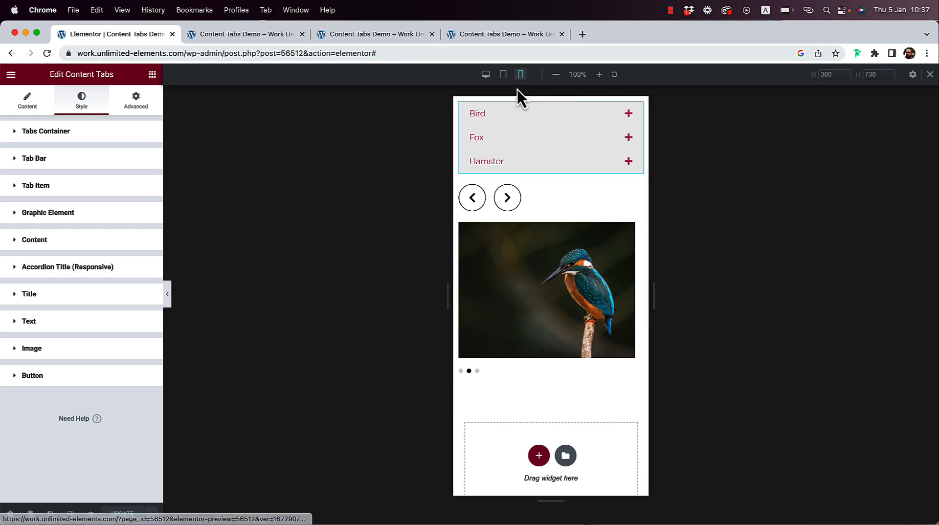
{"action": "left_click", "coordinate": [486, 76]}
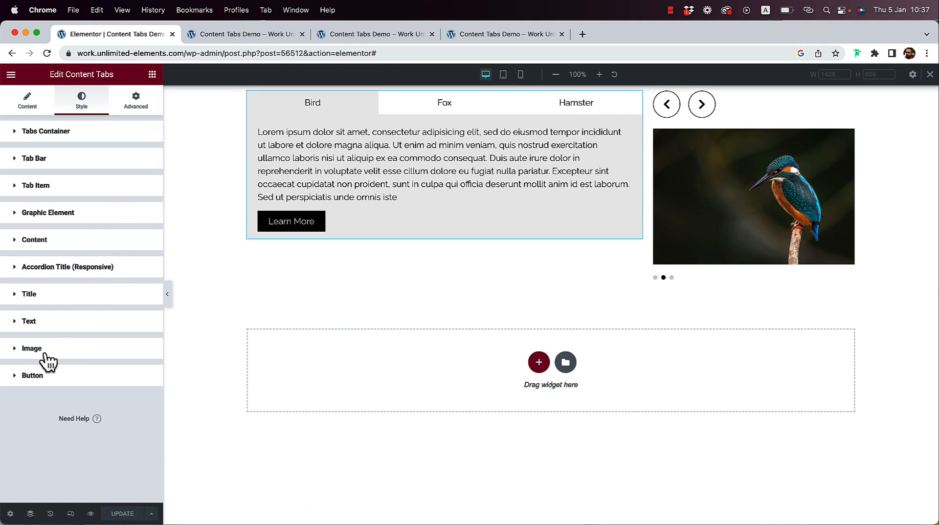
{"action": "left_click", "coordinate": [28, 102]}
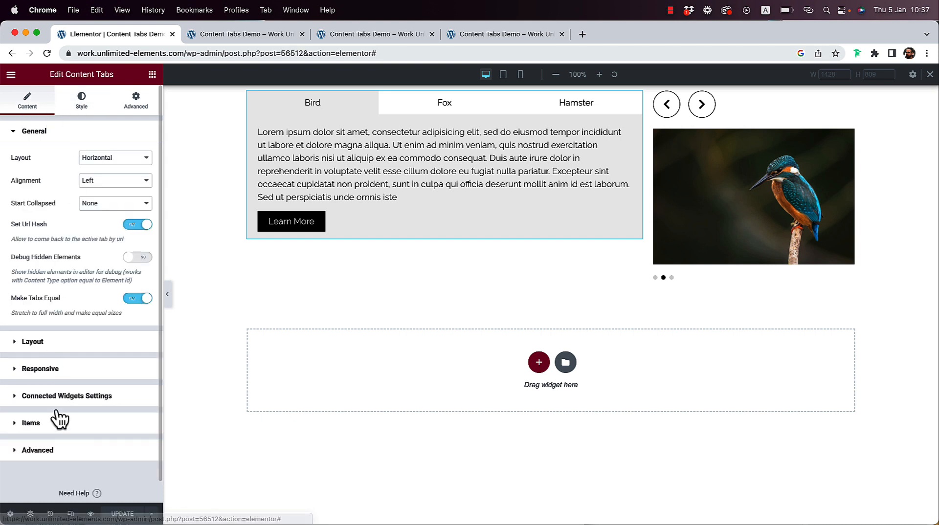
{"action": "left_click", "coordinate": [46, 422]}
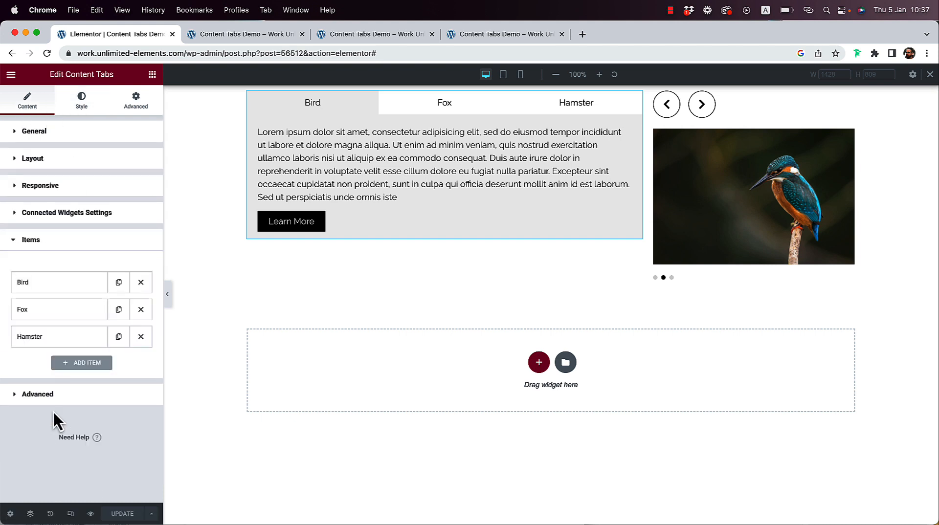
{"action": "left_click", "coordinate": [47, 283]}
{"action": "scroll", "coordinate": [72, 308], "scroll_direction": "down", "scroll_amount": 8}
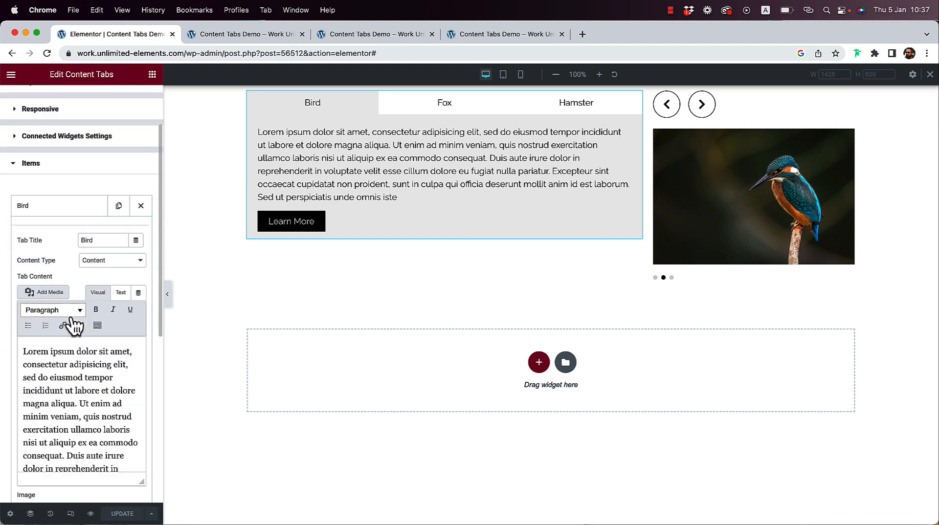
{"action": "scroll", "coordinate": [72, 298], "scroll_direction": "down", "scroll_amount": 6}
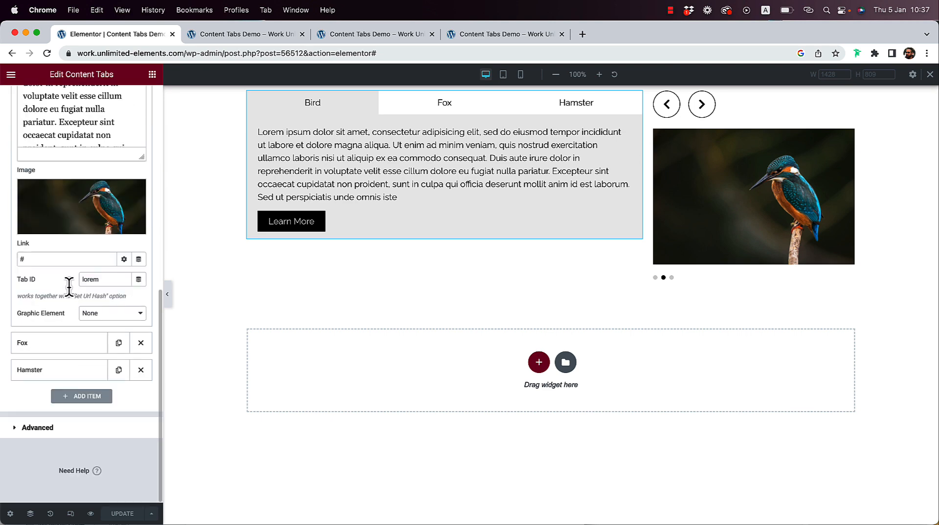
Try the Icon and Text options as the Bird tab's graphic element.
{"action": "left_click", "coordinate": [114, 323]}
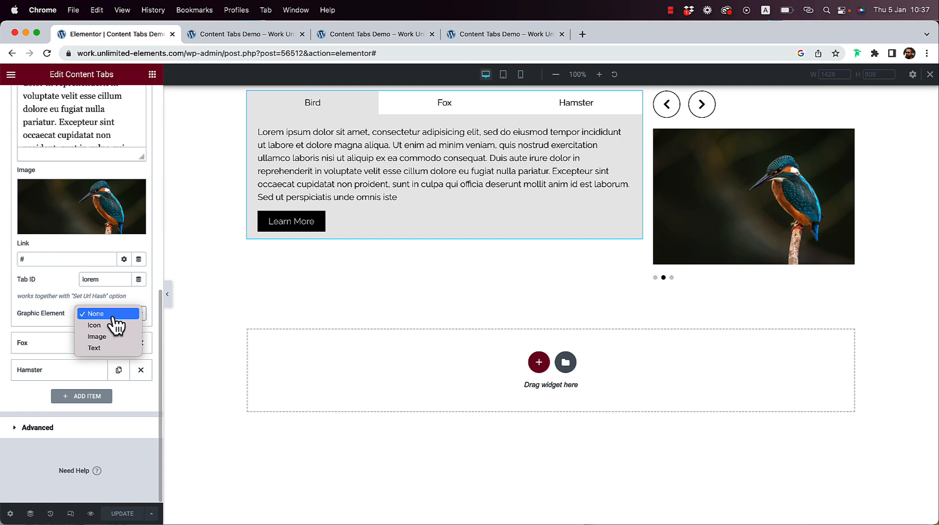
{"action": "left_click", "coordinate": [93, 325]}
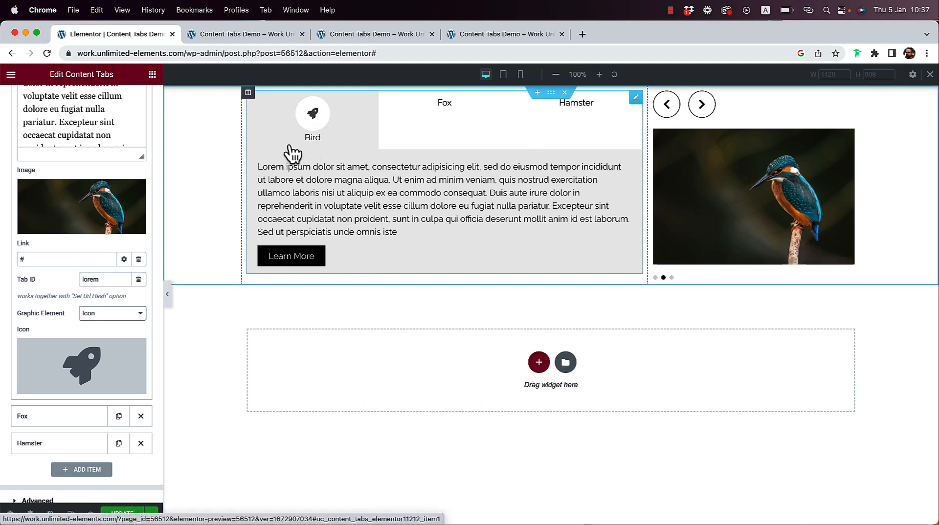
{"action": "left_click", "coordinate": [116, 321]}
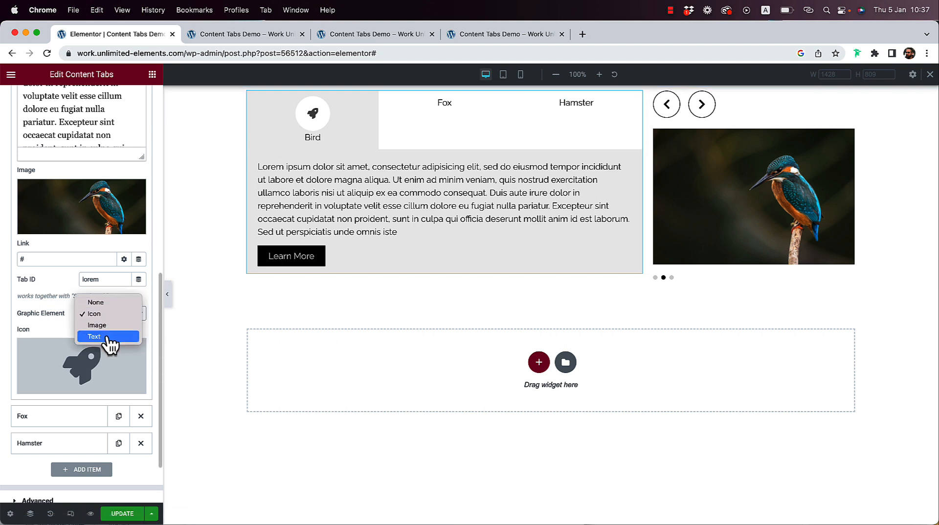
{"action": "left_click", "coordinate": [105, 336]}
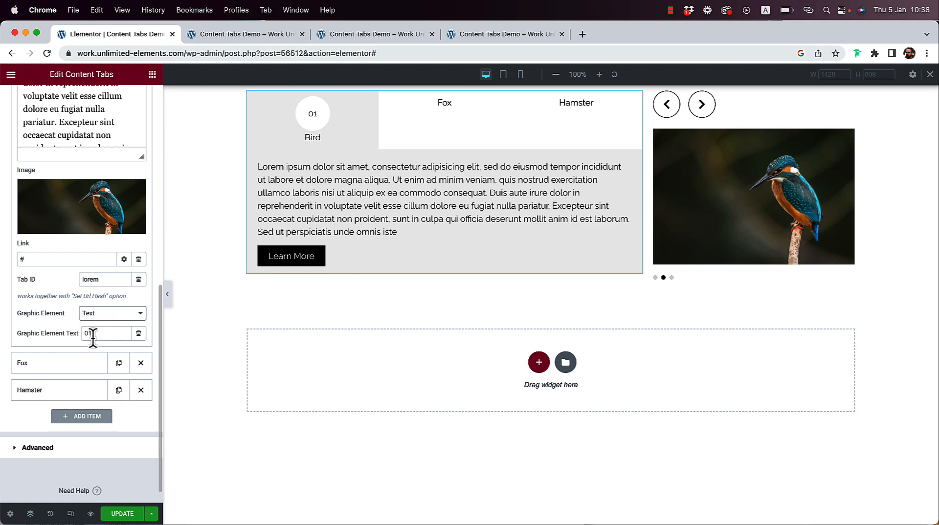
Set the Bird tab's graphic element to Image and insert bird.jpg from the media library.
{"action": "left_click", "coordinate": [100, 314]}
{"action": "left_click", "coordinate": [103, 300]}
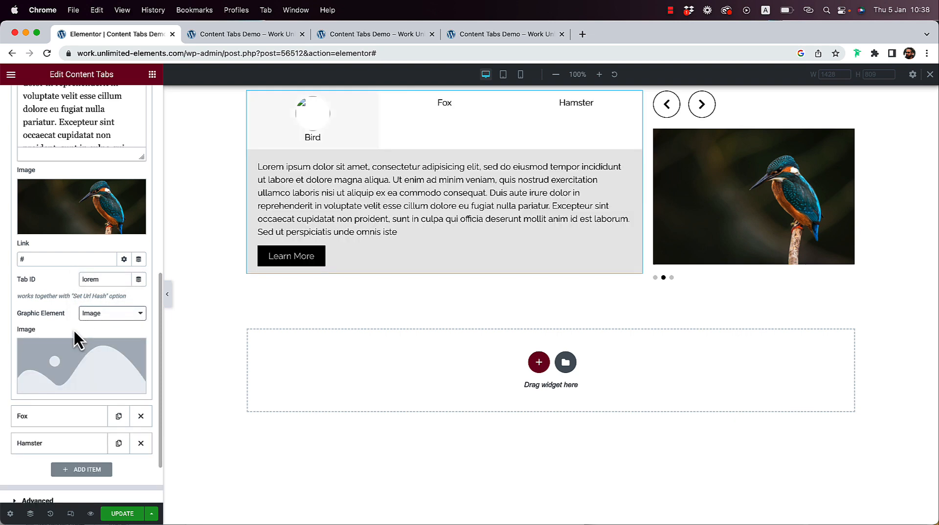
{"action": "left_click", "coordinate": [70, 361]}
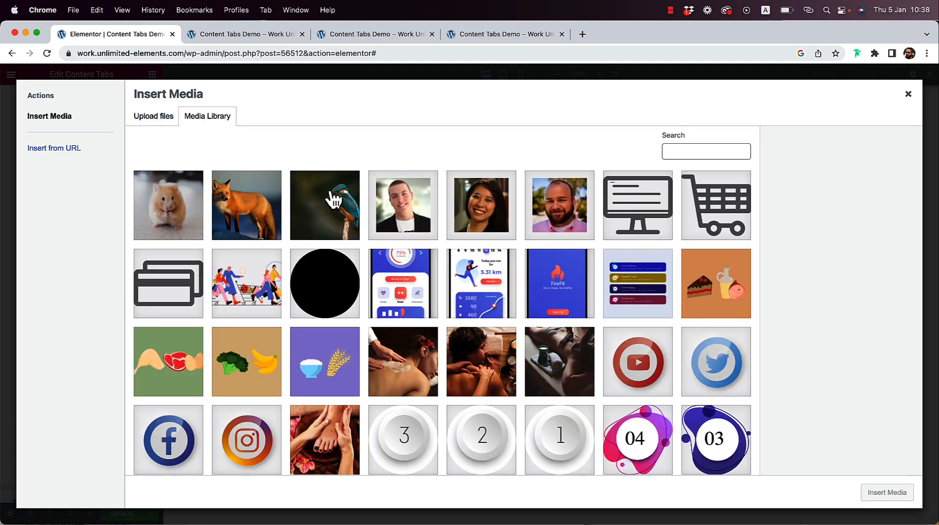
{"action": "left_click", "coordinate": [337, 211]}
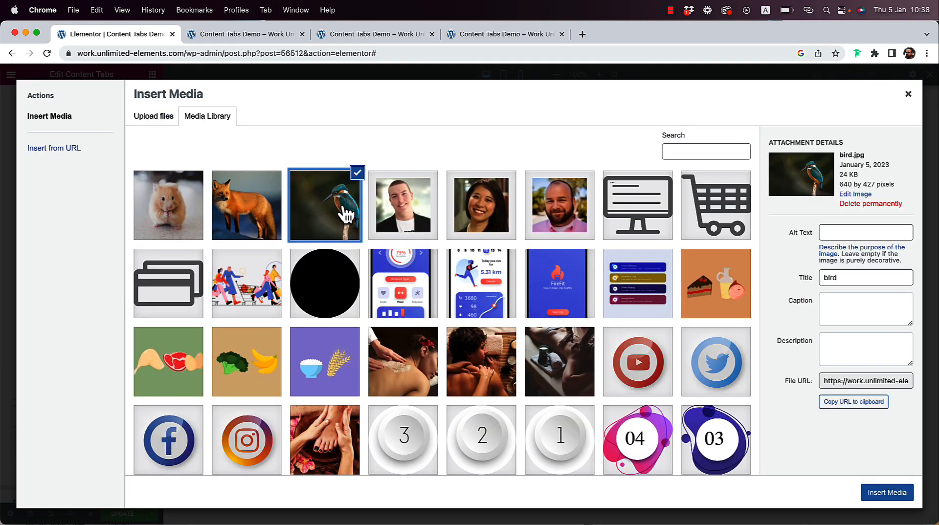
{"action": "left_click", "coordinate": [875, 499]}
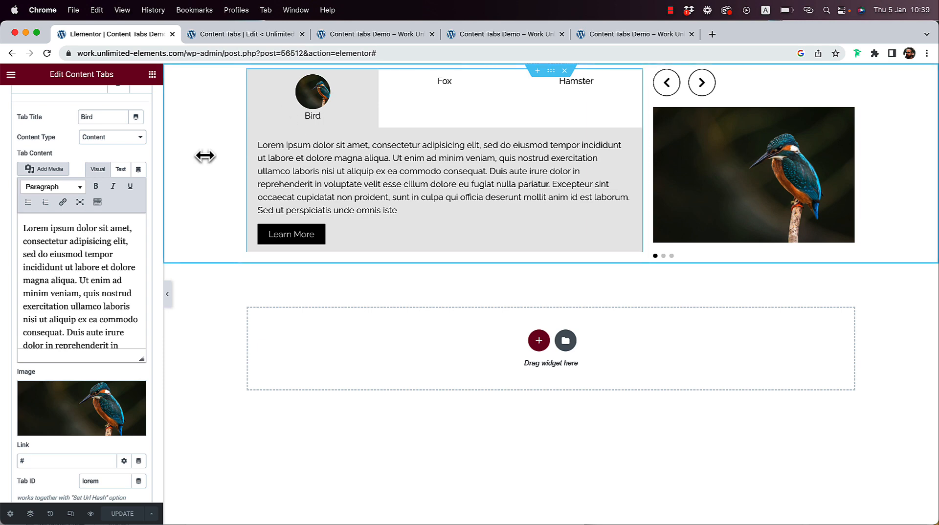
Set the Fox tab's graphic element to Image and insert the fox picture from the media library.
{"action": "scroll", "coordinate": [63, 151], "scroll_direction": "up", "scroll_amount": 2}
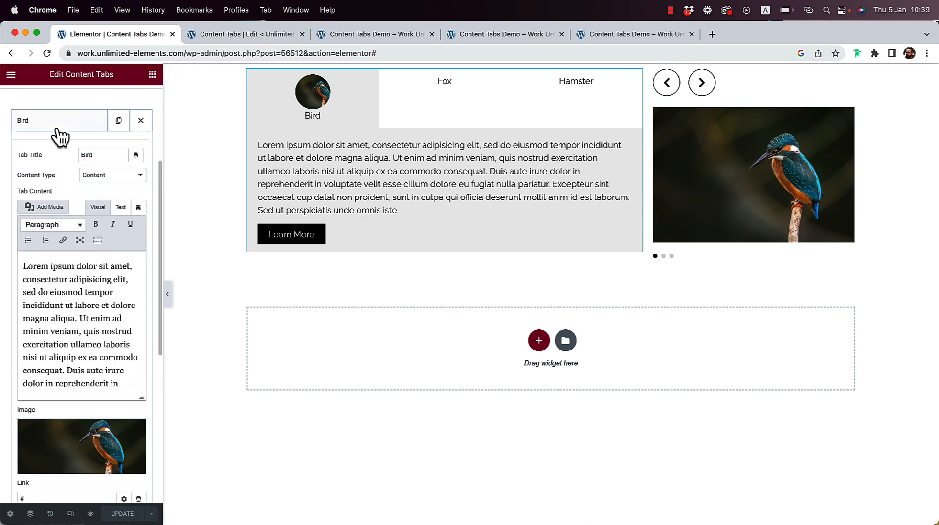
{"action": "left_click", "coordinate": [55, 126]}
{"action": "left_click", "coordinate": [78, 313]}
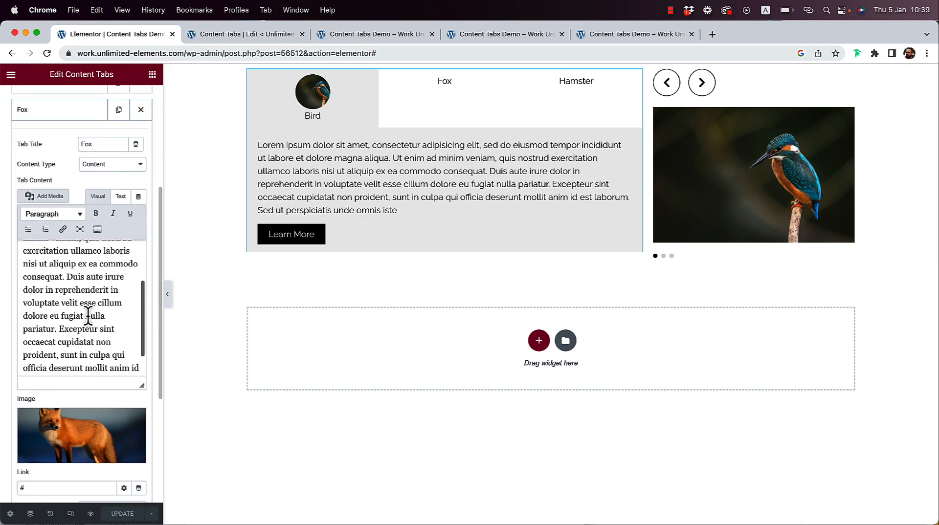
{"action": "scroll", "coordinate": [81, 343], "scroll_direction": "down", "scroll_amount": 3}
{"action": "scroll", "coordinate": [58, 420], "scroll_direction": "down", "scroll_amount": 4}
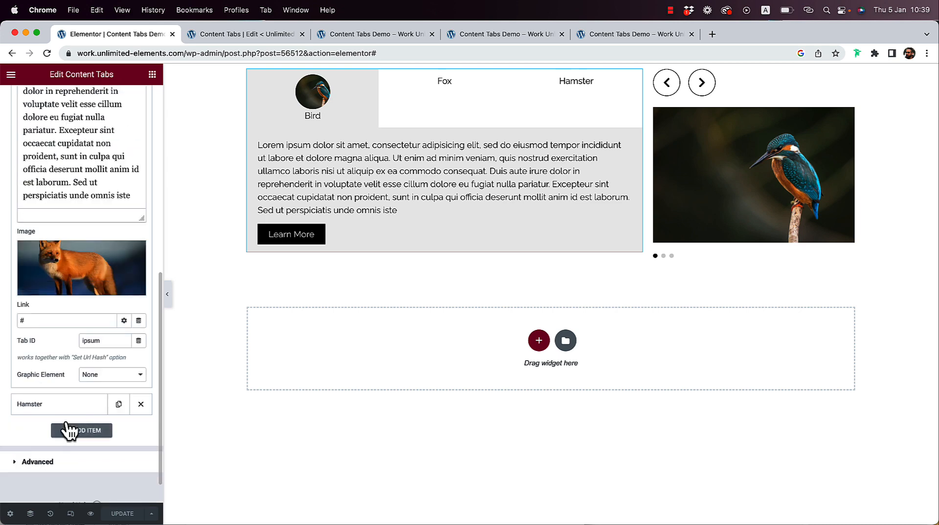
{"action": "left_click", "coordinate": [95, 374]}
{"action": "left_click", "coordinate": [100, 399]}
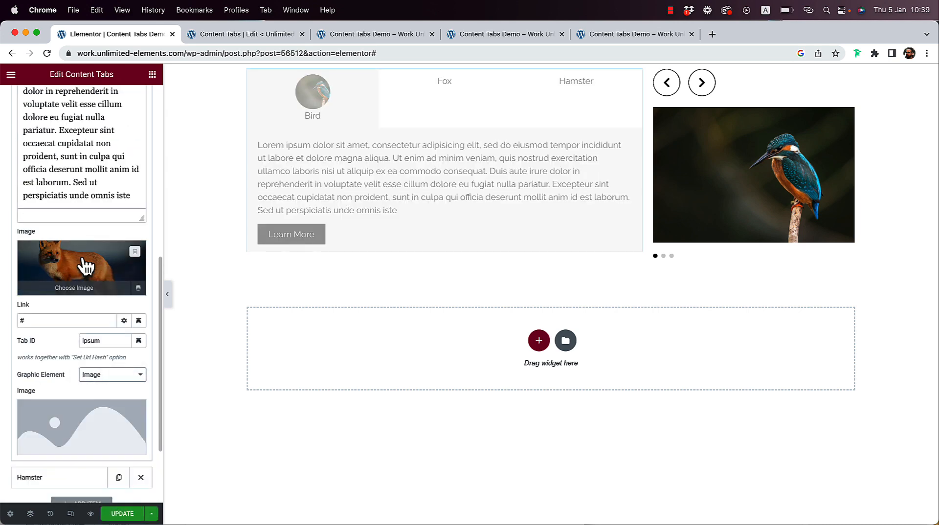
{"action": "left_click", "coordinate": [87, 427]}
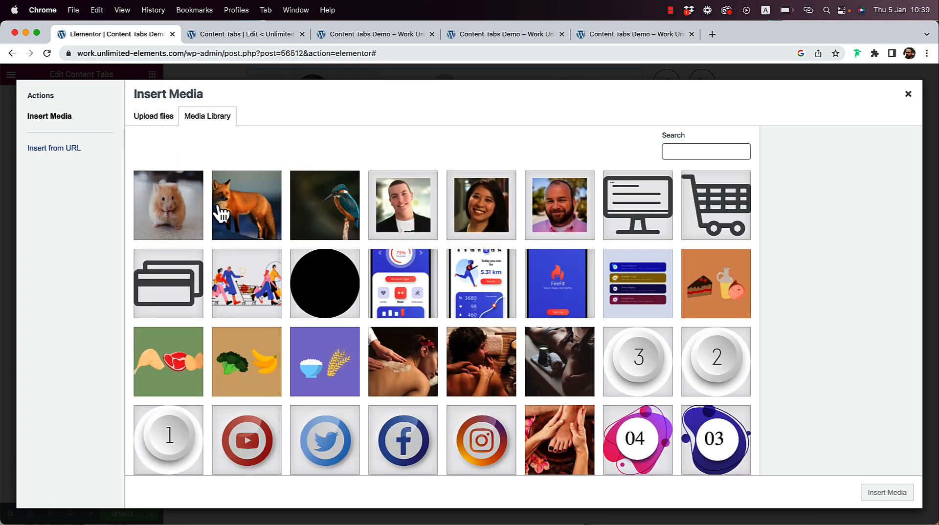
{"action": "left_click", "coordinate": [252, 210]}
{"action": "left_click", "coordinate": [876, 494]}
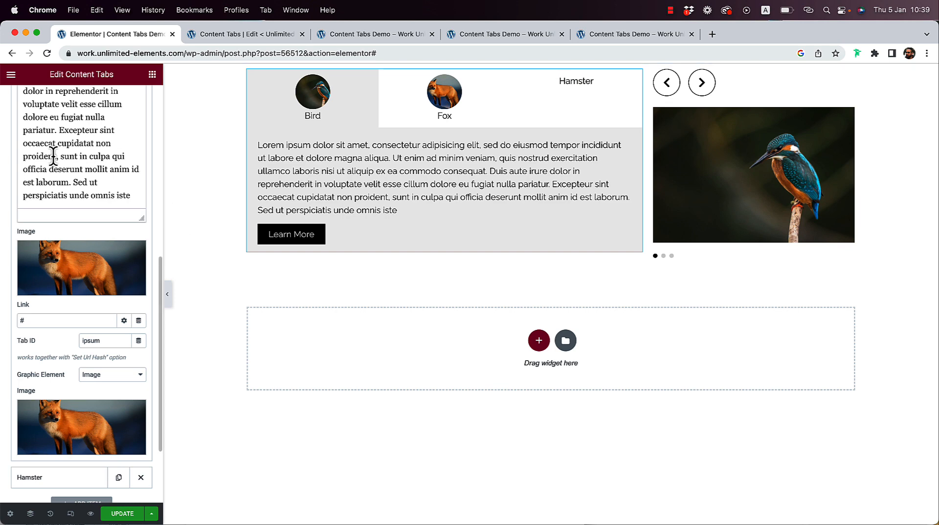
Set the Hamster tab's graphic element to Image and insert hamster.jpg from the media library.
{"action": "scroll", "coordinate": [74, 127], "scroll_direction": "up", "scroll_amount": 4}
{"action": "scroll", "coordinate": [15, 188], "scroll_direction": "up", "scroll_amount": 10}
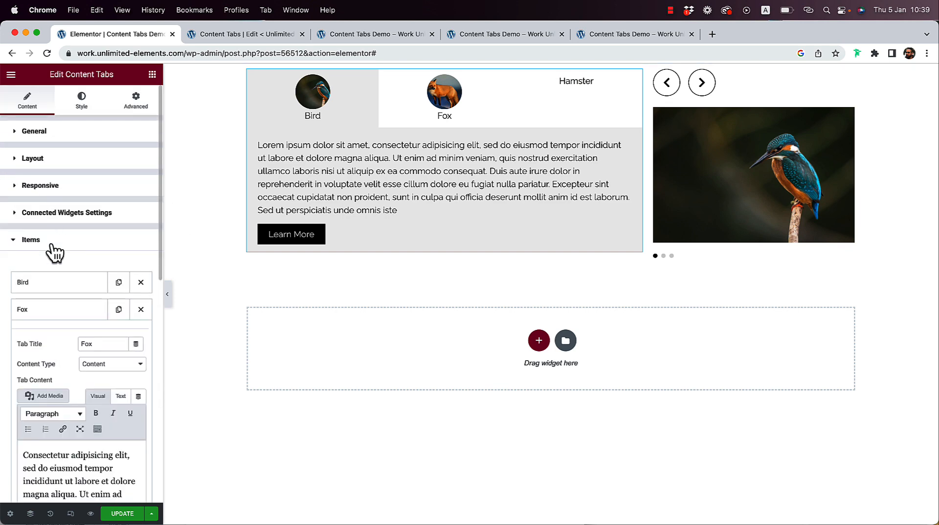
{"action": "left_click", "coordinate": [37, 313]}
{"action": "left_click", "coordinate": [63, 335]}
{"action": "scroll", "coordinate": [69, 327], "scroll_direction": "down", "scroll_amount": 5}
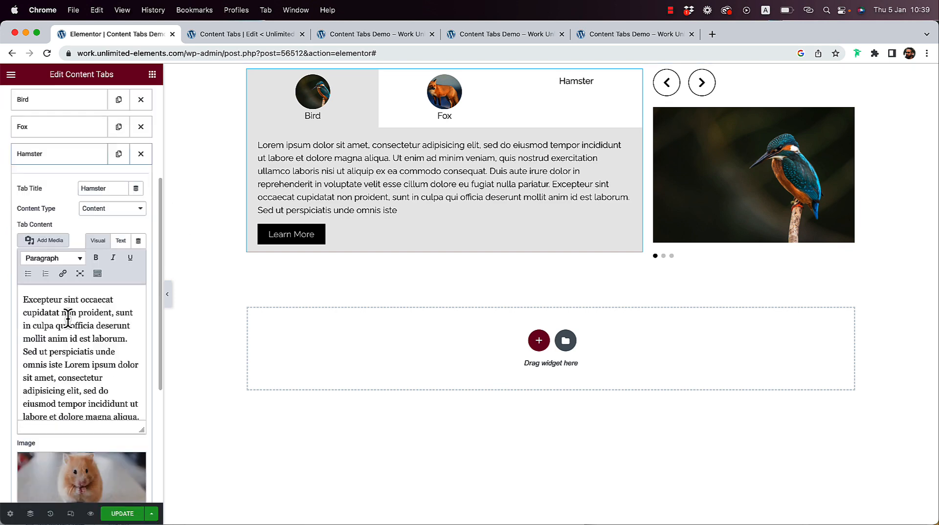
{"action": "scroll", "coordinate": [7, 352], "scroll_direction": "down", "scroll_amount": 5}
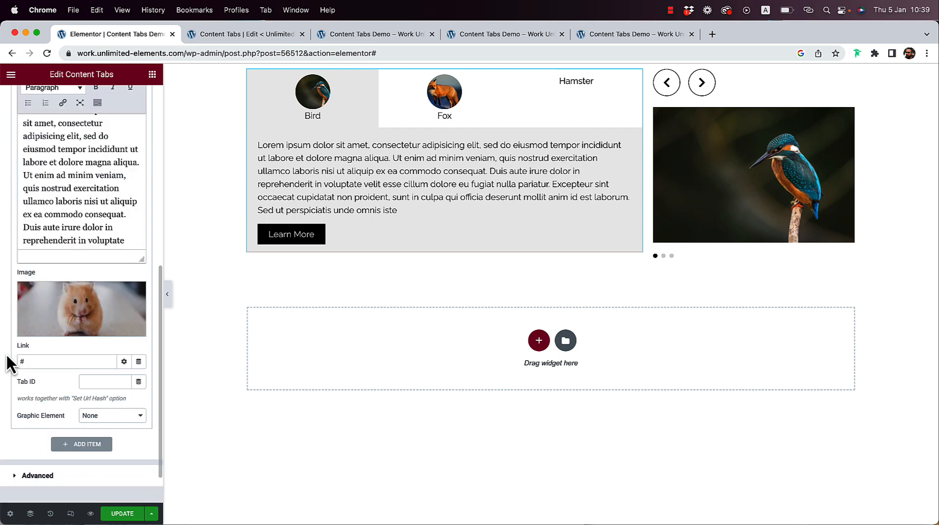
{"action": "left_click", "coordinate": [108, 416]}
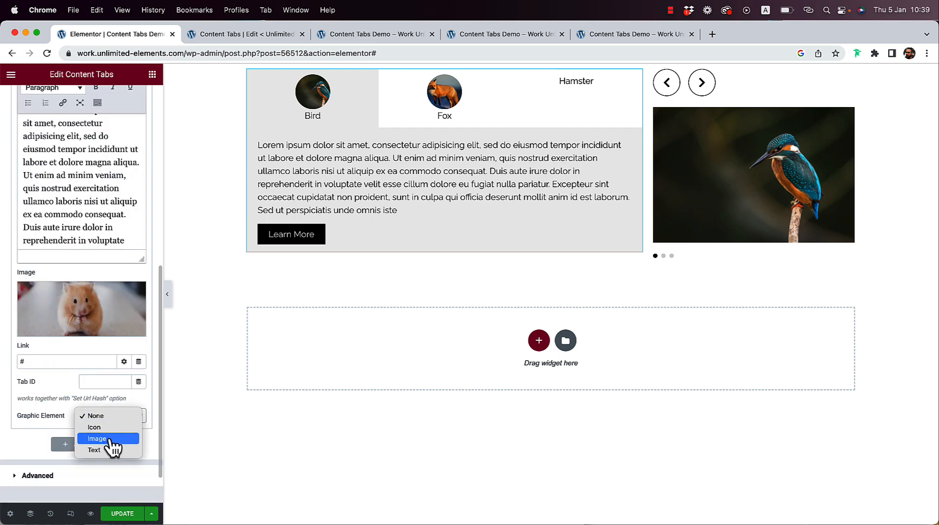
{"action": "left_click", "coordinate": [109, 439]}
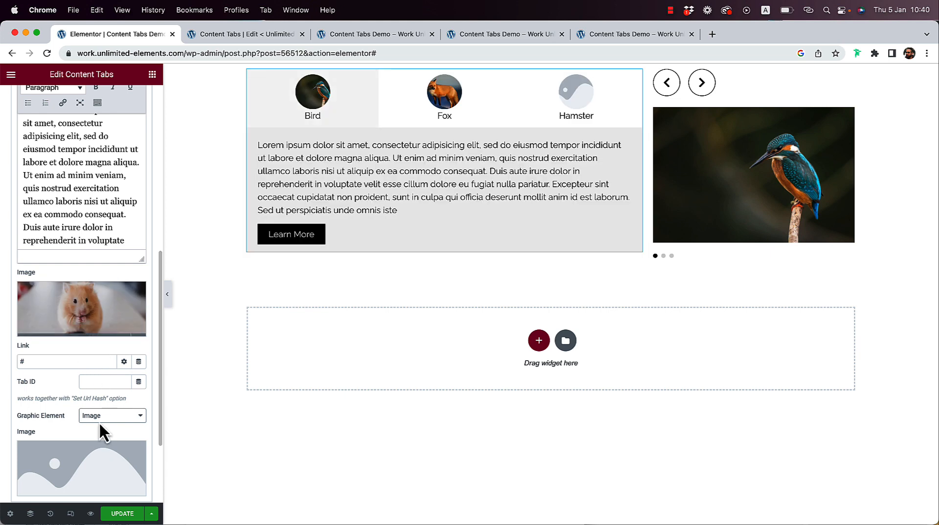
{"action": "left_click", "coordinate": [109, 470]}
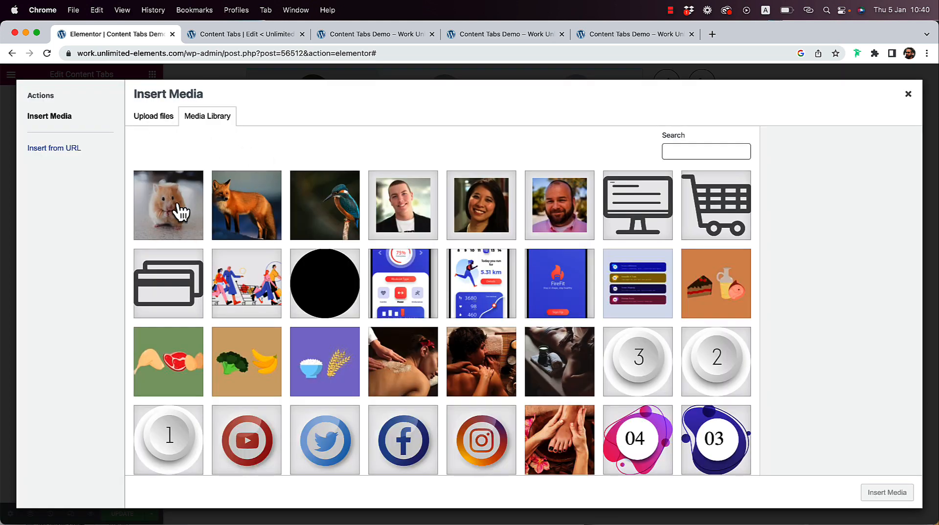
{"action": "left_click", "coordinate": [180, 211]}
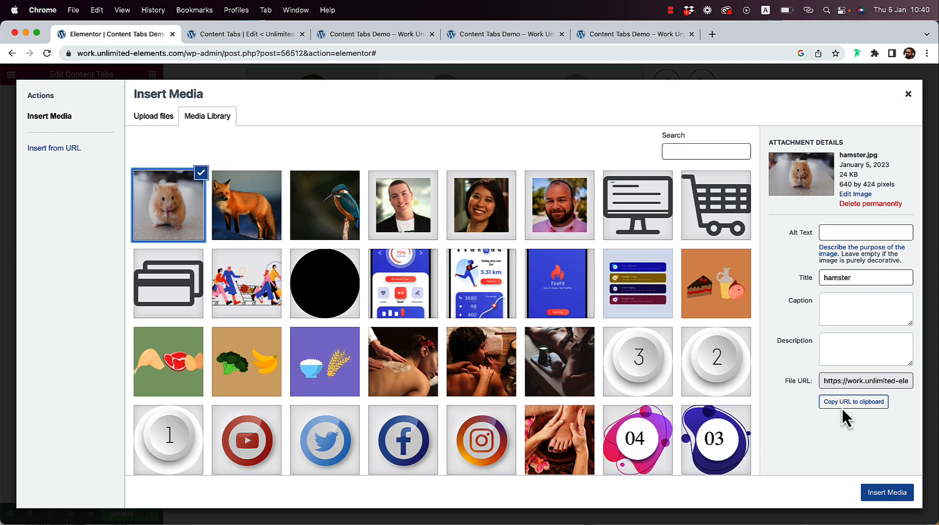
{"action": "left_click", "coordinate": [887, 493]}
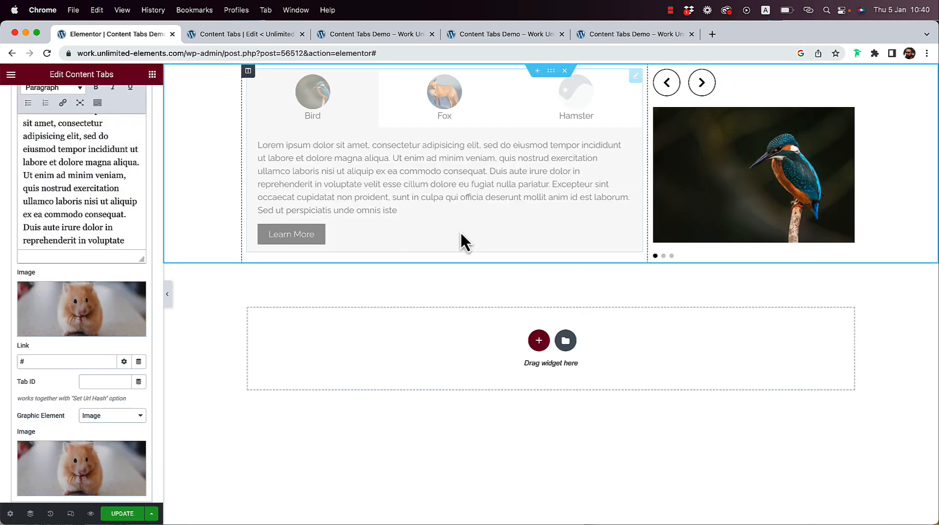
Switch repeatedly between the Bird, Fox and Hamster tabs on the canvas to check their graphics and the synced carousel.
{"action": "left_click", "coordinate": [457, 112]}
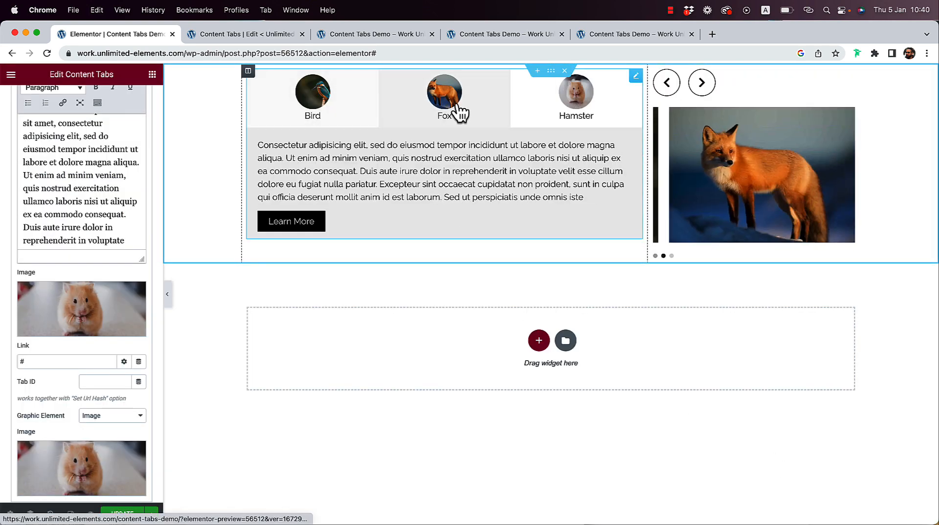
{"action": "left_click", "coordinate": [576, 87]}
{"action": "left_click", "coordinate": [443, 109]}
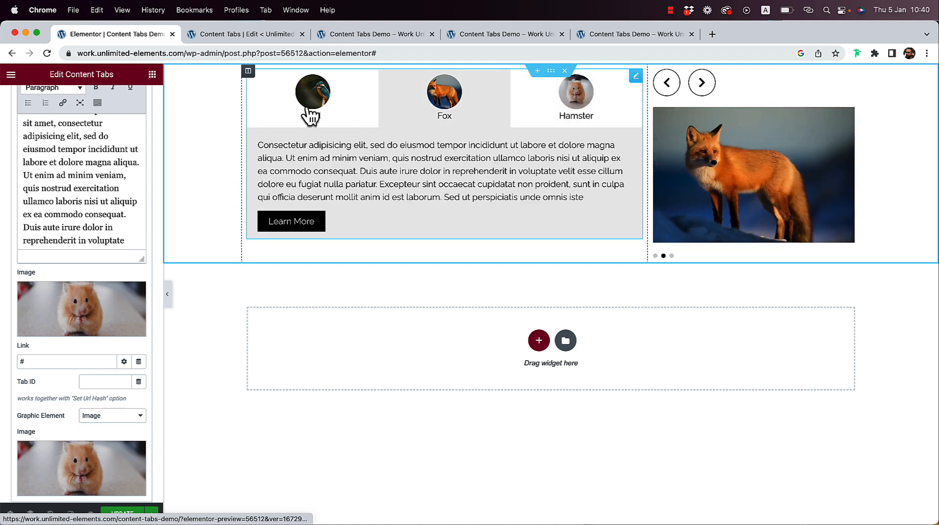
{"action": "left_click", "coordinate": [310, 116]}
{"action": "left_click", "coordinate": [445, 112]}
{"action": "left_click", "coordinate": [560, 103]}
{"action": "left_click", "coordinate": [431, 117]}
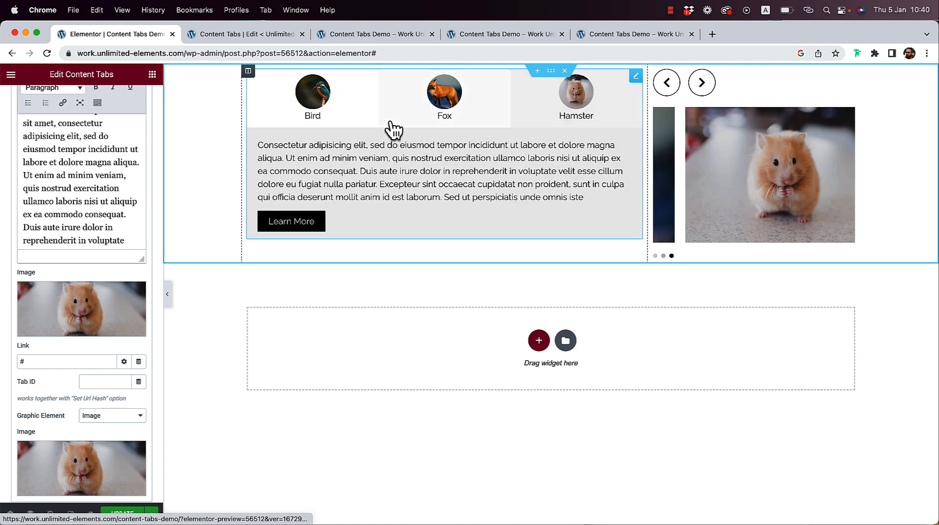
{"action": "left_click", "coordinate": [324, 125]}
{"action": "left_click", "coordinate": [449, 111]}
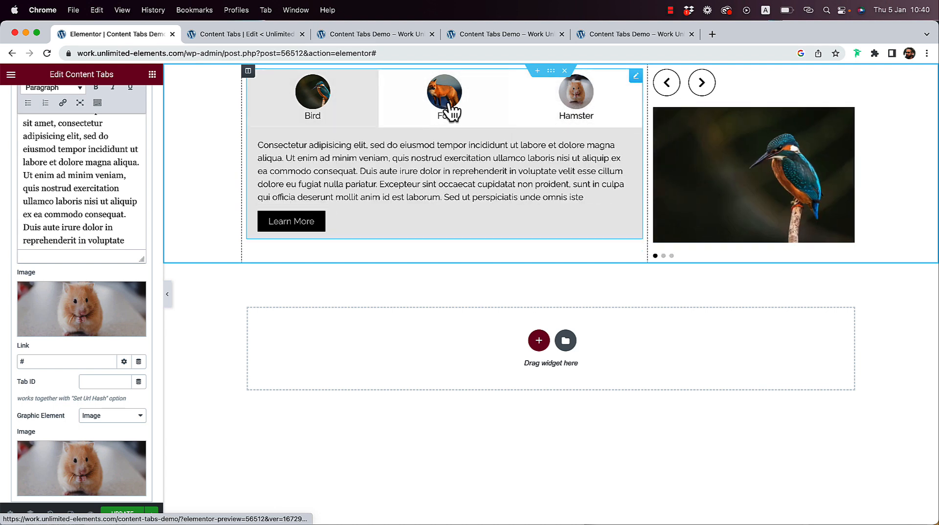
{"action": "left_click", "coordinate": [576, 95]}
{"action": "left_click", "coordinate": [448, 120]}
{"action": "left_click", "coordinate": [334, 121]}
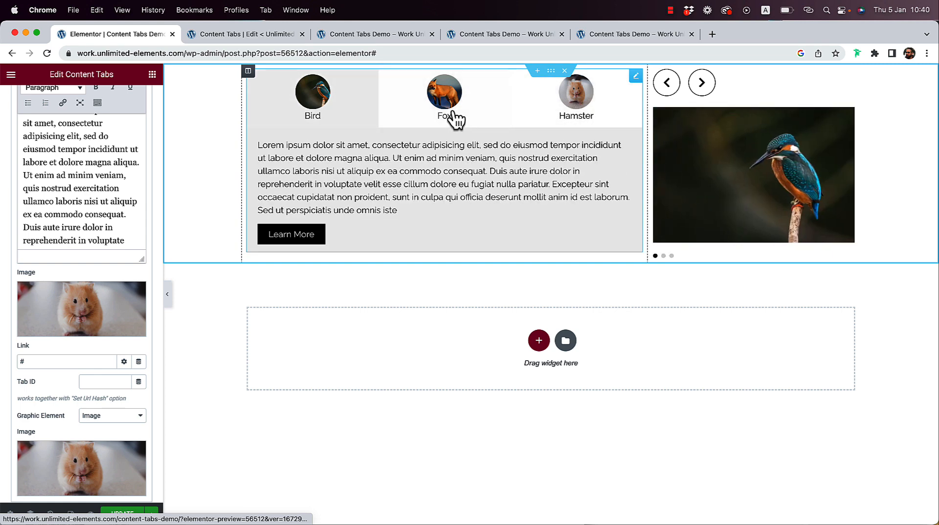
{"action": "left_click", "coordinate": [450, 116]}
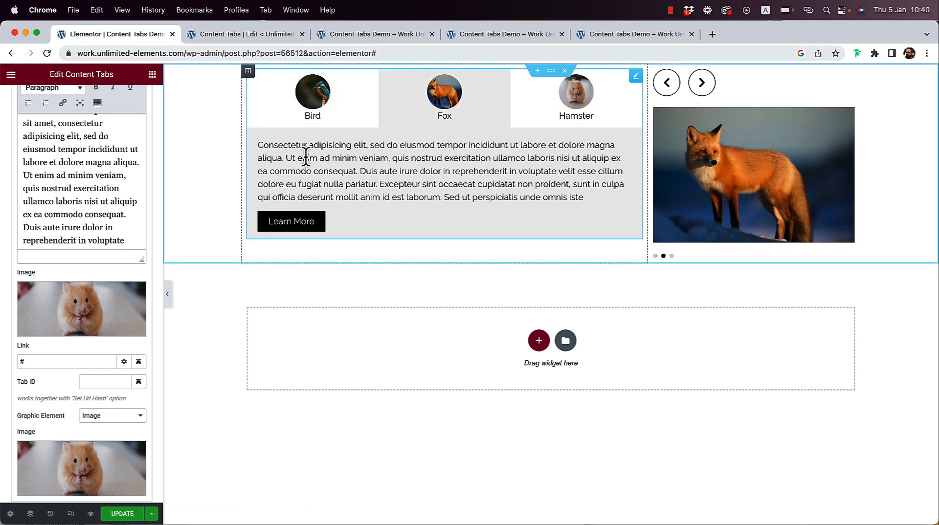
Switch to the mobile preview page, reload it and expand the Fox accordion item to check the tab graphics.
{"action": "scroll", "coordinate": [54, 164], "scroll_direction": "up", "scroll_amount": 1}
{"action": "scroll", "coordinate": [53, 164], "scroll_direction": "down", "scroll_amount": 3}
{"action": "scroll", "coordinate": [5, 146], "scroll_direction": "up", "scroll_amount": 10}
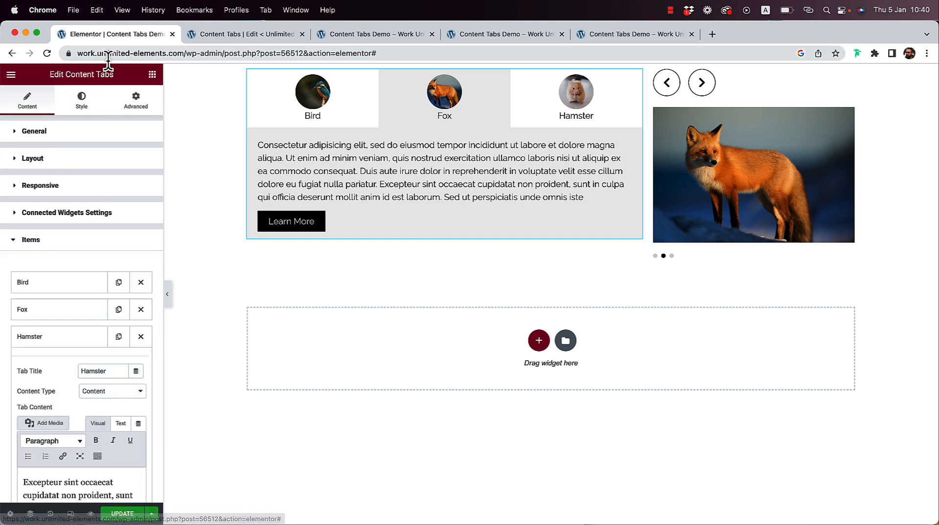
{"action": "left_click", "coordinate": [216, 35]}
{"action": "left_click", "coordinate": [335, 36]}
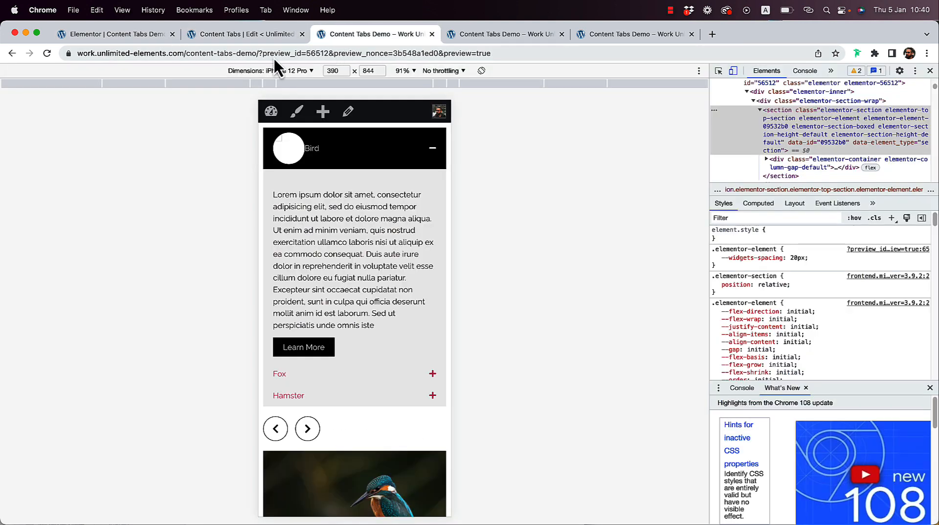
{"action": "left_click", "coordinate": [48, 54]}
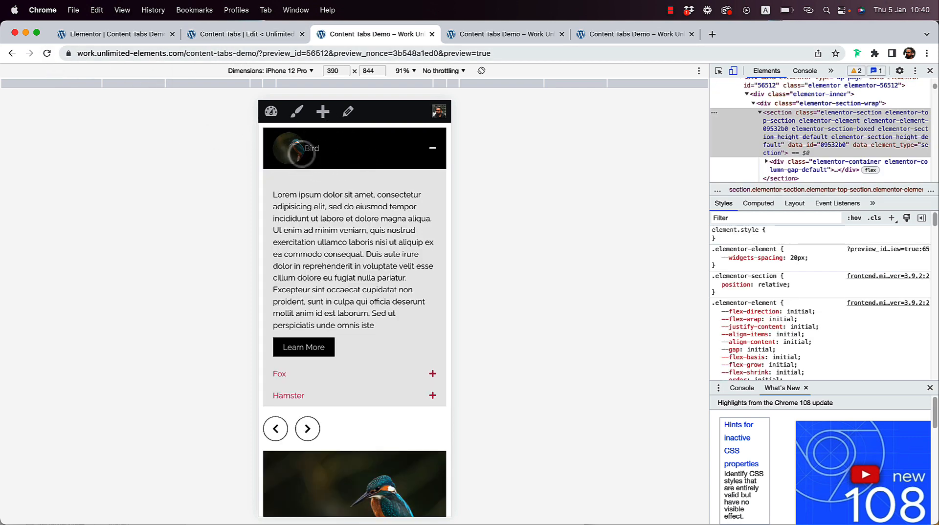
{"action": "scroll", "coordinate": [337, 290], "scroll_direction": "down", "scroll_amount": 1}
{"action": "left_click", "coordinate": [319, 363]}
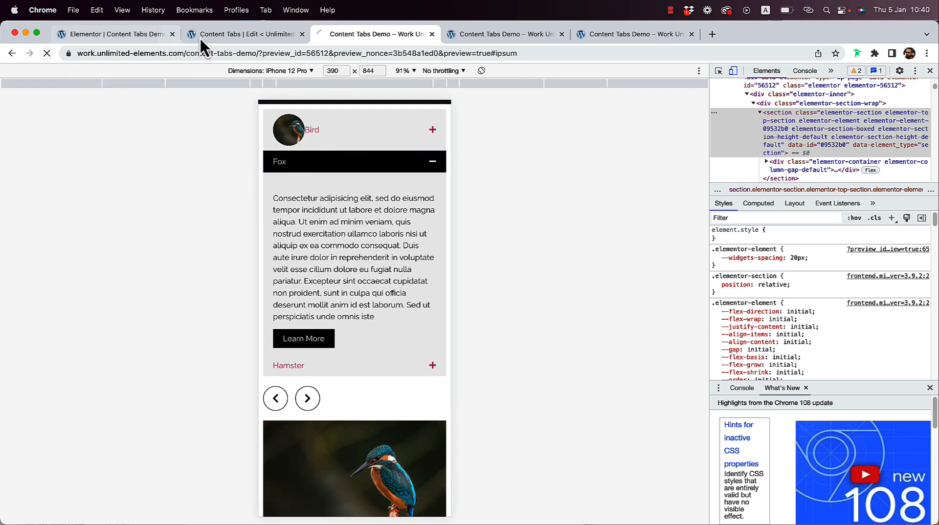
Update the page in the Elementor editor, then reload the mobile preview and check the accordion items' image graphics.
{"action": "left_click", "coordinate": [118, 41]}
{"action": "left_click", "coordinate": [123, 518]}
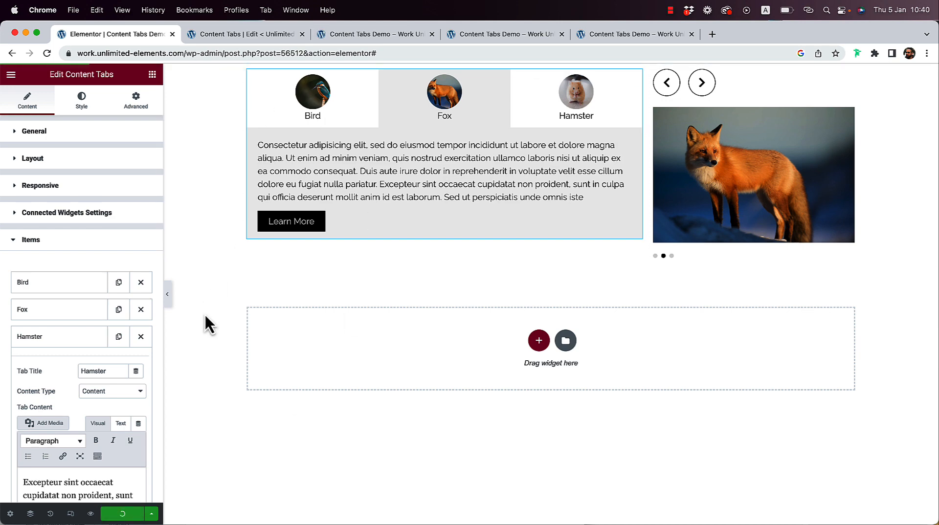
{"action": "left_click", "coordinate": [352, 34]}
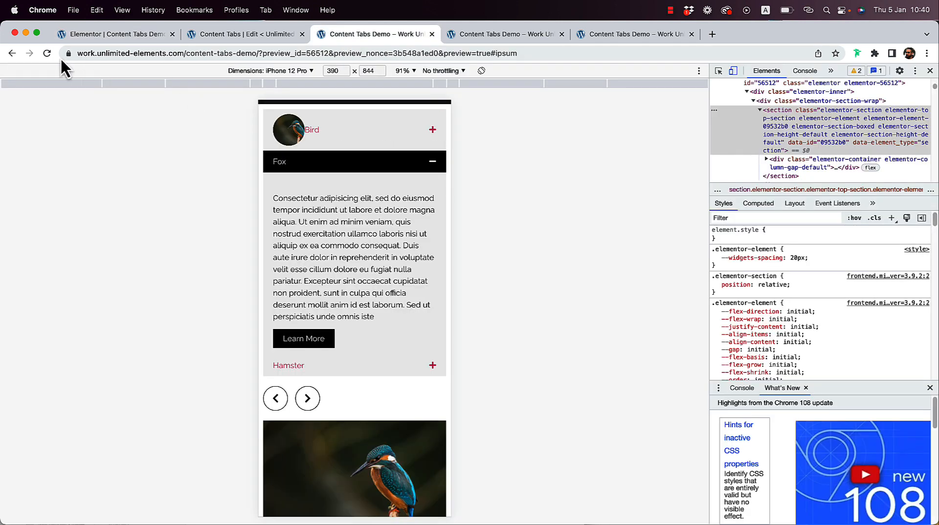
{"action": "left_click", "coordinate": [47, 53]}
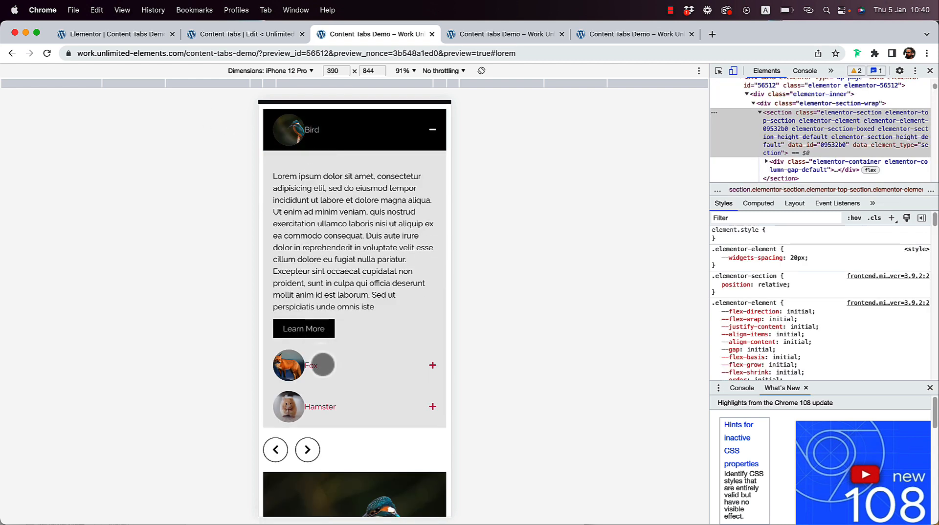
{"action": "left_click", "coordinate": [342, 394]}
{"action": "left_click", "coordinate": [329, 134]}
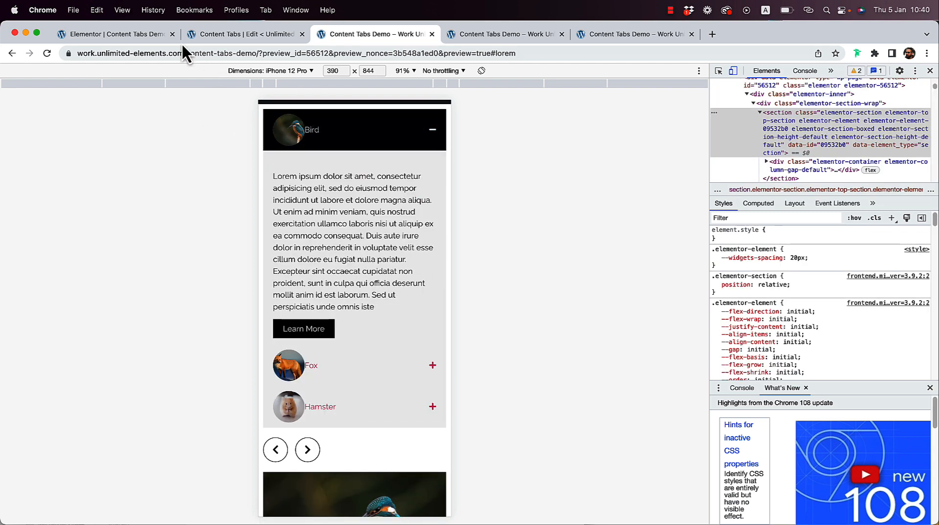
Return to the Elementor editor and set the graphic element's icon size to 30 in the widget's style settings.
{"action": "left_click", "coordinate": [128, 31]}
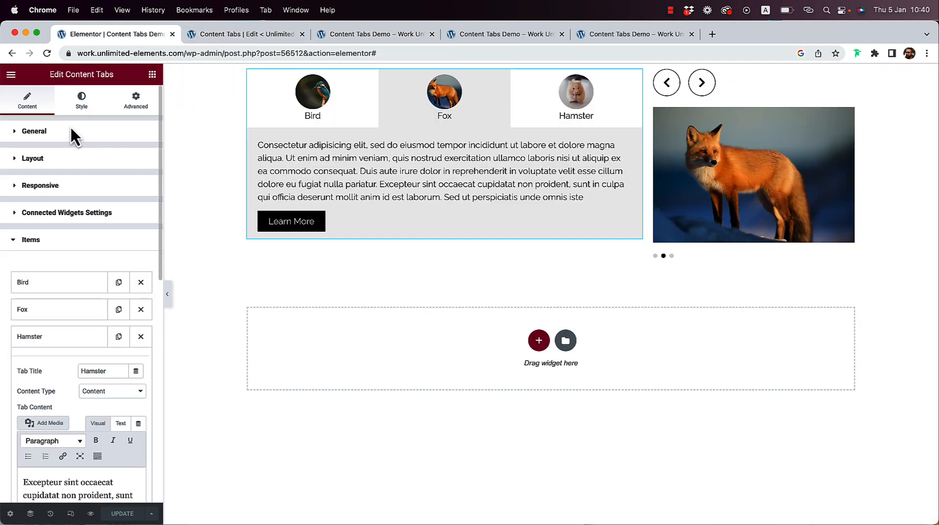
{"action": "left_click", "coordinate": [82, 100]}
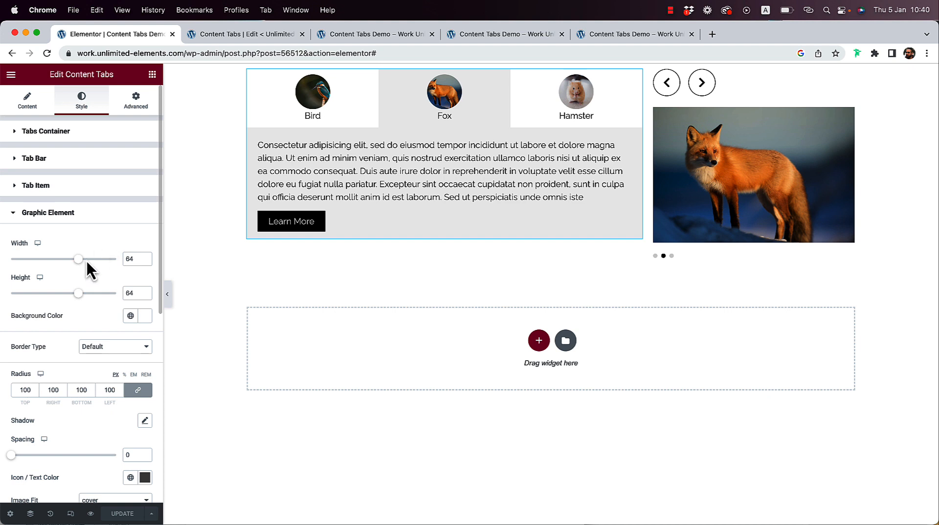
{"action": "scroll", "coordinate": [55, 297], "scroll_direction": "down", "scroll_amount": 10}
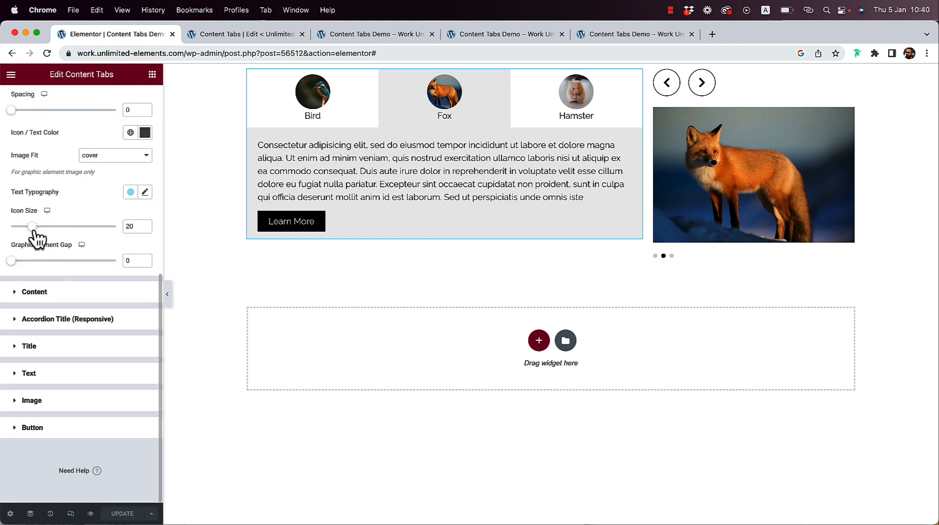
{"action": "left_click_drag", "start_coordinate": [32, 228], "coordinate": [43, 231]}
Set the tab graphic element's height to 75 and its width to 100.
{"action": "scroll", "coordinate": [57, 208], "scroll_direction": "up", "scroll_amount": 3}
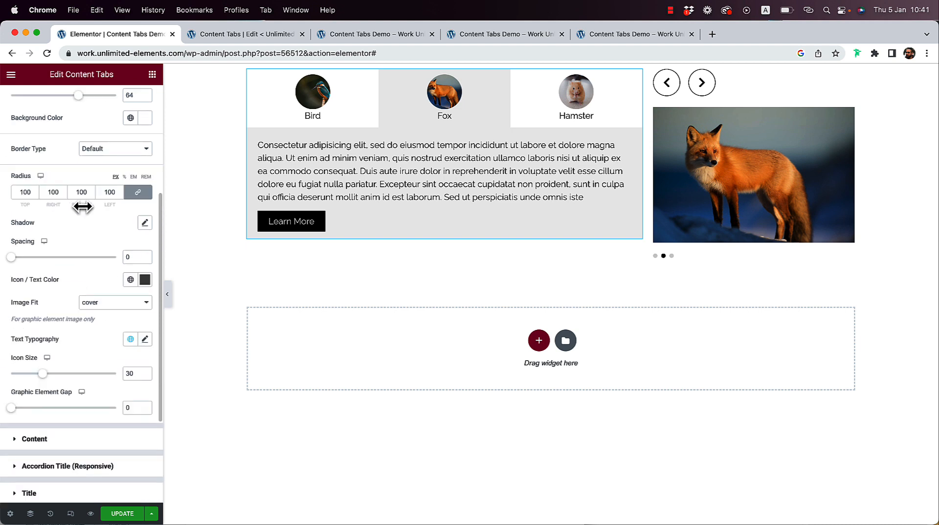
{"action": "scroll", "coordinate": [73, 176], "scroll_direction": "up", "scroll_amount": 1}
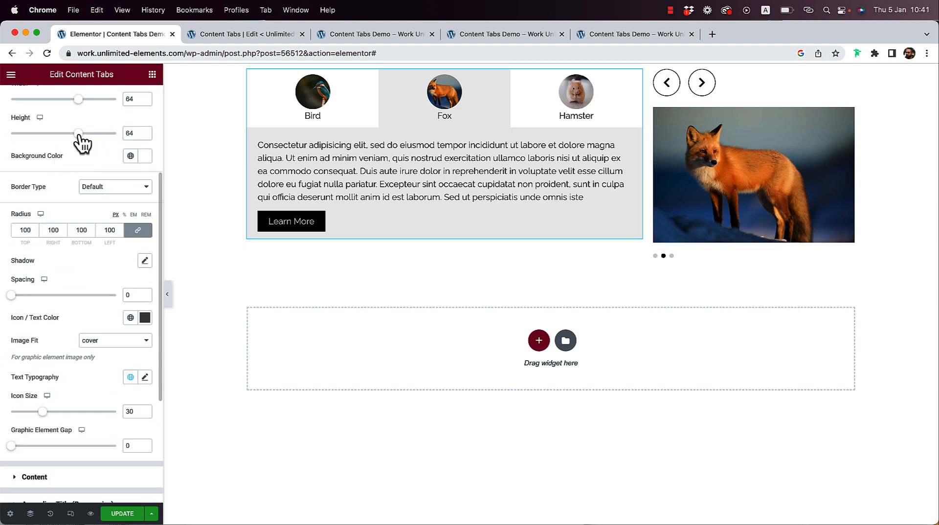
{"action": "left_click_drag", "start_coordinate": [79, 134], "coordinate": [90, 133]}
{"action": "left_click_drag", "start_coordinate": [78, 99], "coordinate": [116, 99]}
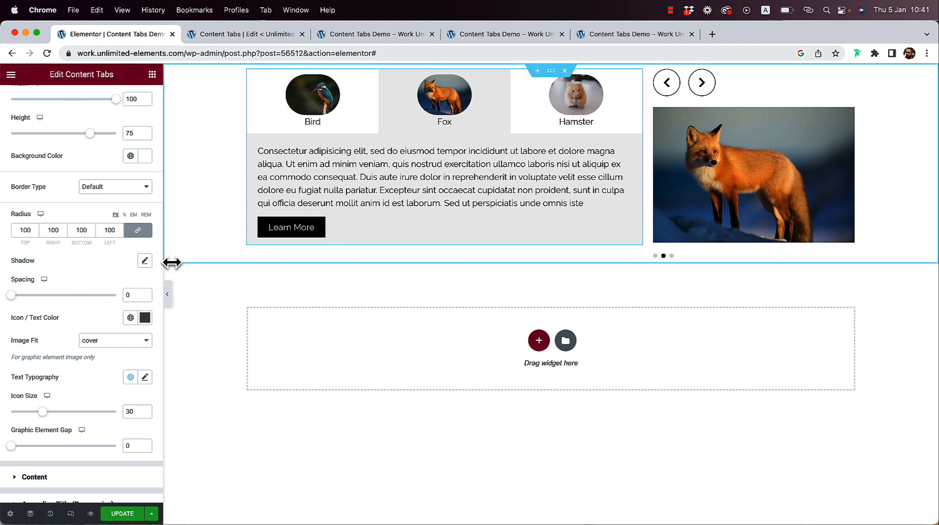
{"action": "scroll", "coordinate": [57, 235], "scroll_direction": "up", "scroll_amount": 4}
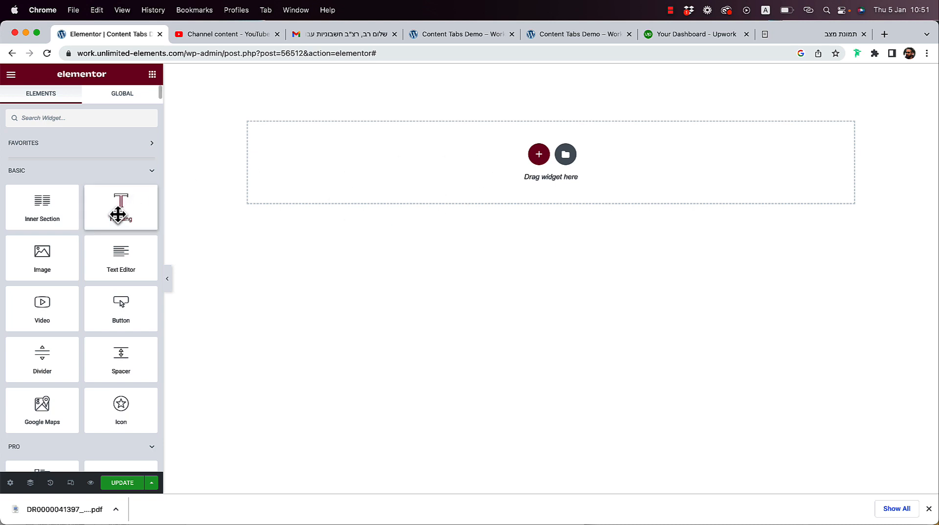
Add a Heading widget to the empty page and place an Icon List widget below it.
{"action": "left_click_drag", "start_coordinate": [117, 214], "coordinate": [440, 178]}
{"action": "left_click", "coordinate": [153, 76]}
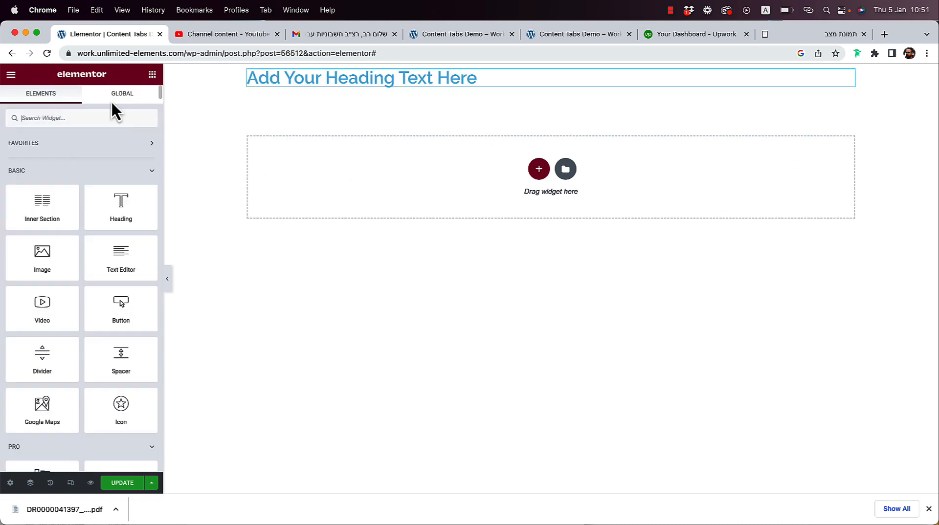
{"action": "type", "text": "icon lis"}
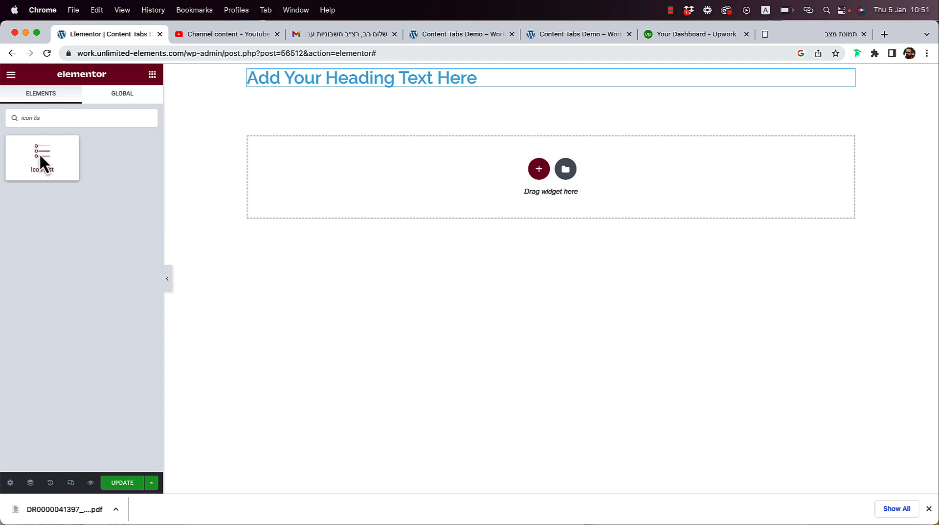
{"action": "left_click_drag", "start_coordinate": [41, 156], "coordinate": [308, 88]}
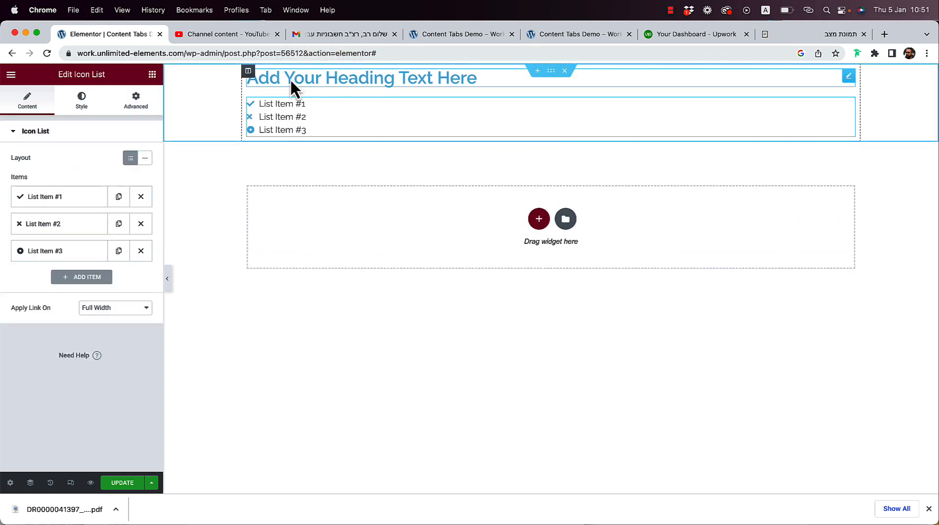
Add a new column beside the one holding the heading and icon list.
{"action": "left_click", "coordinate": [152, 74]}
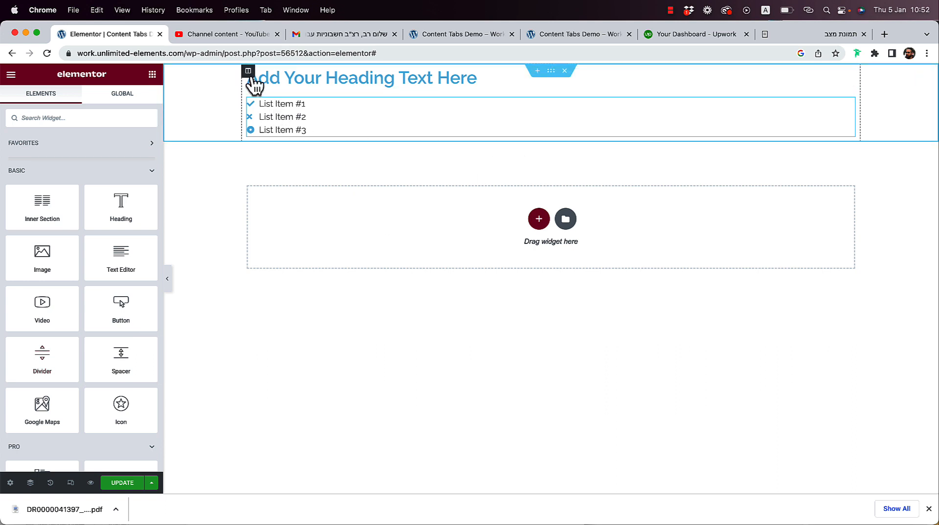
{"action": "right_click", "coordinate": [251, 79]}
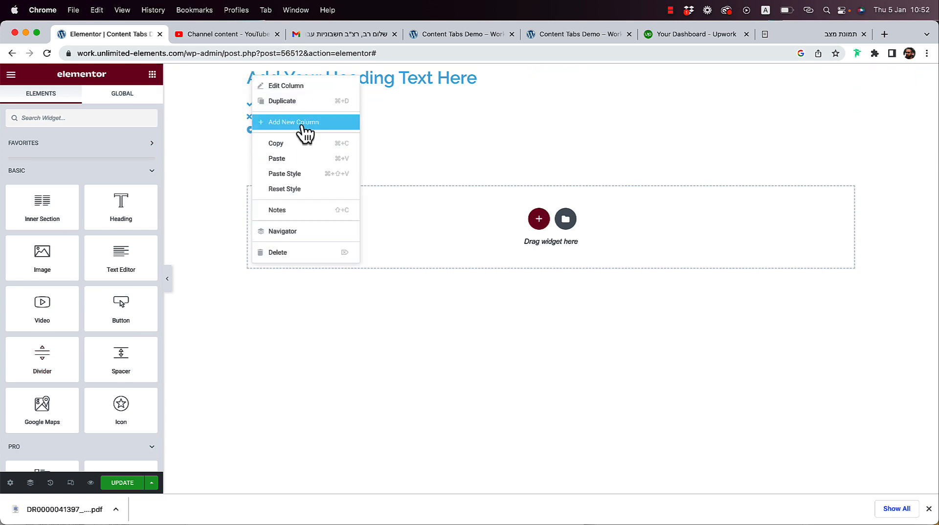
{"action": "left_click", "coordinate": [303, 123]}
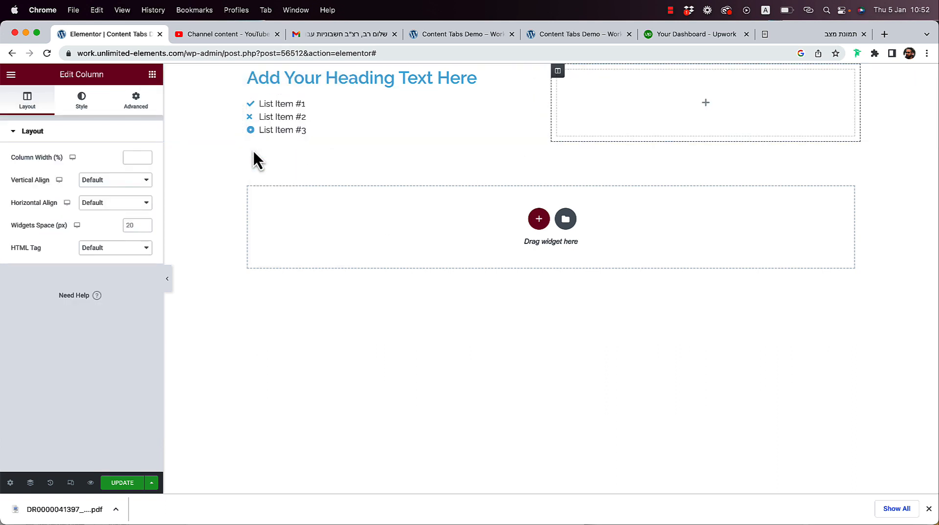
Place a Google Maps widget in the empty column and set the heading column's vertical alignment to Middle.
{"action": "left_click", "coordinate": [152, 74]}
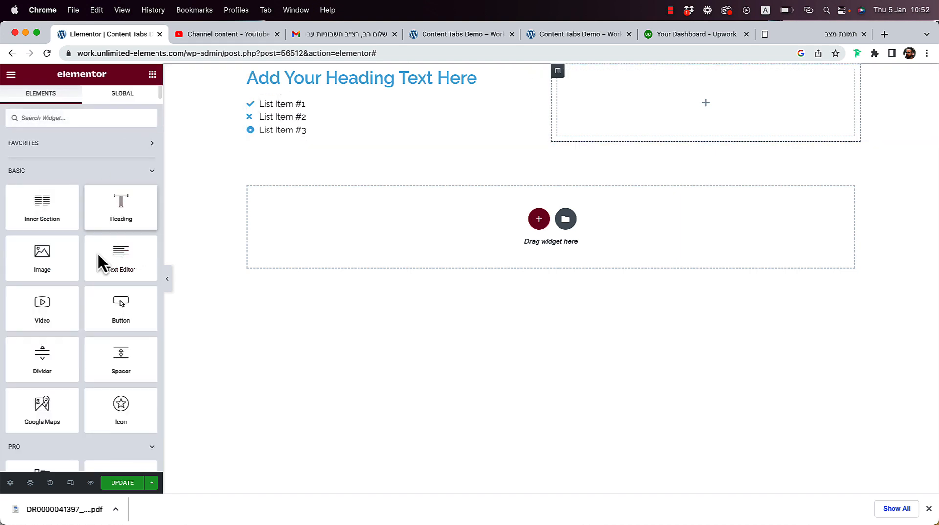
{"action": "left_click_drag", "start_coordinate": [73, 395], "coordinate": [609, 119]}
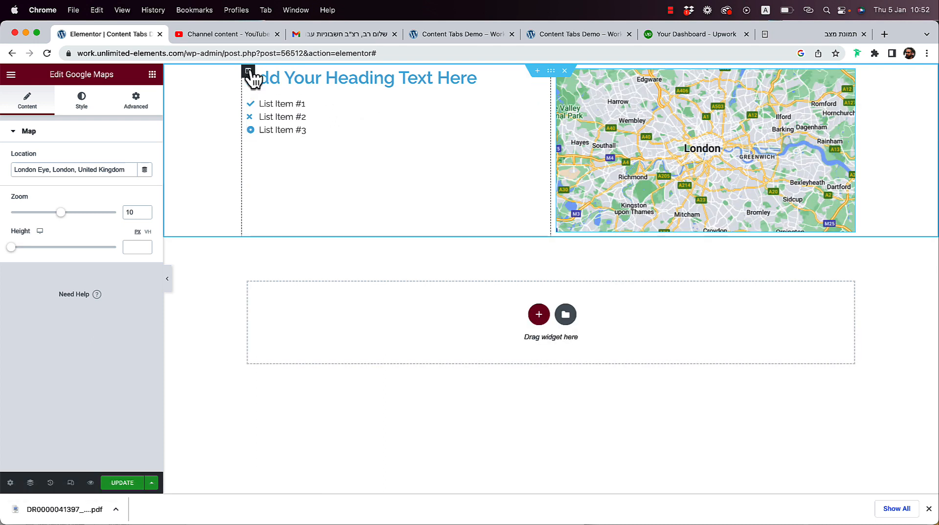
{"action": "left_click", "coordinate": [248, 72]}
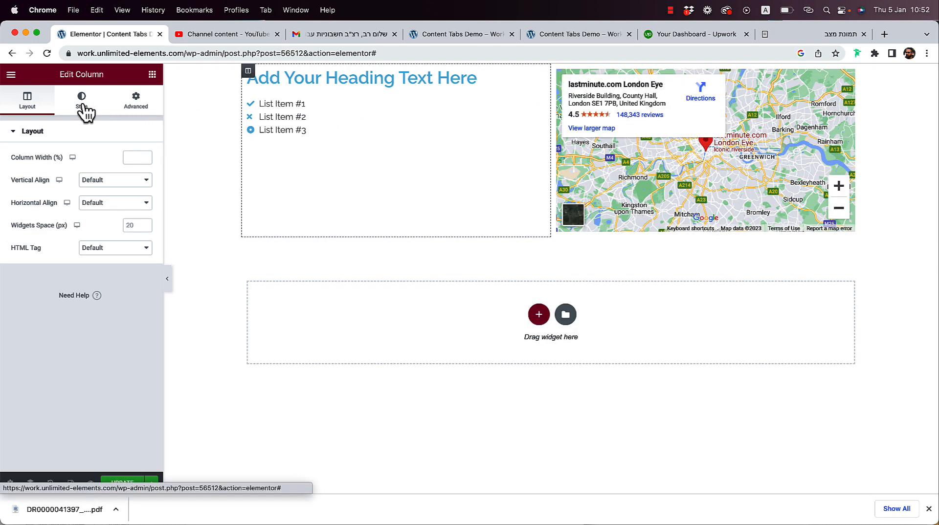
{"action": "left_click", "coordinate": [110, 183]}
{"action": "left_click", "coordinate": [105, 203]}
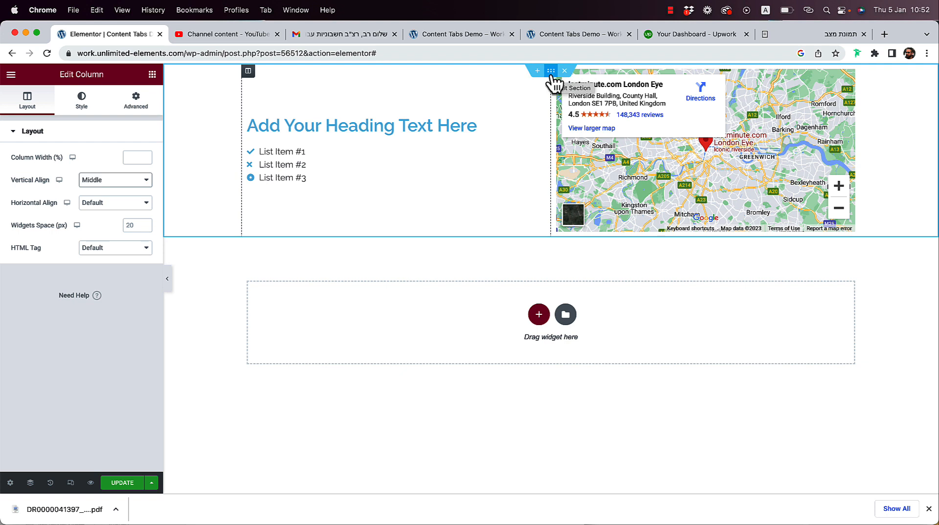
Give the section a classic cyan background with the color #22F9FF.
{"action": "left_click", "coordinate": [551, 73]}
{"action": "left_click", "coordinate": [81, 100]}
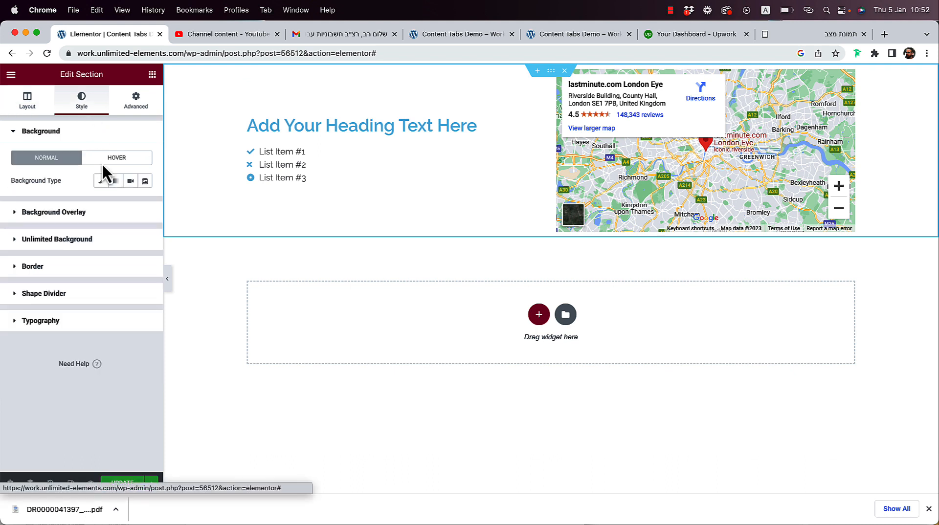
{"action": "left_click", "coordinate": [101, 181]}
{"action": "left_click", "coordinate": [143, 203]}
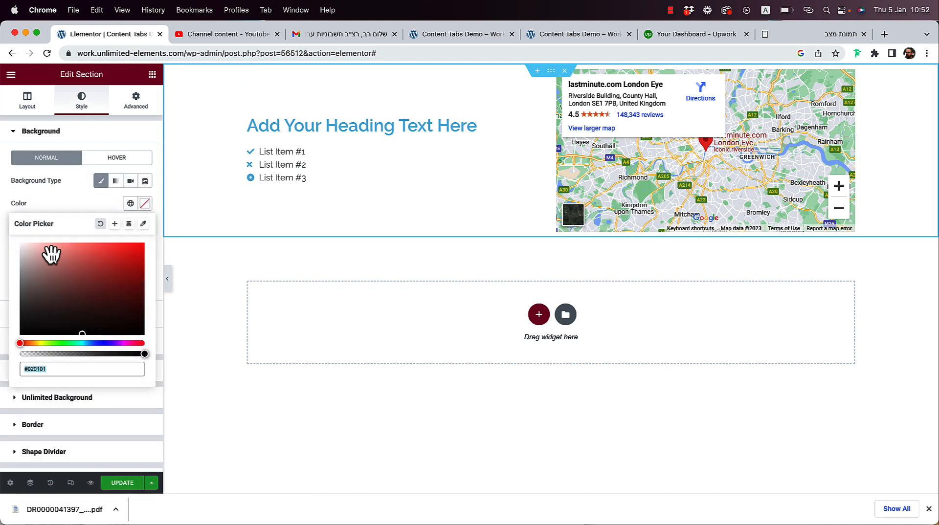
{"action": "left_click_drag", "start_coordinate": [39, 255], "coordinate": [111, 252]}
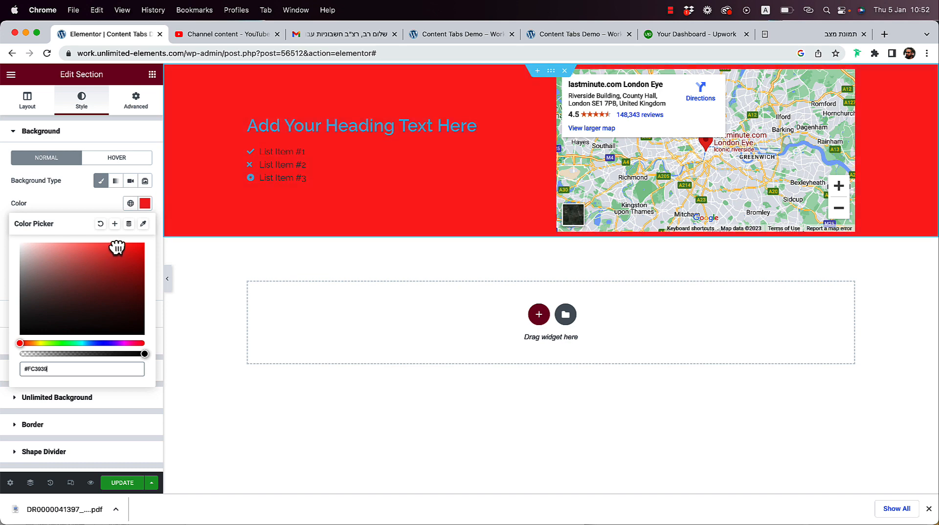
{"action": "left_click", "coordinate": [83, 343]}
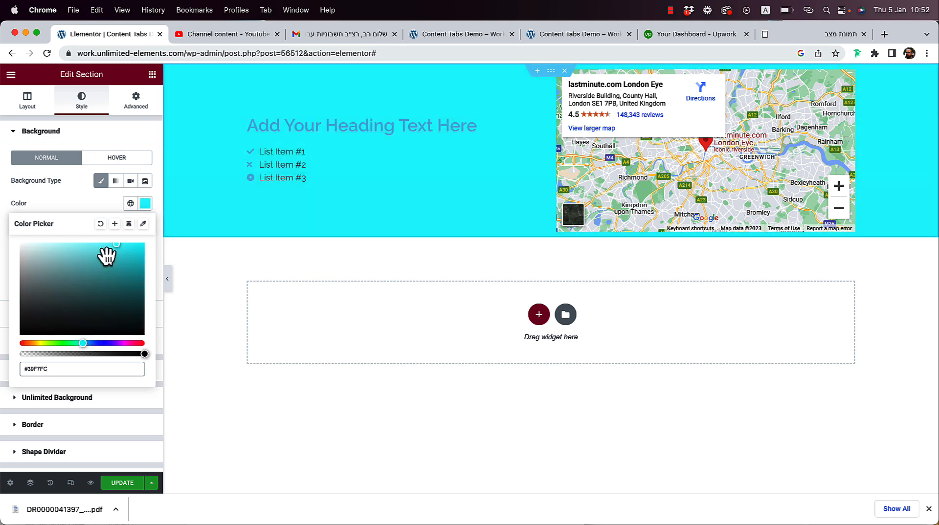
{"action": "left_click", "coordinate": [128, 244]}
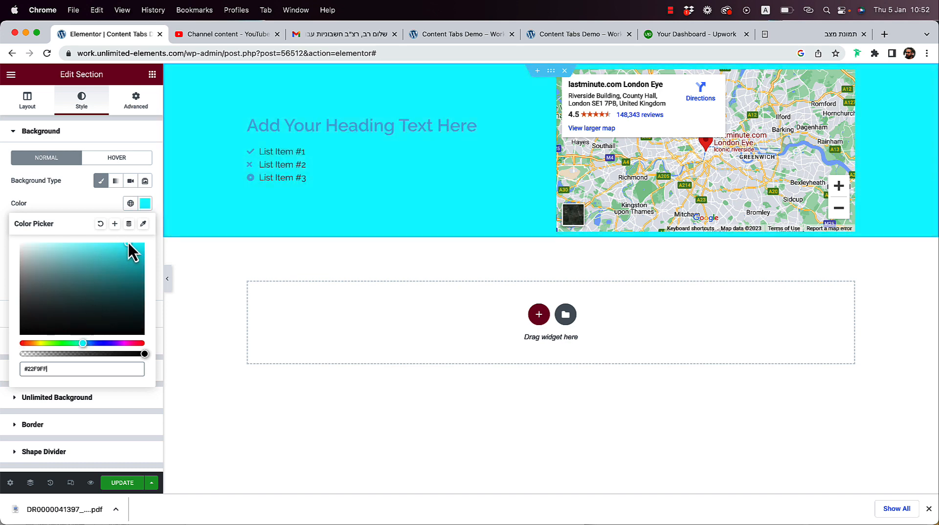
Change the heading's text color to white.
{"action": "left_click", "coordinate": [323, 130]}
{"action": "left_click", "coordinate": [99, 112]}
{"action": "left_click", "coordinate": [145, 157]}
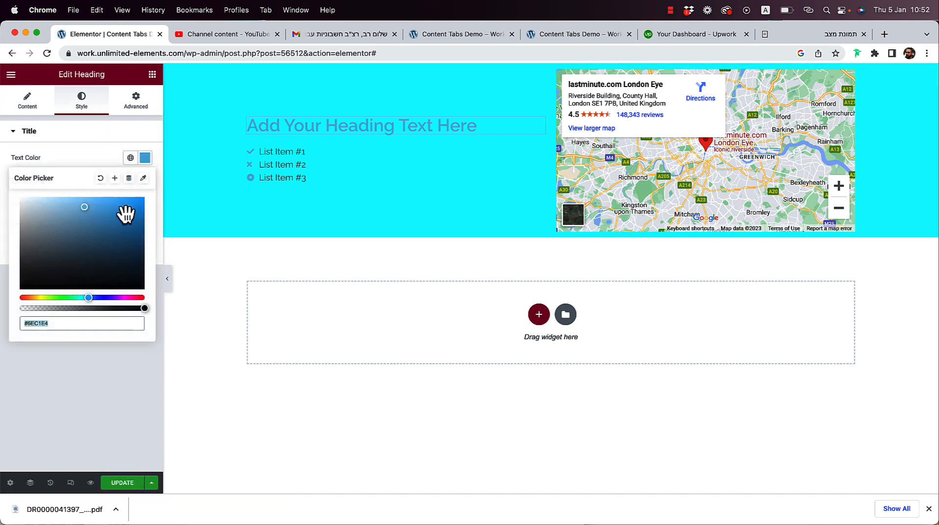
{"action": "left_click_drag", "start_coordinate": [125, 210], "coordinate": [5, 192]}
Make both the icons and the text of the icon list white.
{"action": "left_click", "coordinate": [283, 182]}
{"action": "left_click", "coordinate": [81, 100]}
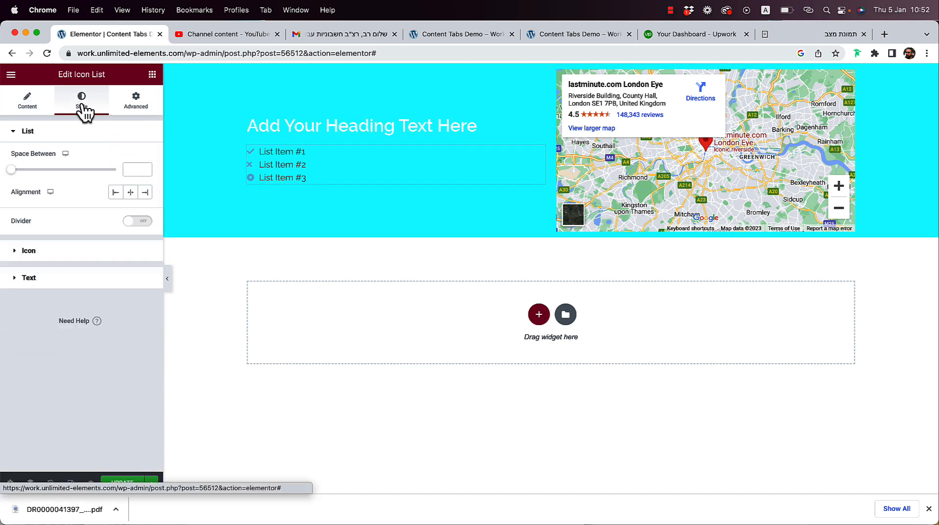
{"action": "left_click", "coordinate": [94, 253]}
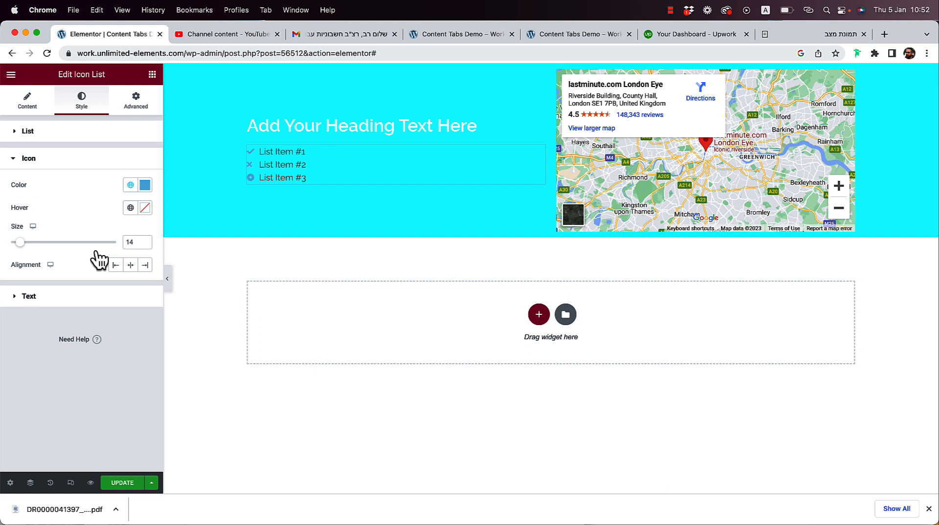
{"action": "left_click", "coordinate": [145, 185]}
{"action": "left_click", "coordinate": [80, 180]}
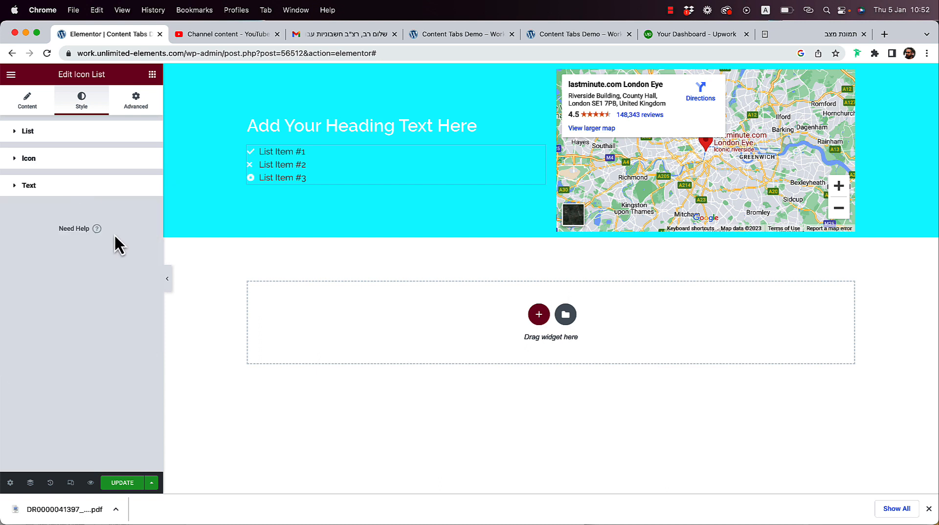
{"action": "left_click", "coordinate": [88, 189]}
{"action": "left_click", "coordinate": [145, 212]}
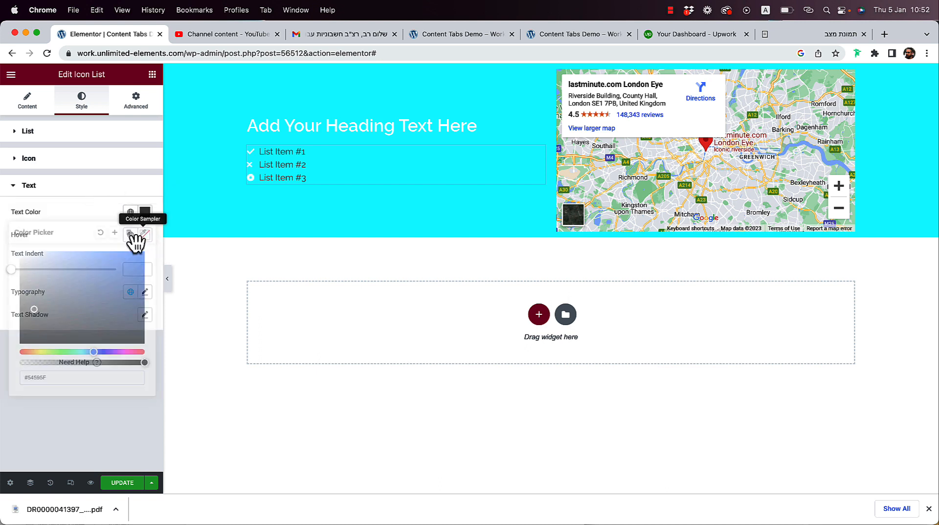
{"action": "left_click_drag", "start_coordinate": [87, 288], "coordinate": [5, 247]}
Replace the heading's placeholder text with "Map".
{"action": "left_click", "coordinate": [296, 128]}
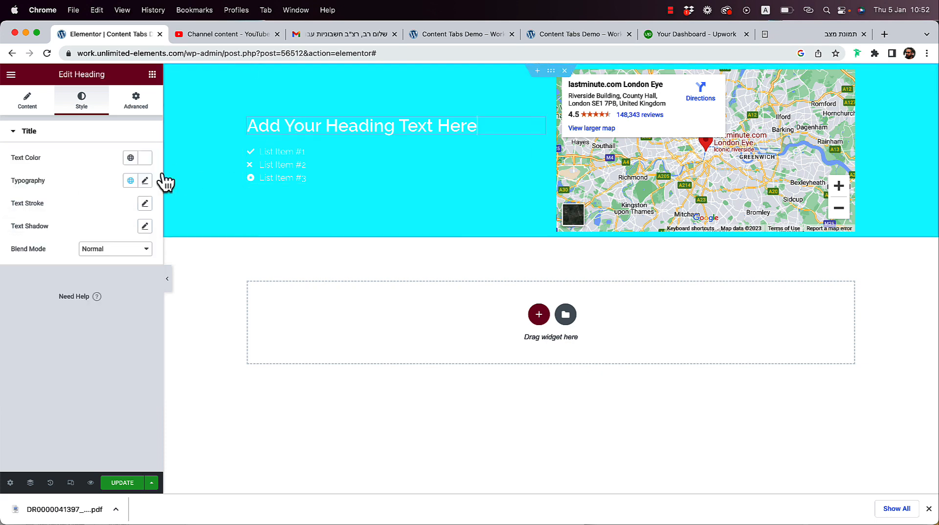
{"action": "triple_click", "coordinate": [296, 126]}
{"action": "type", "text": "Map"}
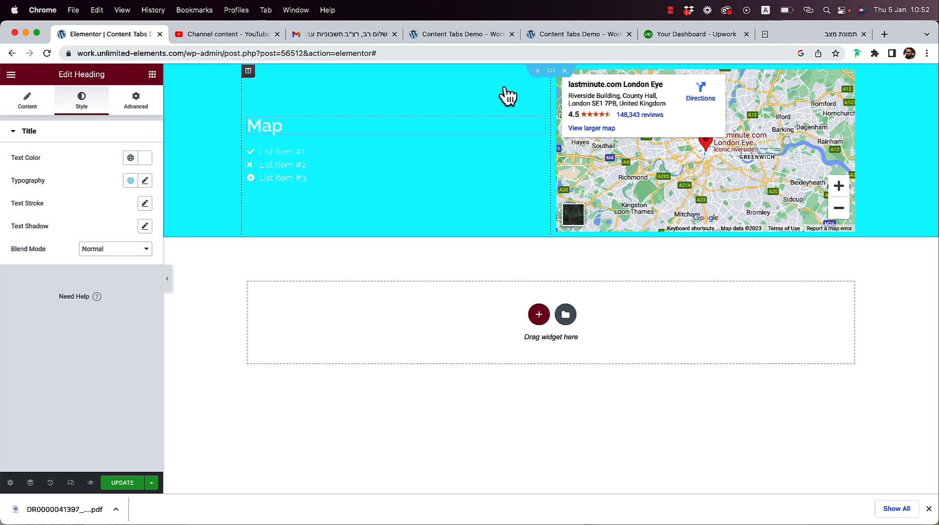
Duplicate the whole Map section and retitle the copy's heading "Video".
{"action": "right_click", "coordinate": [552, 74]}
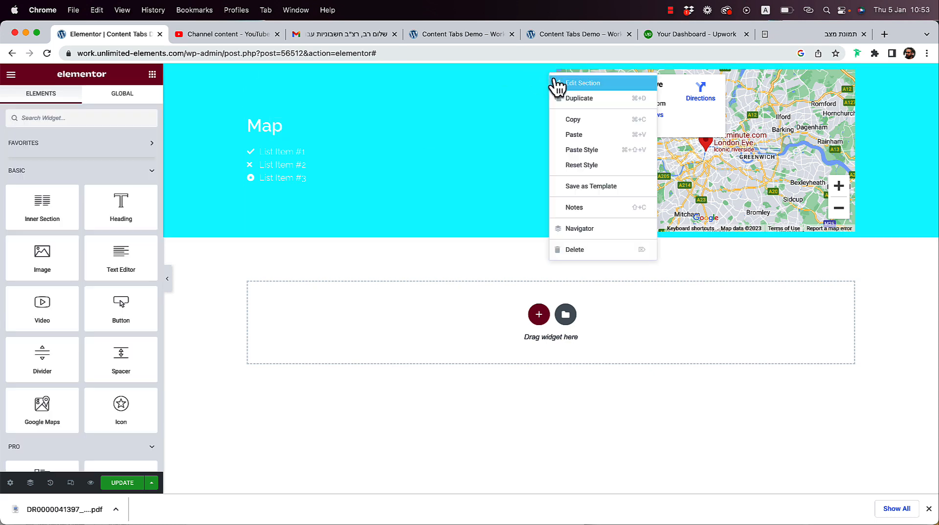
{"action": "left_click", "coordinate": [599, 107]}
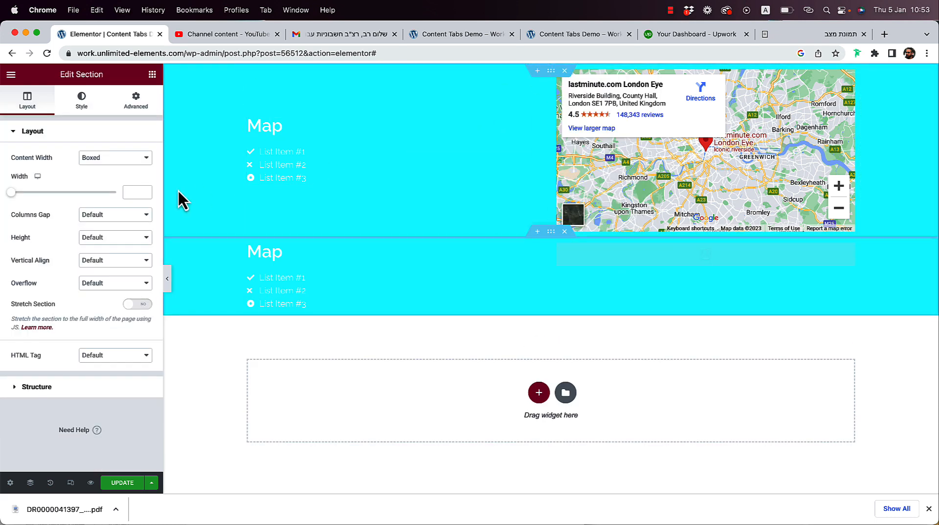
{"action": "left_click", "coordinate": [269, 299]}
{"action": "double_click", "coordinate": [313, 297]}
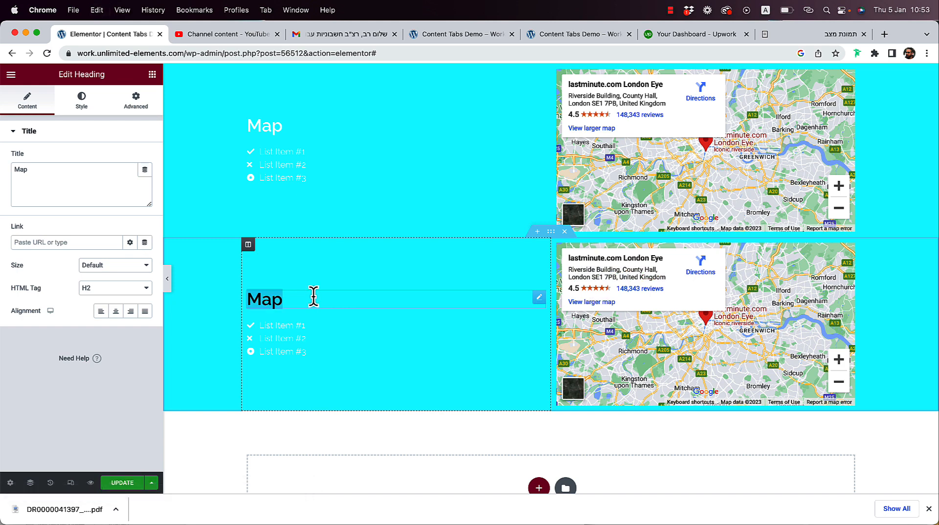
{"action": "type", "text": "Video"}
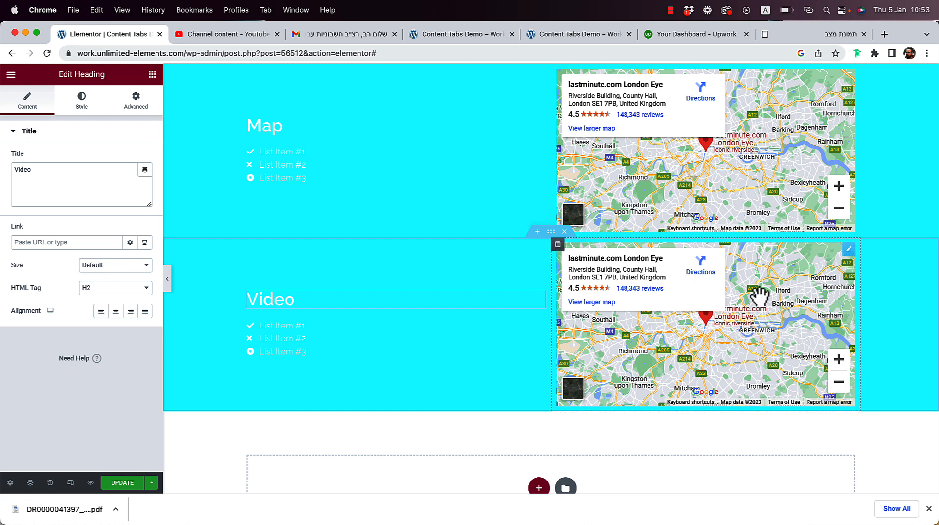
Replace the Google Maps widget in the Video section with a Video widget.
{"action": "right_click", "coordinate": [852, 256]}
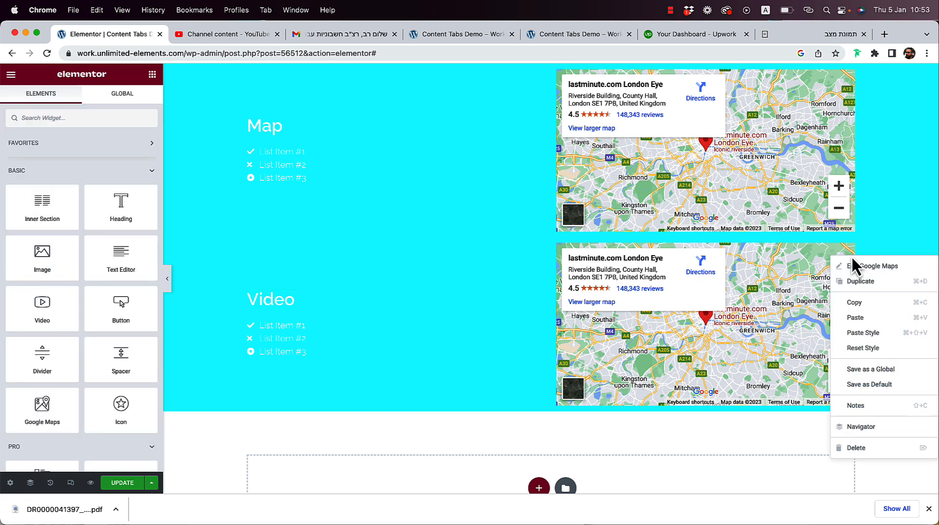
{"action": "left_click", "coordinate": [859, 454]}
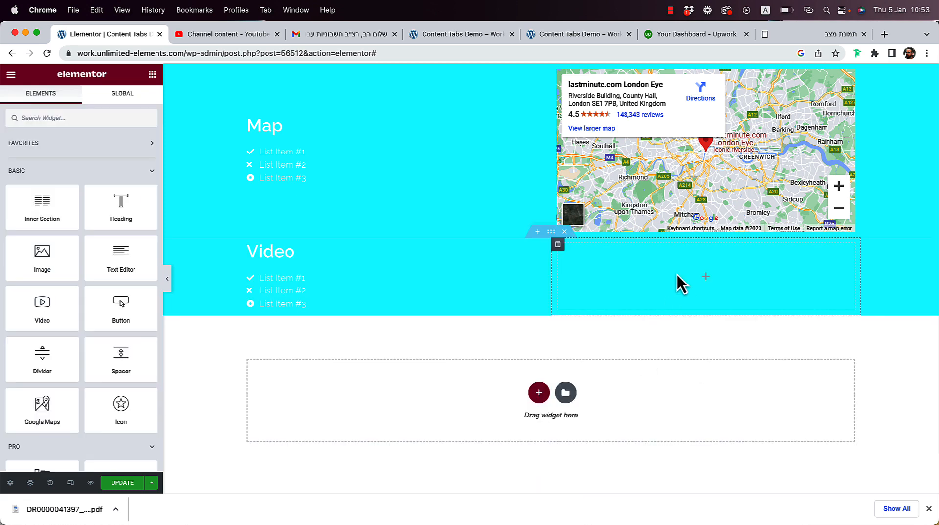
{"action": "type", "text": "video"}
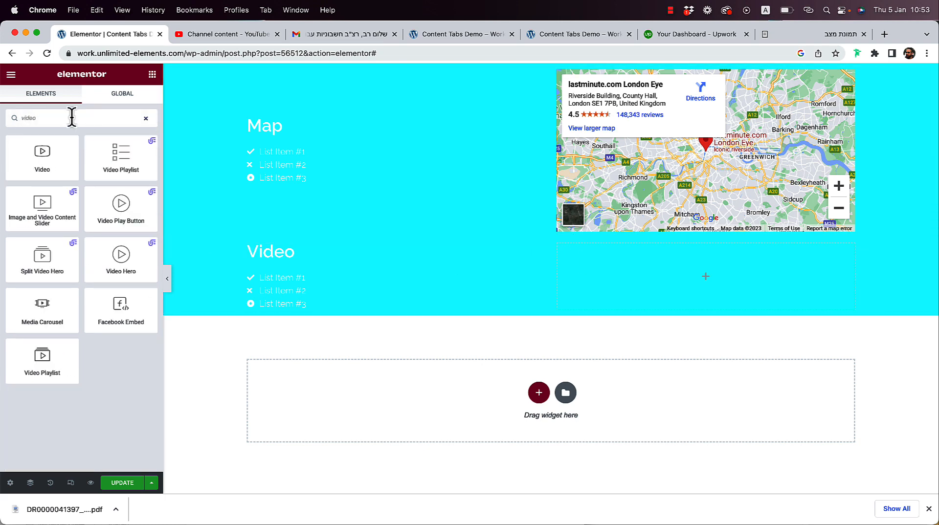
{"action": "left_click_drag", "start_coordinate": [42, 156], "coordinate": [683, 269]}
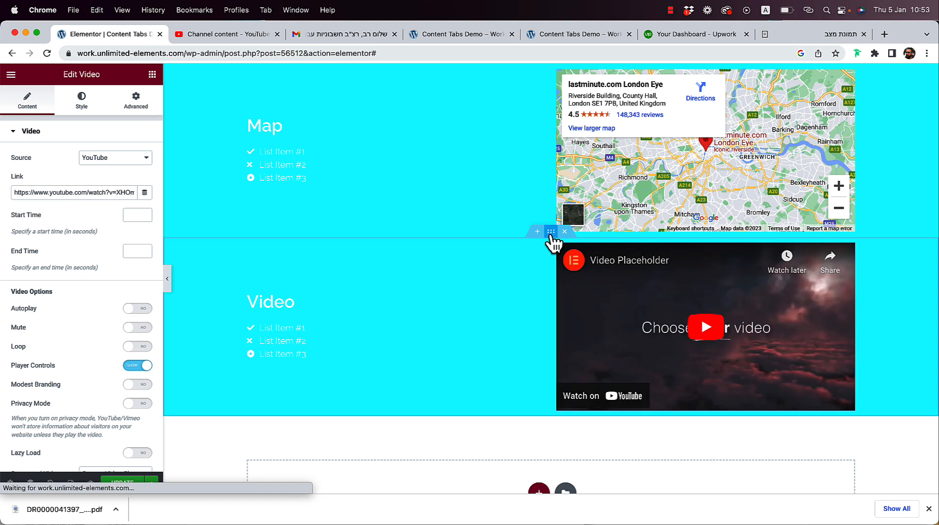
Set the Video section's background color to blue #2258FF.
{"action": "left_click", "coordinate": [550, 234]}
{"action": "left_click", "coordinate": [84, 101]}
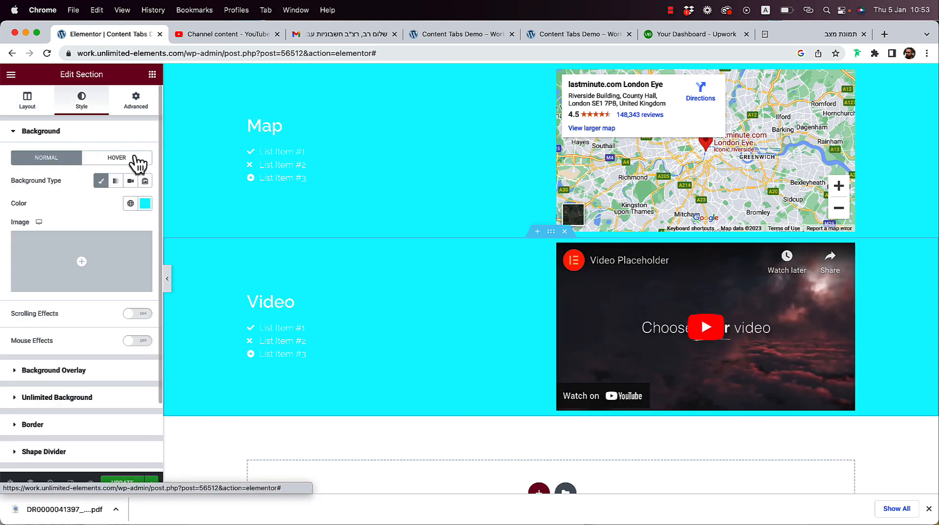
{"action": "left_click", "coordinate": [145, 205]}
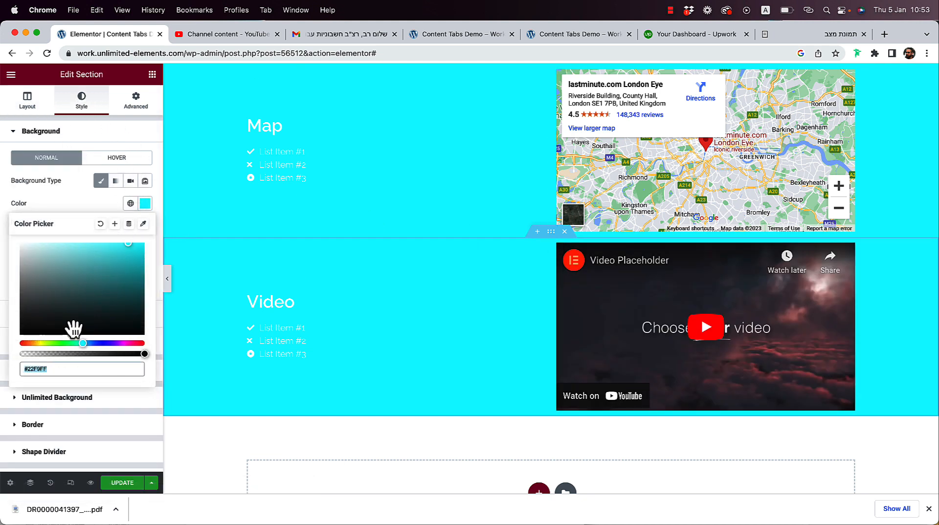
{"action": "left_click", "coordinate": [101, 342]}
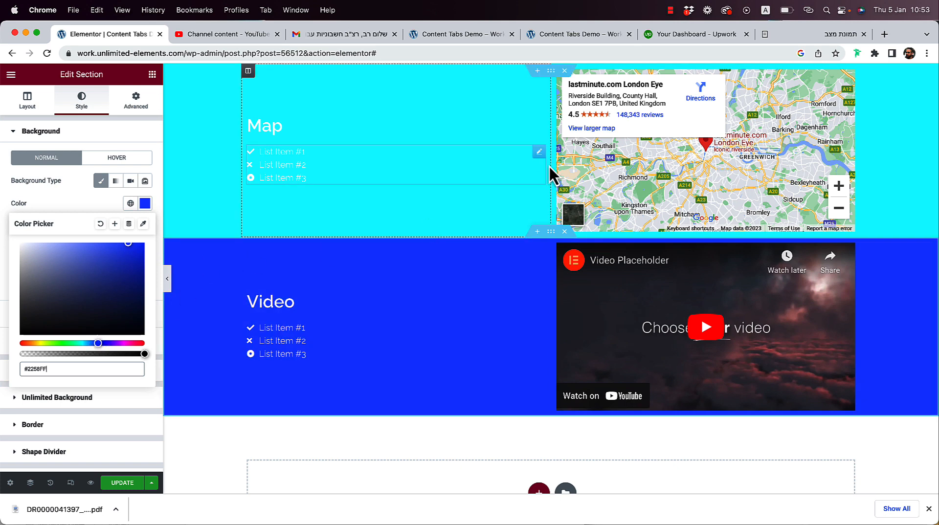
Insert a new section above the Map section and place a Content Tabs widget in it.
{"action": "left_click", "coordinate": [537, 72]}
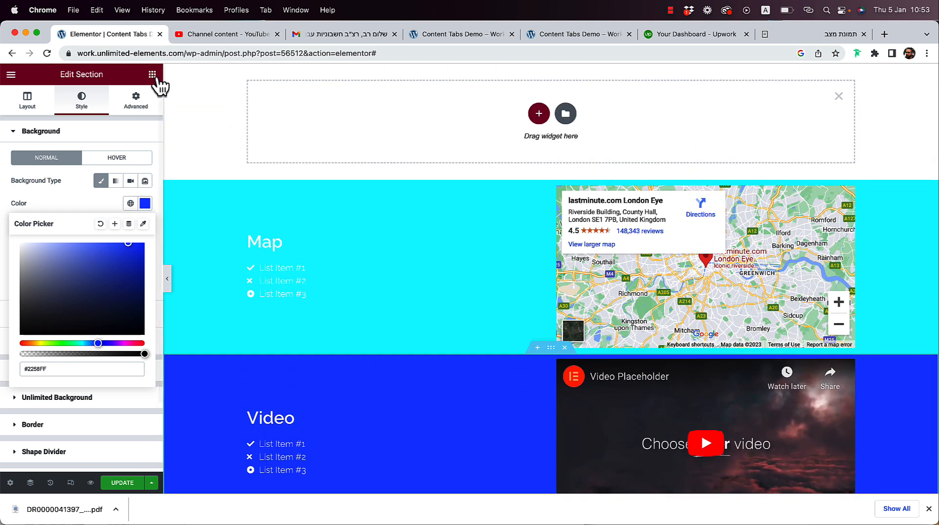
{"action": "left_click", "coordinate": [152, 75]}
{"action": "left_click", "coordinate": [75, 118]}
{"action": "type", "text": "tabs"}
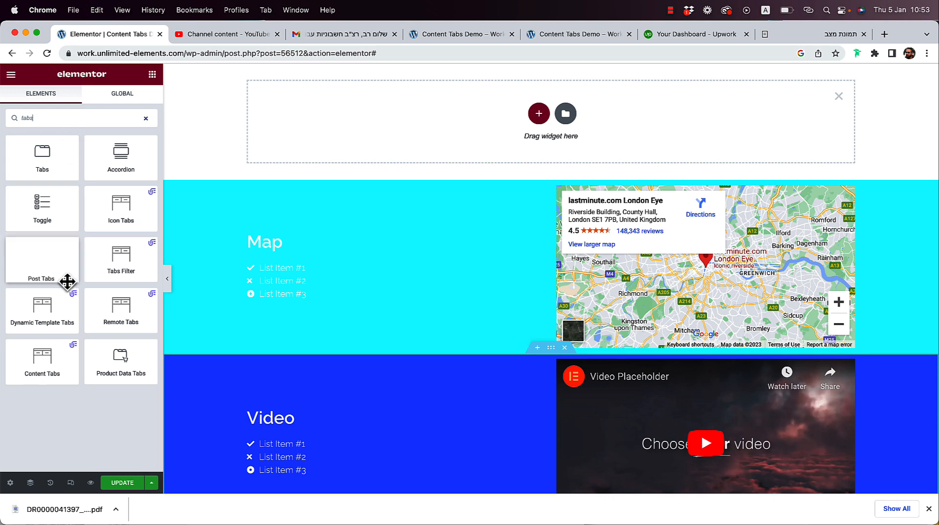
{"action": "left_click_drag", "start_coordinate": [57, 380], "coordinate": [359, 130]}
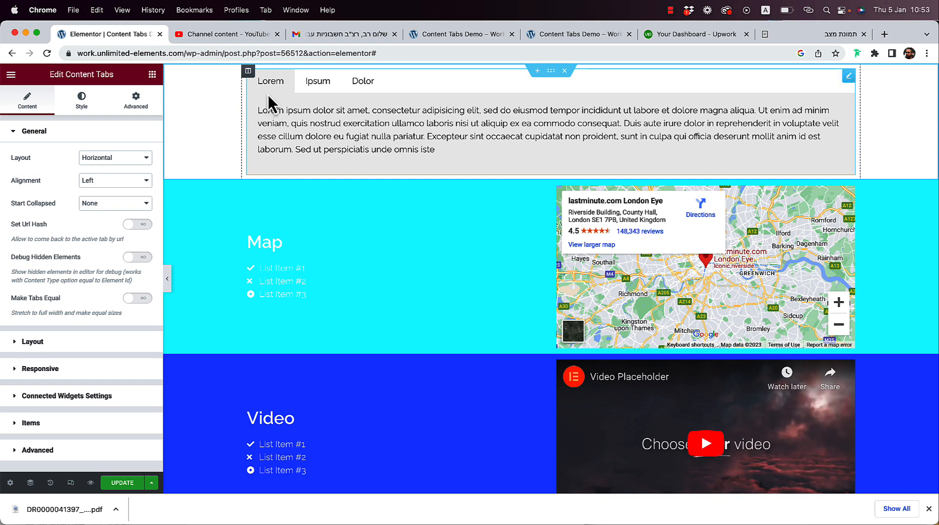
{"action": "left_click", "coordinate": [319, 91]}
{"action": "left_click", "coordinate": [272, 91]}
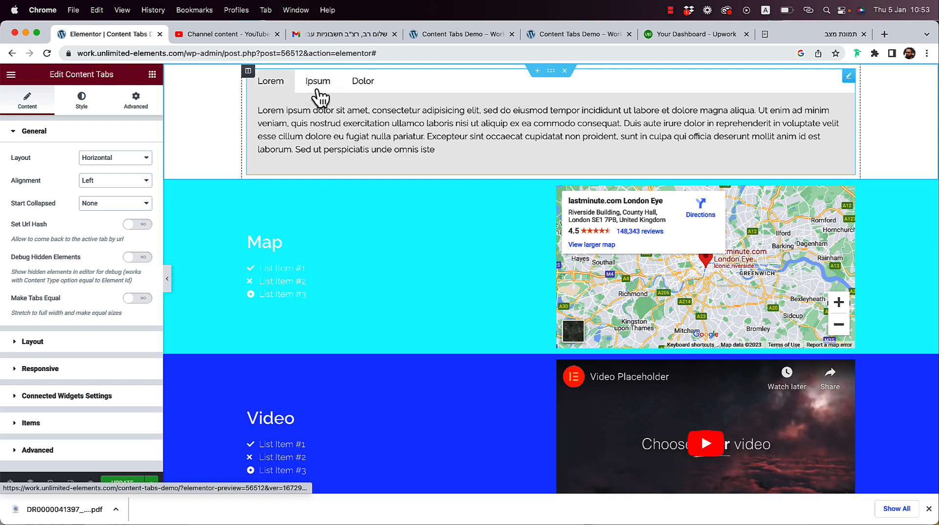
{"action": "left_click", "coordinate": [319, 91]}
{"action": "left_click", "coordinate": [274, 92]}
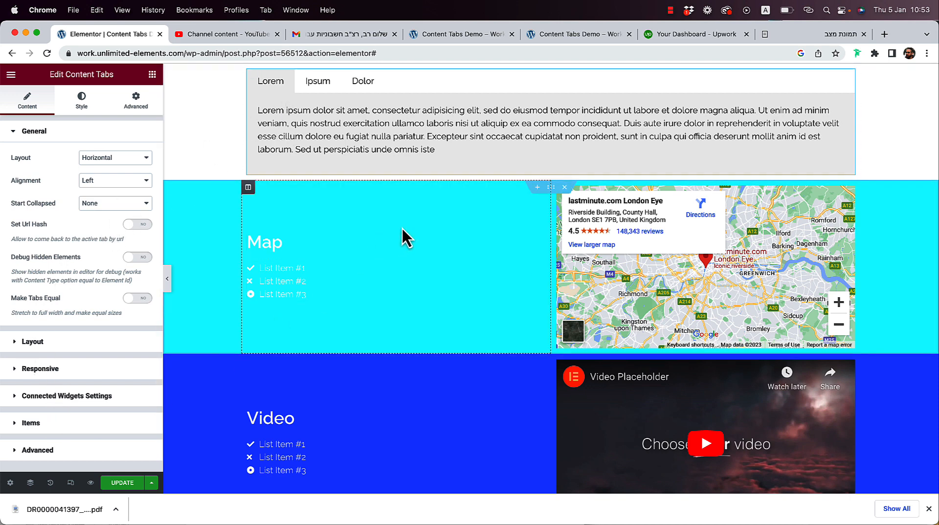
Assign the CSS ID "map" to the Map section.
{"action": "left_click", "coordinate": [551, 188]}
{"action": "left_click", "coordinate": [141, 105]}
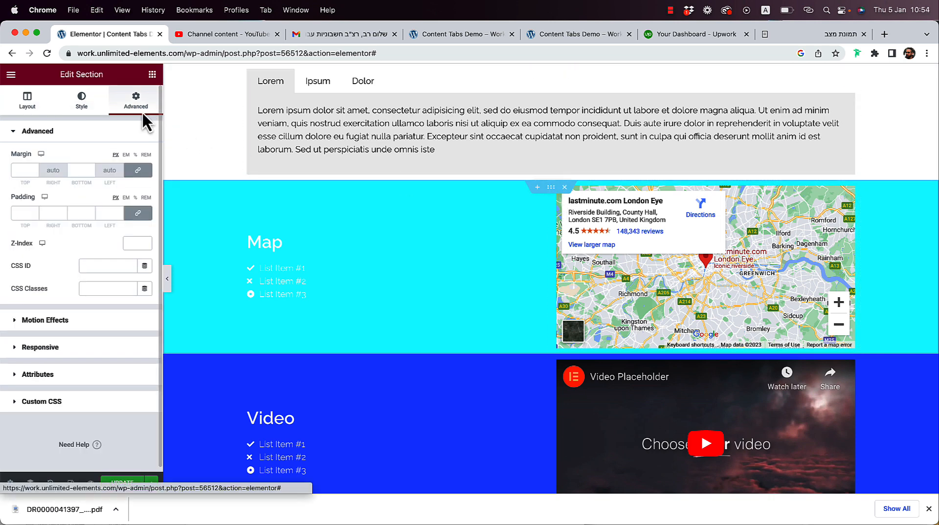
{"action": "left_click", "coordinate": [109, 268]}
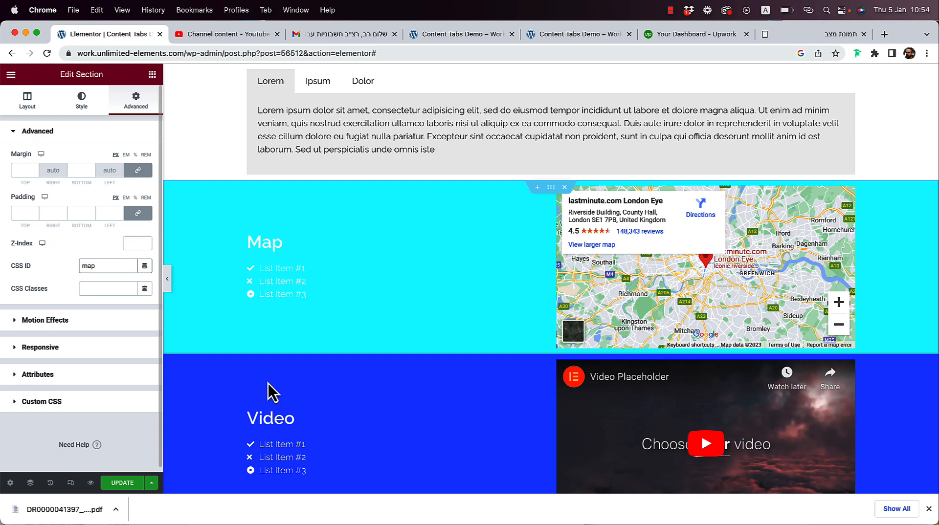
Assign the CSS ID "video" to the Video section.
{"action": "left_click", "coordinate": [550, 348]}
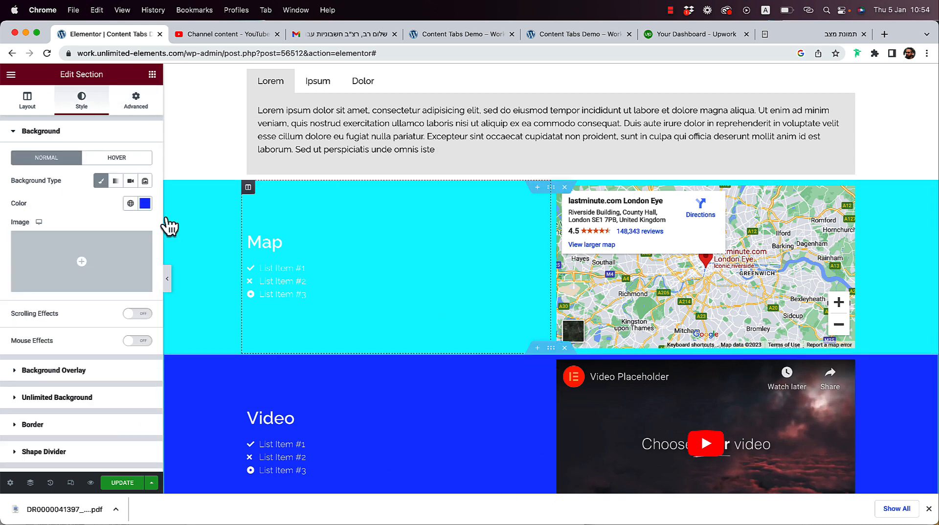
{"action": "left_click", "coordinate": [136, 100]}
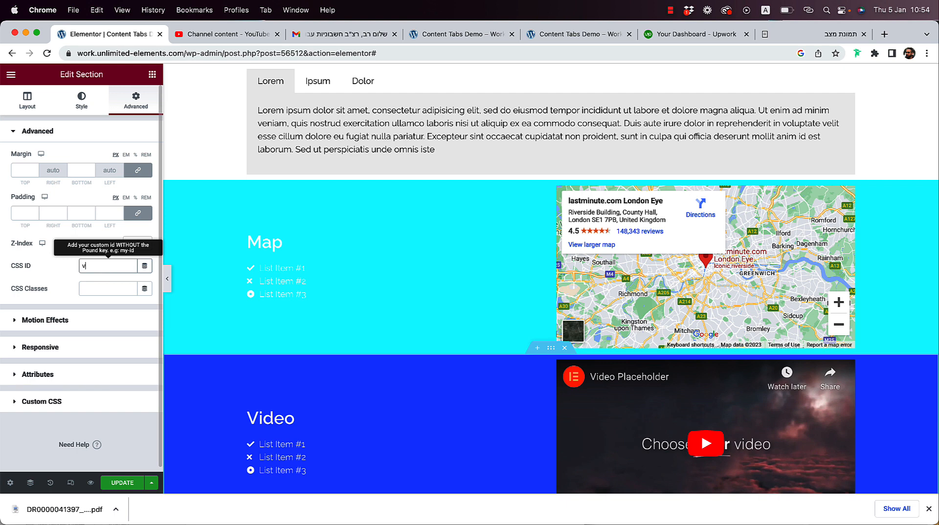
Delete the Dolor item from the Content Tabs widget above the Map section.
{"action": "left_click", "coordinate": [520, 109]}
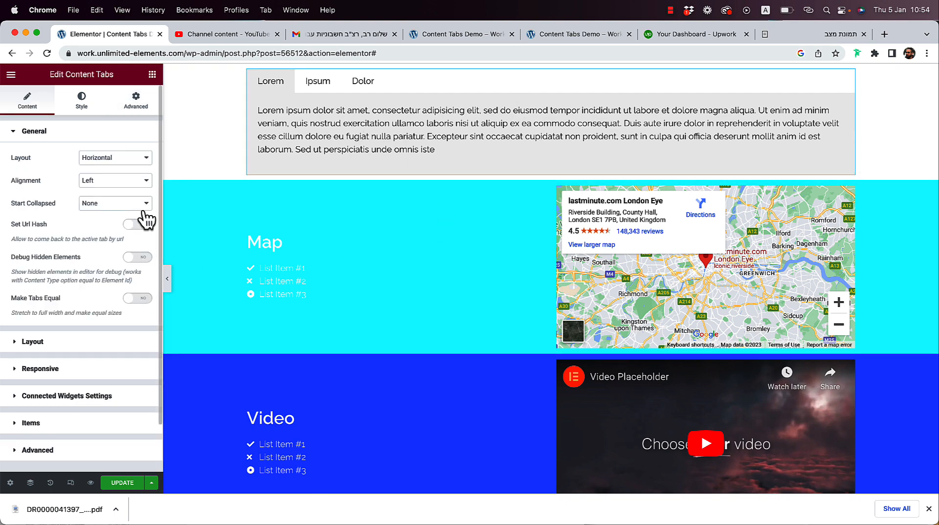
{"action": "left_click", "coordinate": [49, 423]}
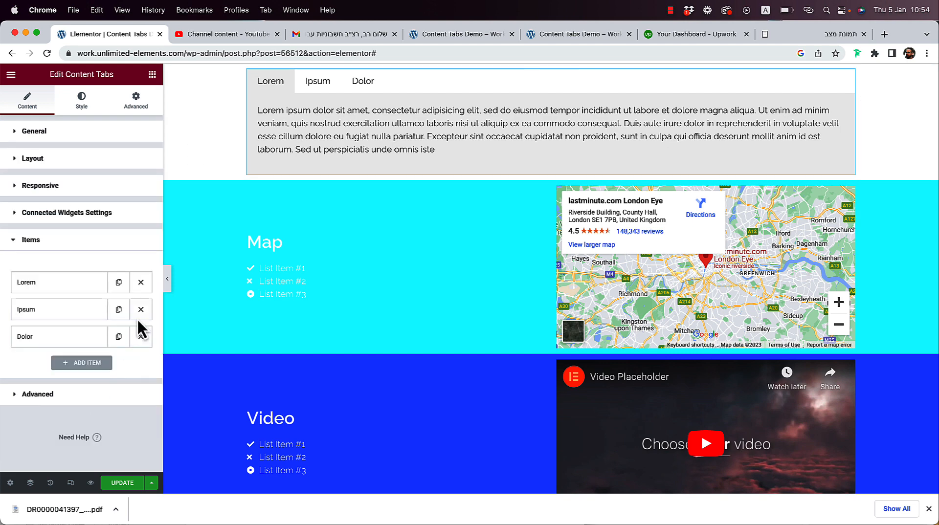
{"action": "left_click", "coordinate": [141, 337]}
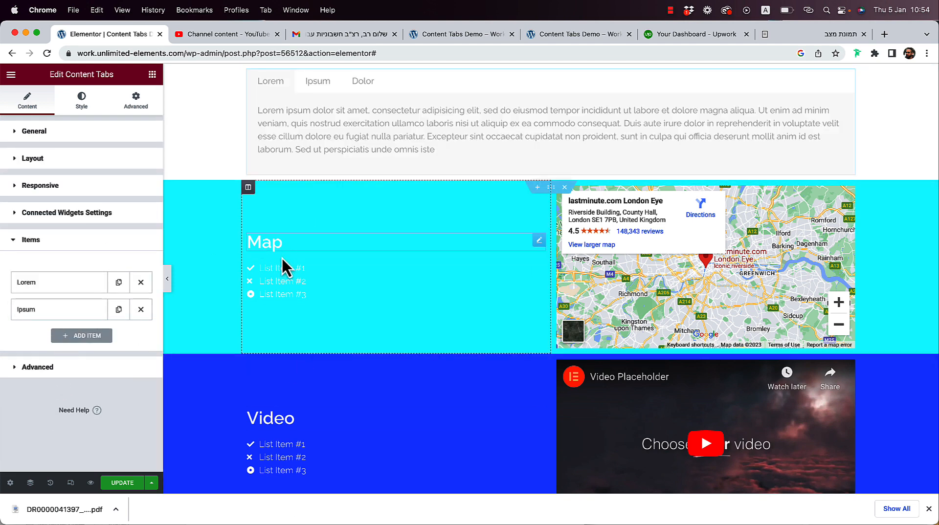
Retitle the Lorem tab as "Map" and set its content type to Element Id with the ID "map".
{"action": "left_click", "coordinate": [97, 283]}
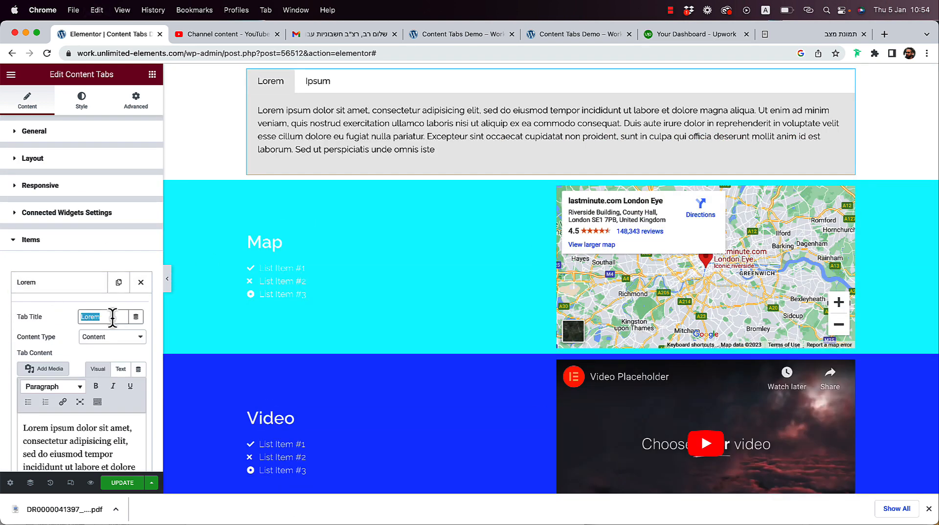
{"action": "type", "text": "Map"}
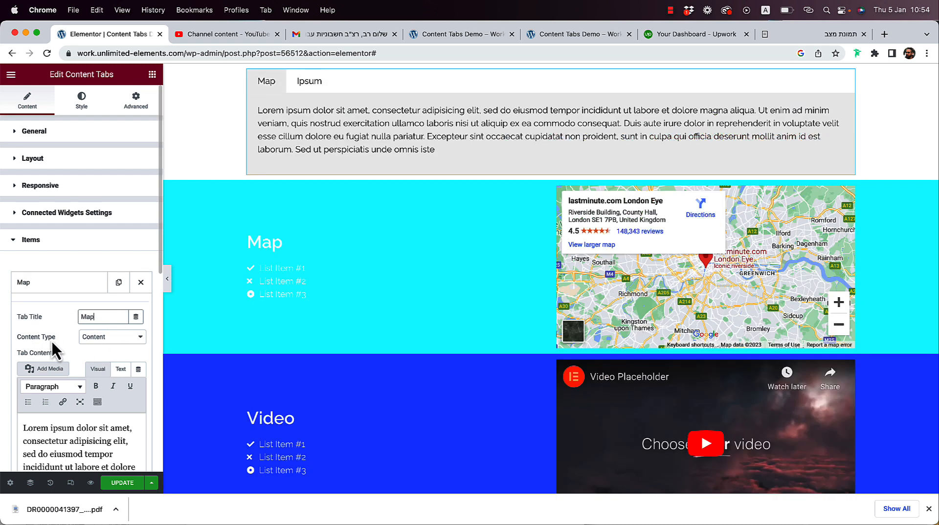
{"action": "left_click", "coordinate": [105, 348]}
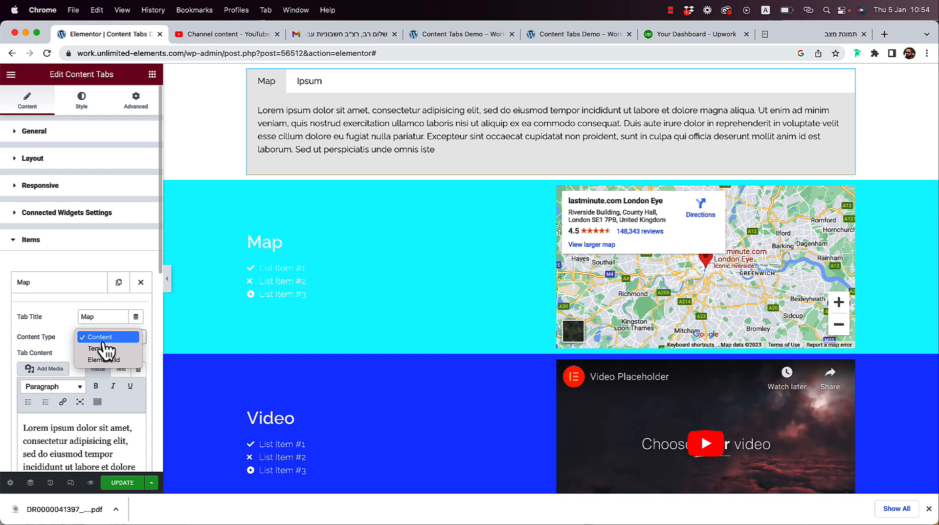
{"action": "left_click", "coordinate": [104, 360]}
{"action": "left_click", "coordinate": [114, 396]}
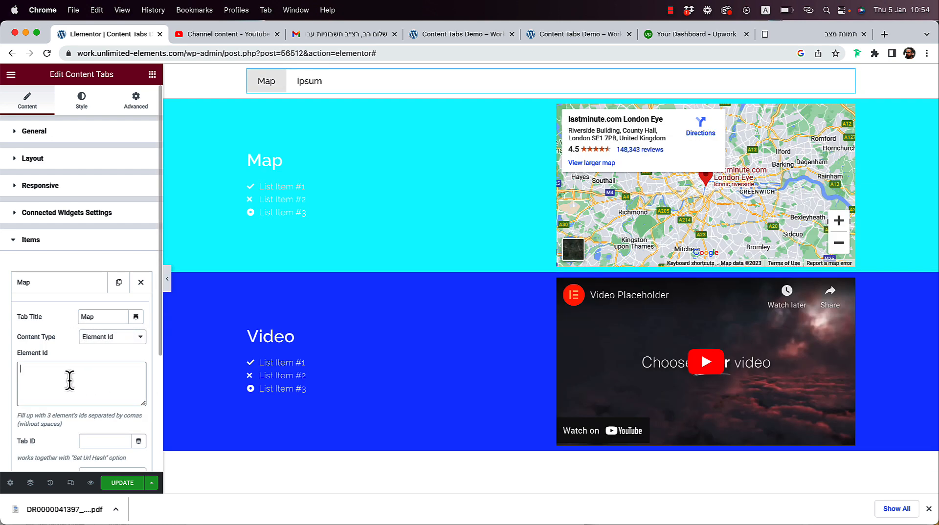
{"action": "type", "text": "map"}
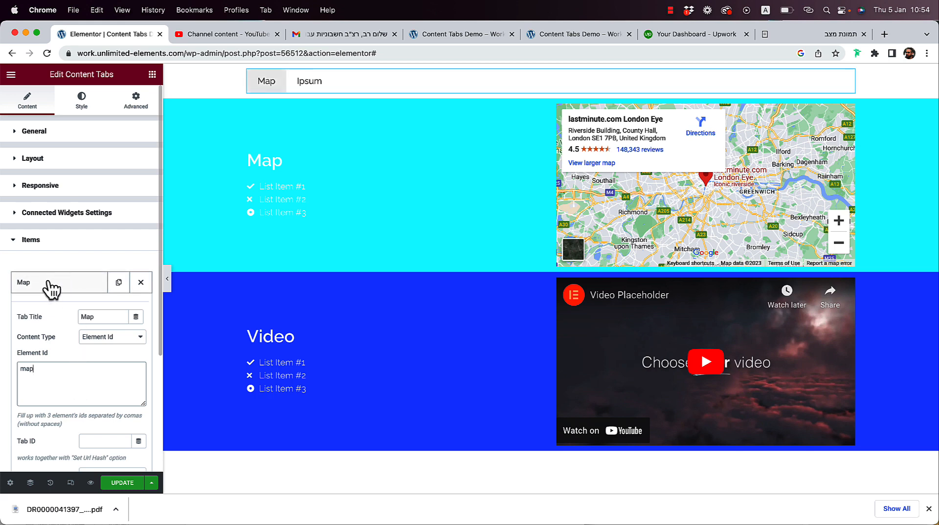
{"action": "left_click", "coordinate": [47, 288]}
Set the Ipsum tab's content type to Element Id and enter "video" as its element ID.
{"action": "left_click", "coordinate": [88, 310]}
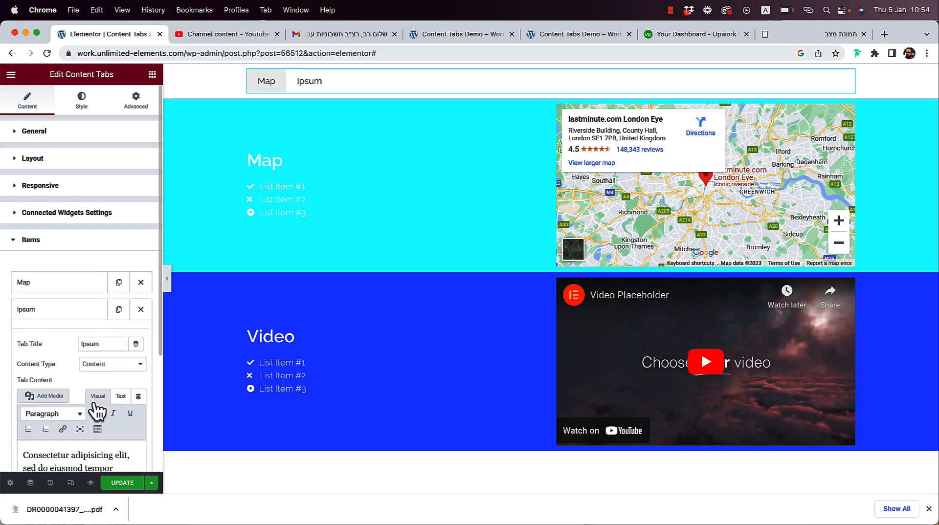
{"action": "left_click", "coordinate": [114, 372]}
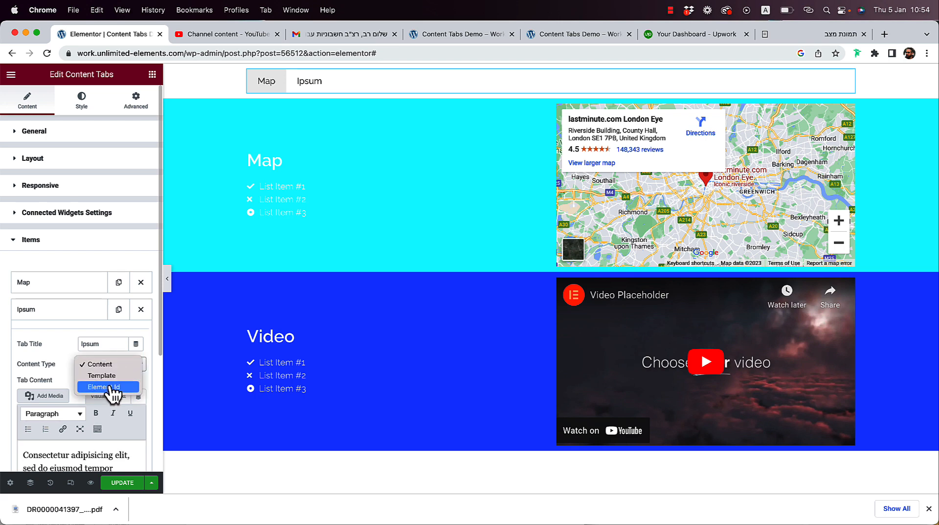
{"action": "left_click", "coordinate": [115, 389]}
{"action": "left_click", "coordinate": [56, 410]}
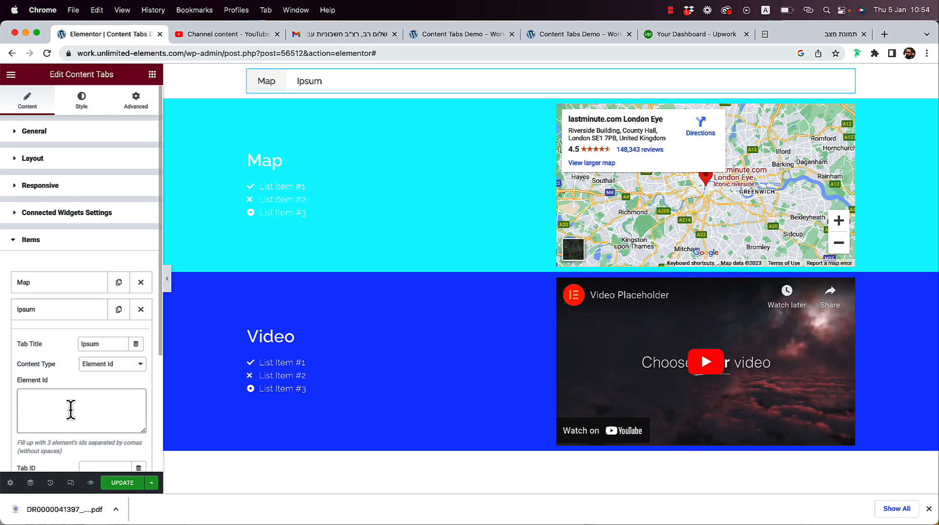
{"action": "type", "text": "video"}
{"action": "key", "text": "Tab"}
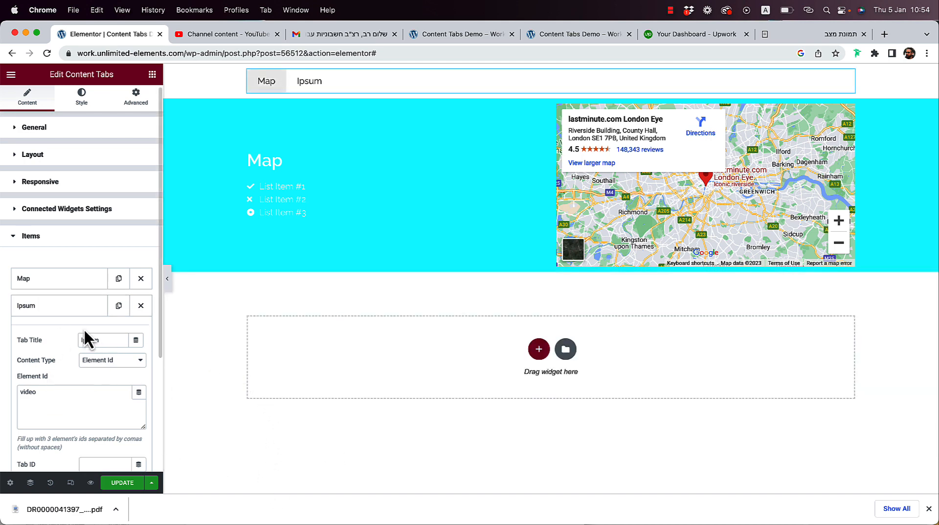
{"action": "left_click", "coordinate": [57, 306]}
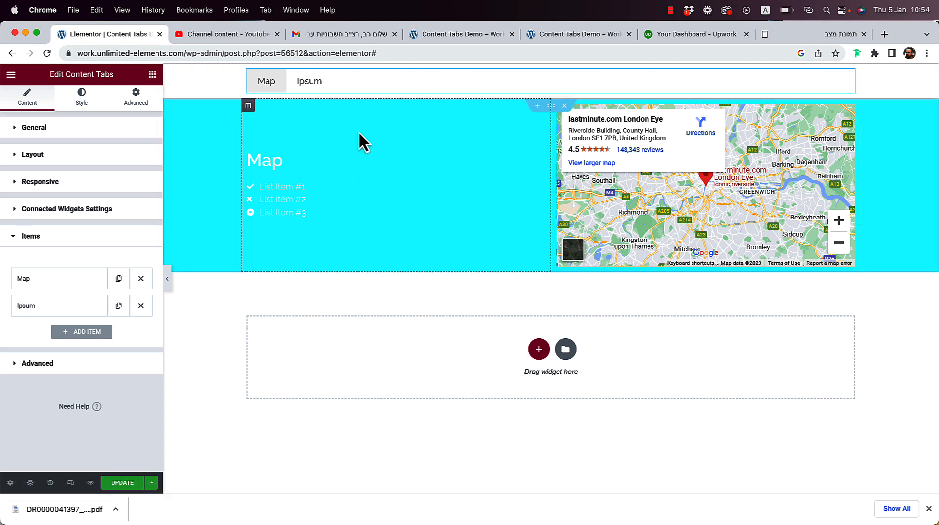
Switch between the Map and Ipsum tabs on the page to check which section each one shows.
{"action": "left_click", "coordinate": [310, 90]}
{"action": "left_click", "coordinate": [260, 92]}
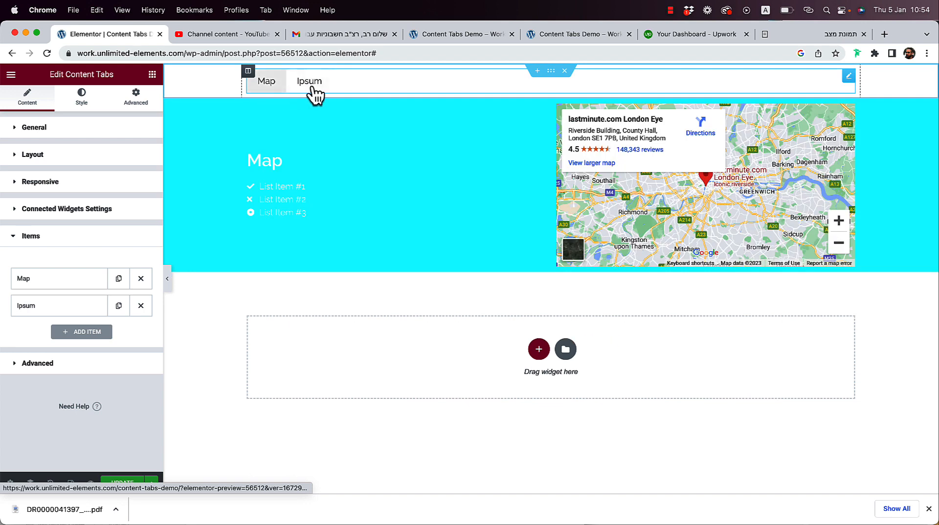
{"action": "left_click", "coordinate": [311, 89]}
{"action": "left_click", "coordinate": [274, 87]}
{"action": "left_click", "coordinate": [293, 87]}
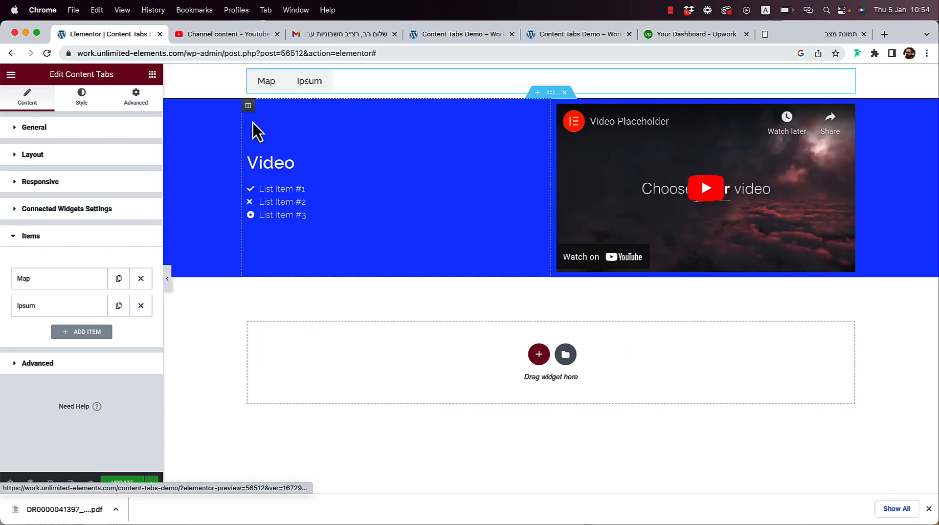
Retitle the Ipsum tab as "Video".
{"action": "left_click", "coordinate": [71, 307]}
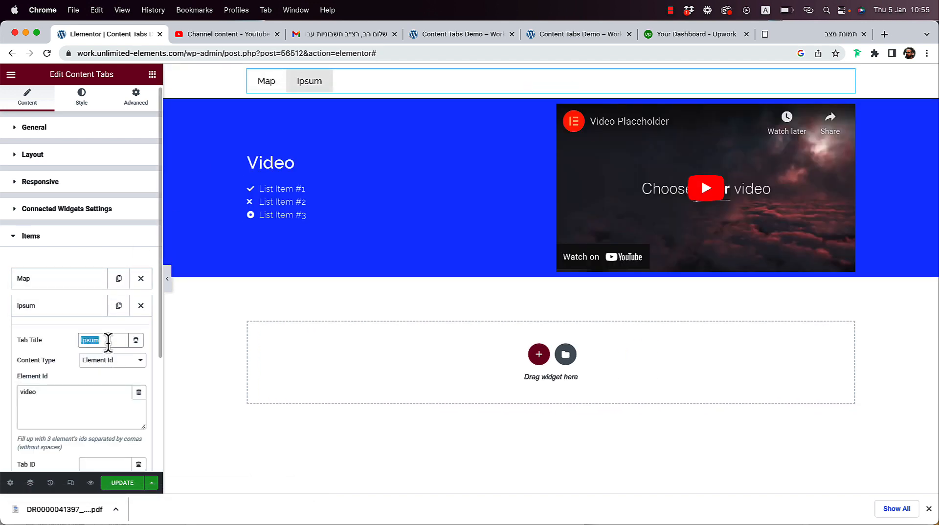
{"action": "type", "text": "Video"}
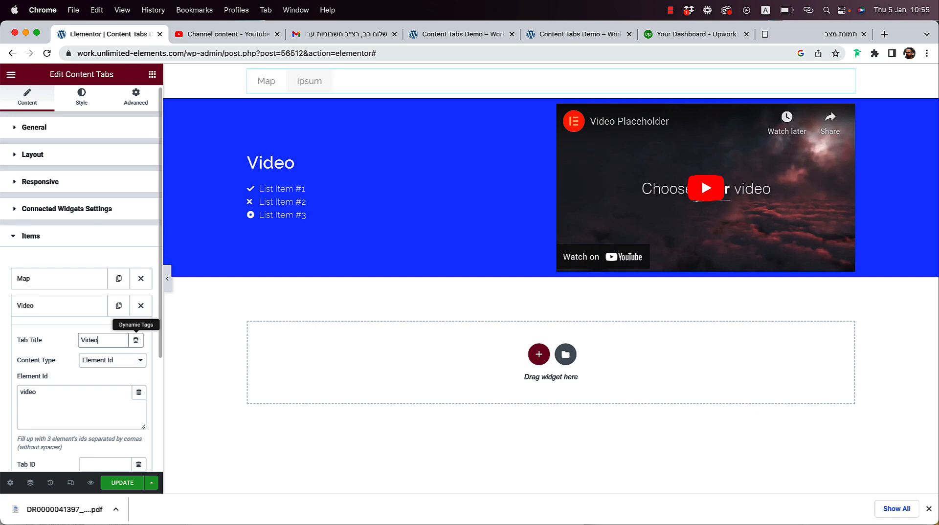
Alternate between the Map and Video tabs in the preview to examine how the connected sections switch.
{"action": "left_click", "coordinate": [285, 86]}
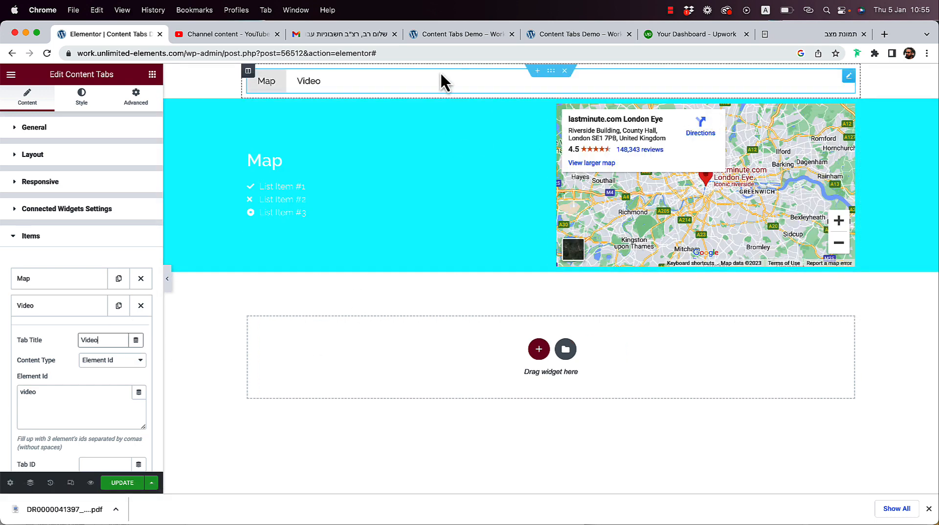
{"action": "left_click", "coordinate": [308, 88]}
{"action": "left_click", "coordinate": [270, 92]}
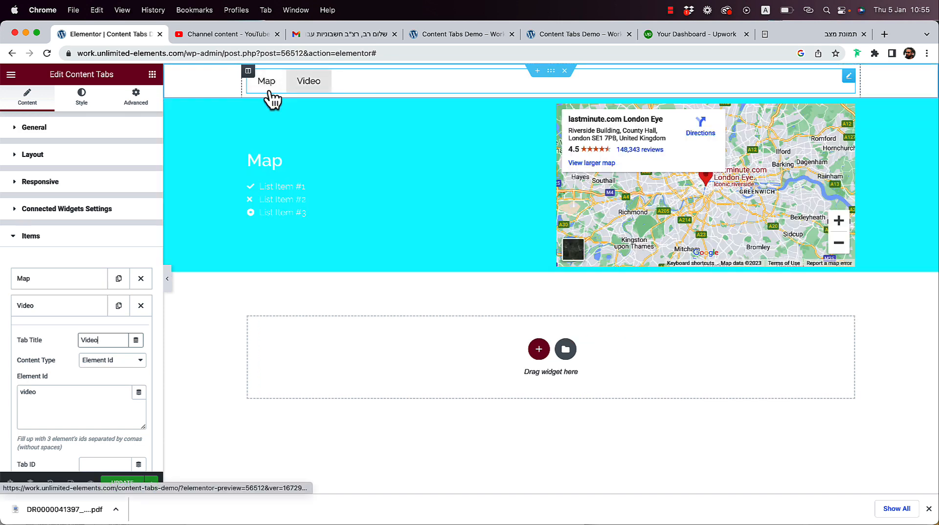
{"action": "left_click", "coordinate": [300, 92]}
{"action": "left_click", "coordinate": [256, 94]}
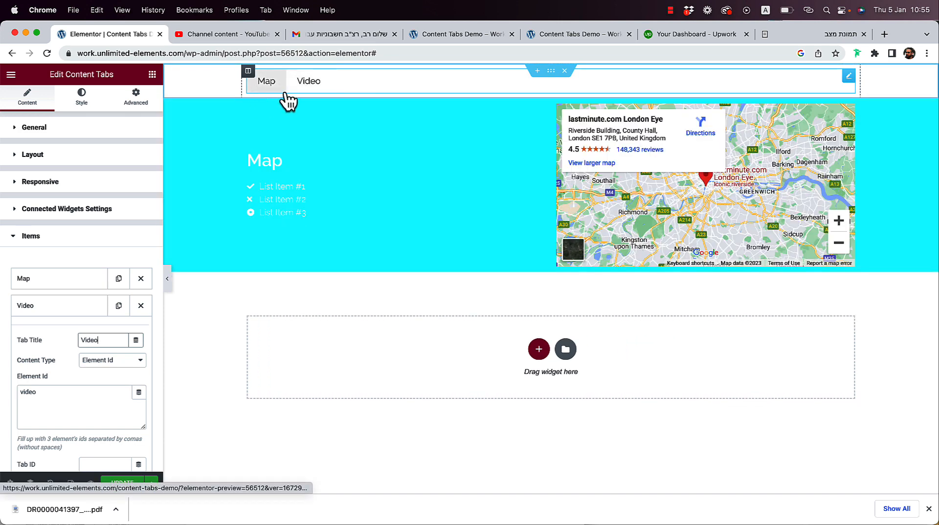
{"action": "left_click", "coordinate": [313, 93]}
{"action": "left_click", "coordinate": [263, 91]}
{"action": "left_click", "coordinate": [310, 94]}
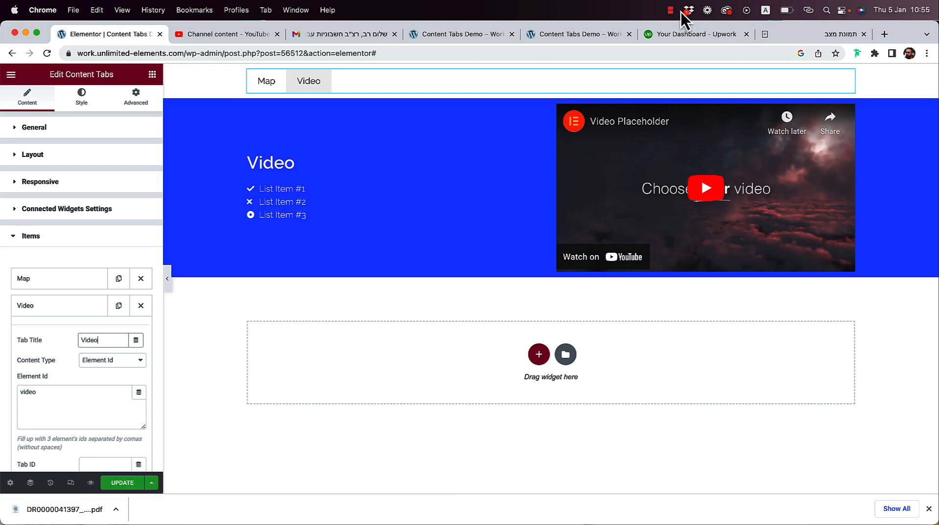
{"action": "left_click", "coordinate": [676, 11]}
{"action": "left_click", "coordinate": [685, 27]}
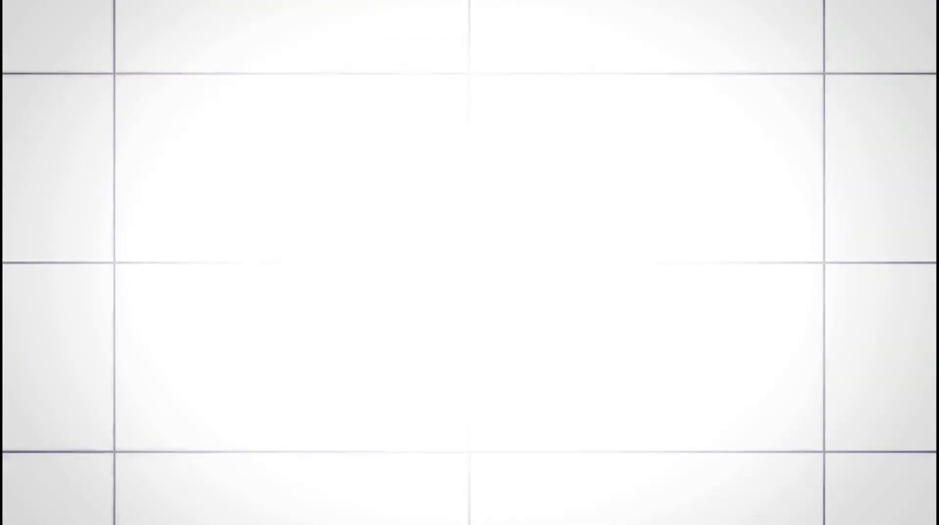